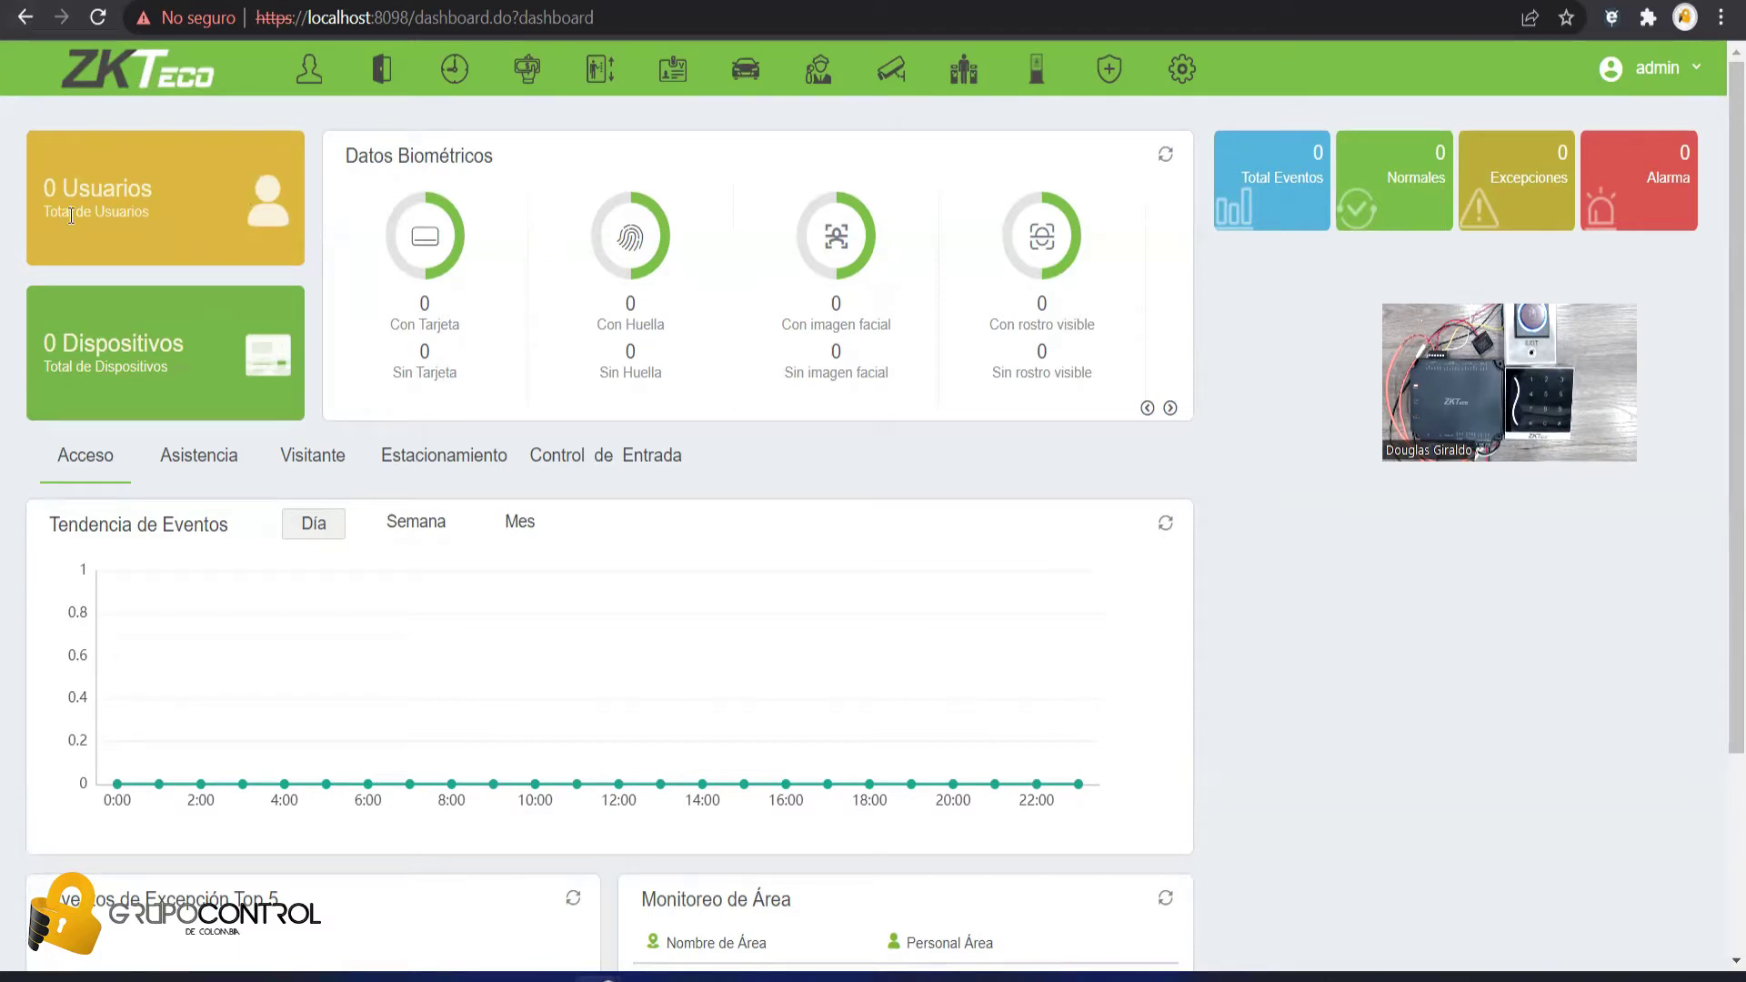
# - Open the Access module's Devices list, which shows no devices yet
pyautogui.click(381, 88)
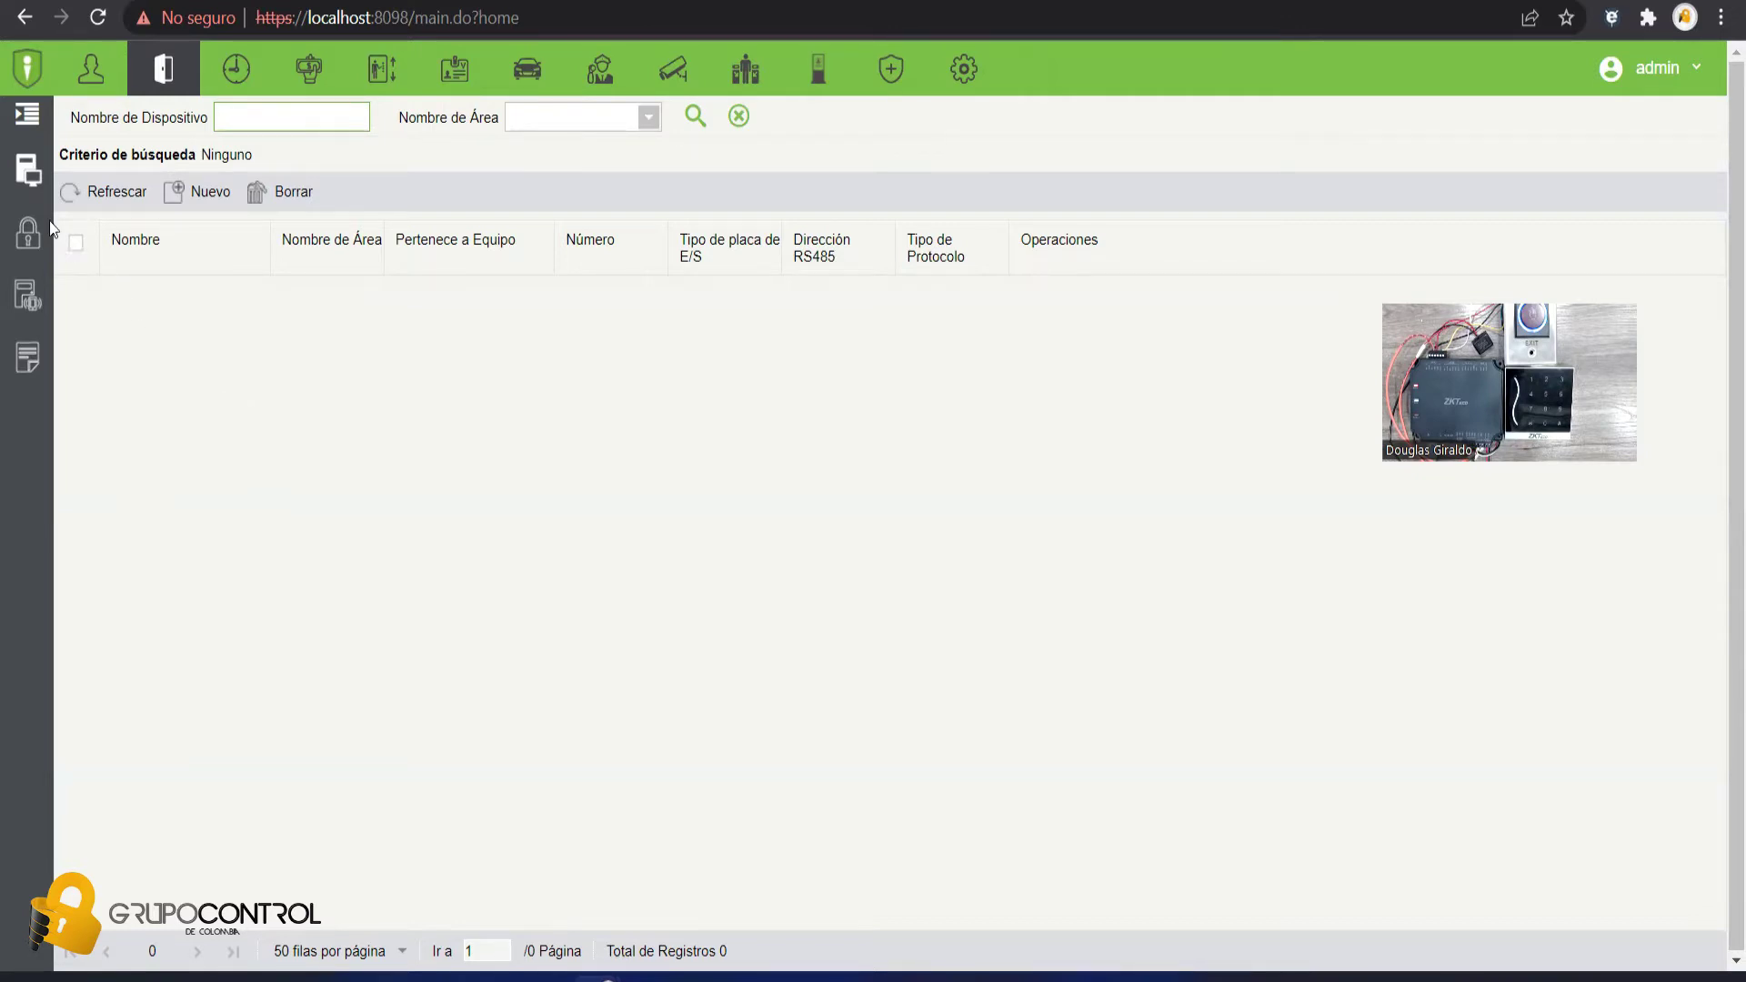
pyautogui.click(28, 118)
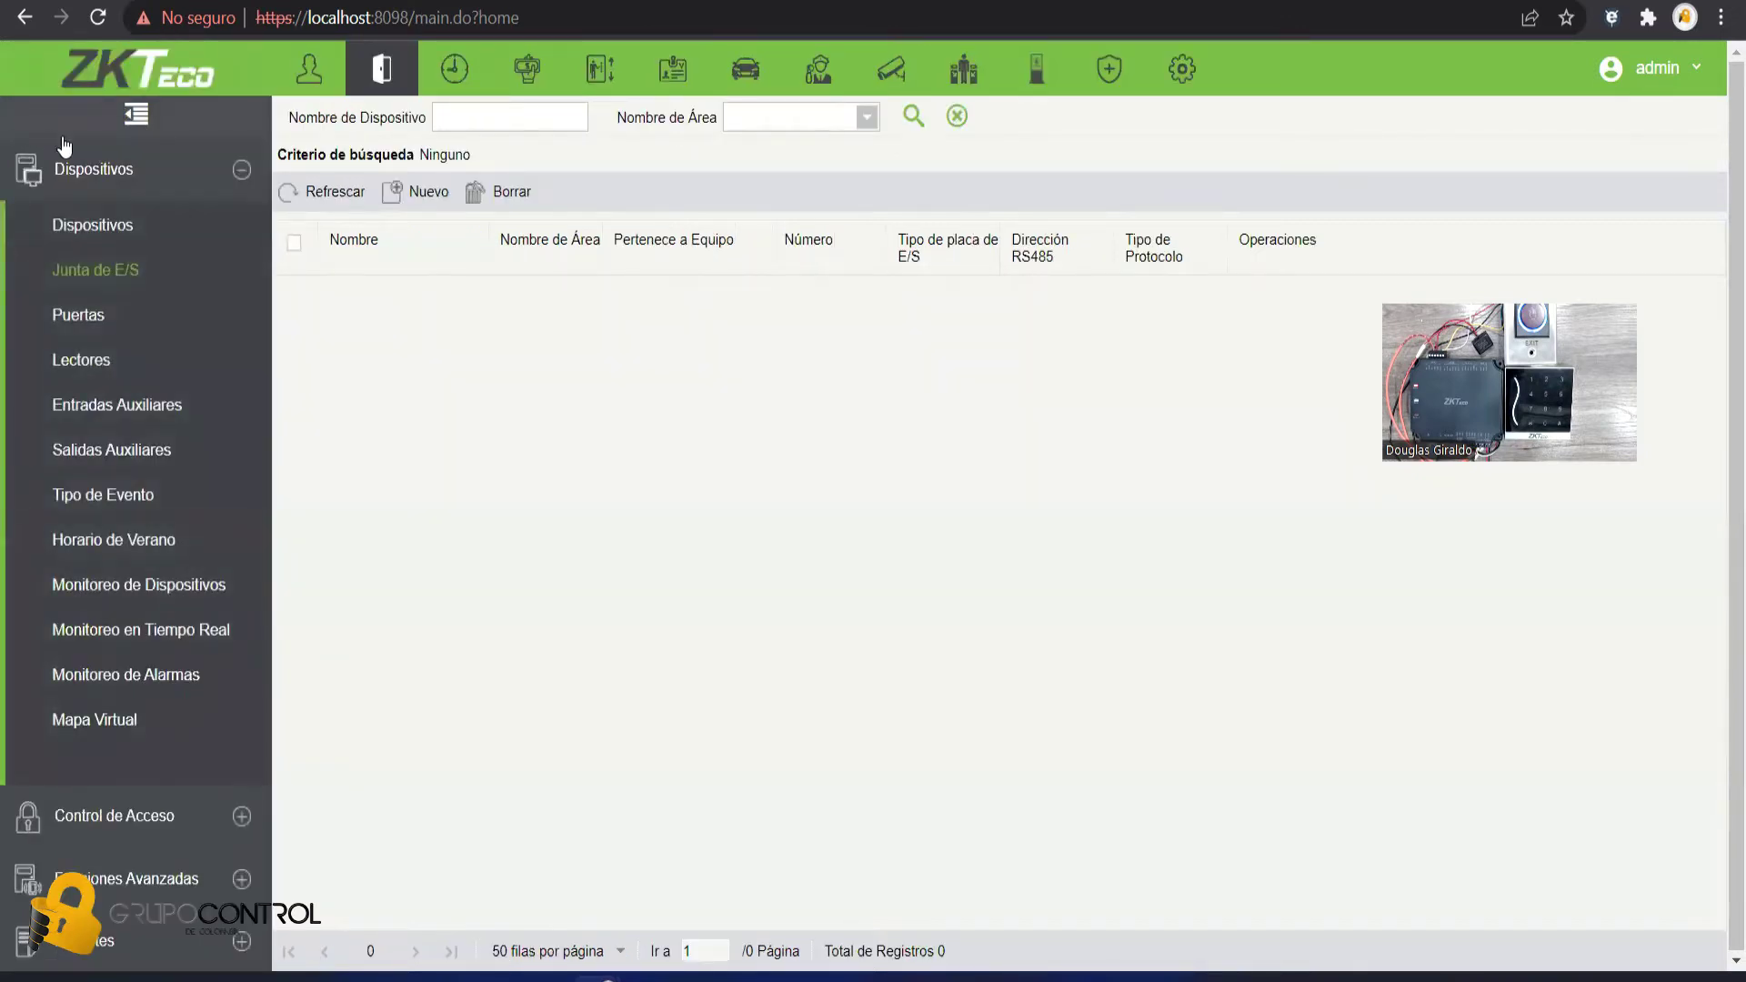
pyautogui.click(115, 238)
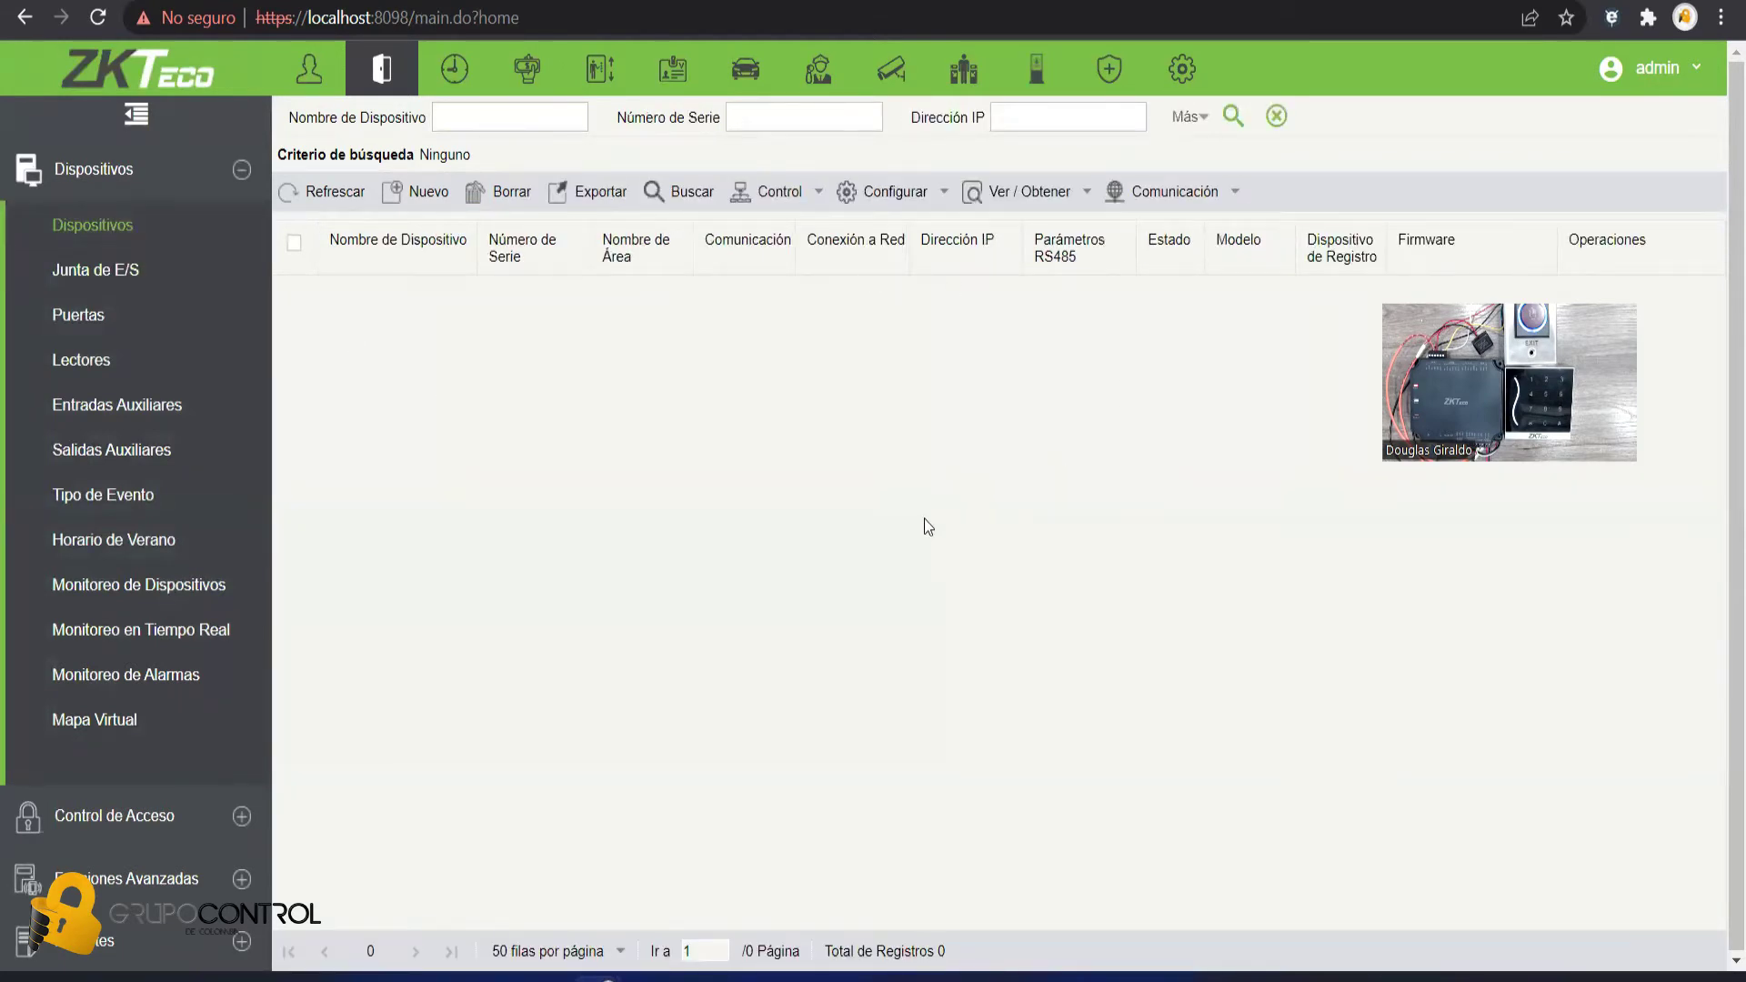
# - Search the network for controllers, finding the C2-260 at 10.10.100.200
pyautogui.click(689, 194)
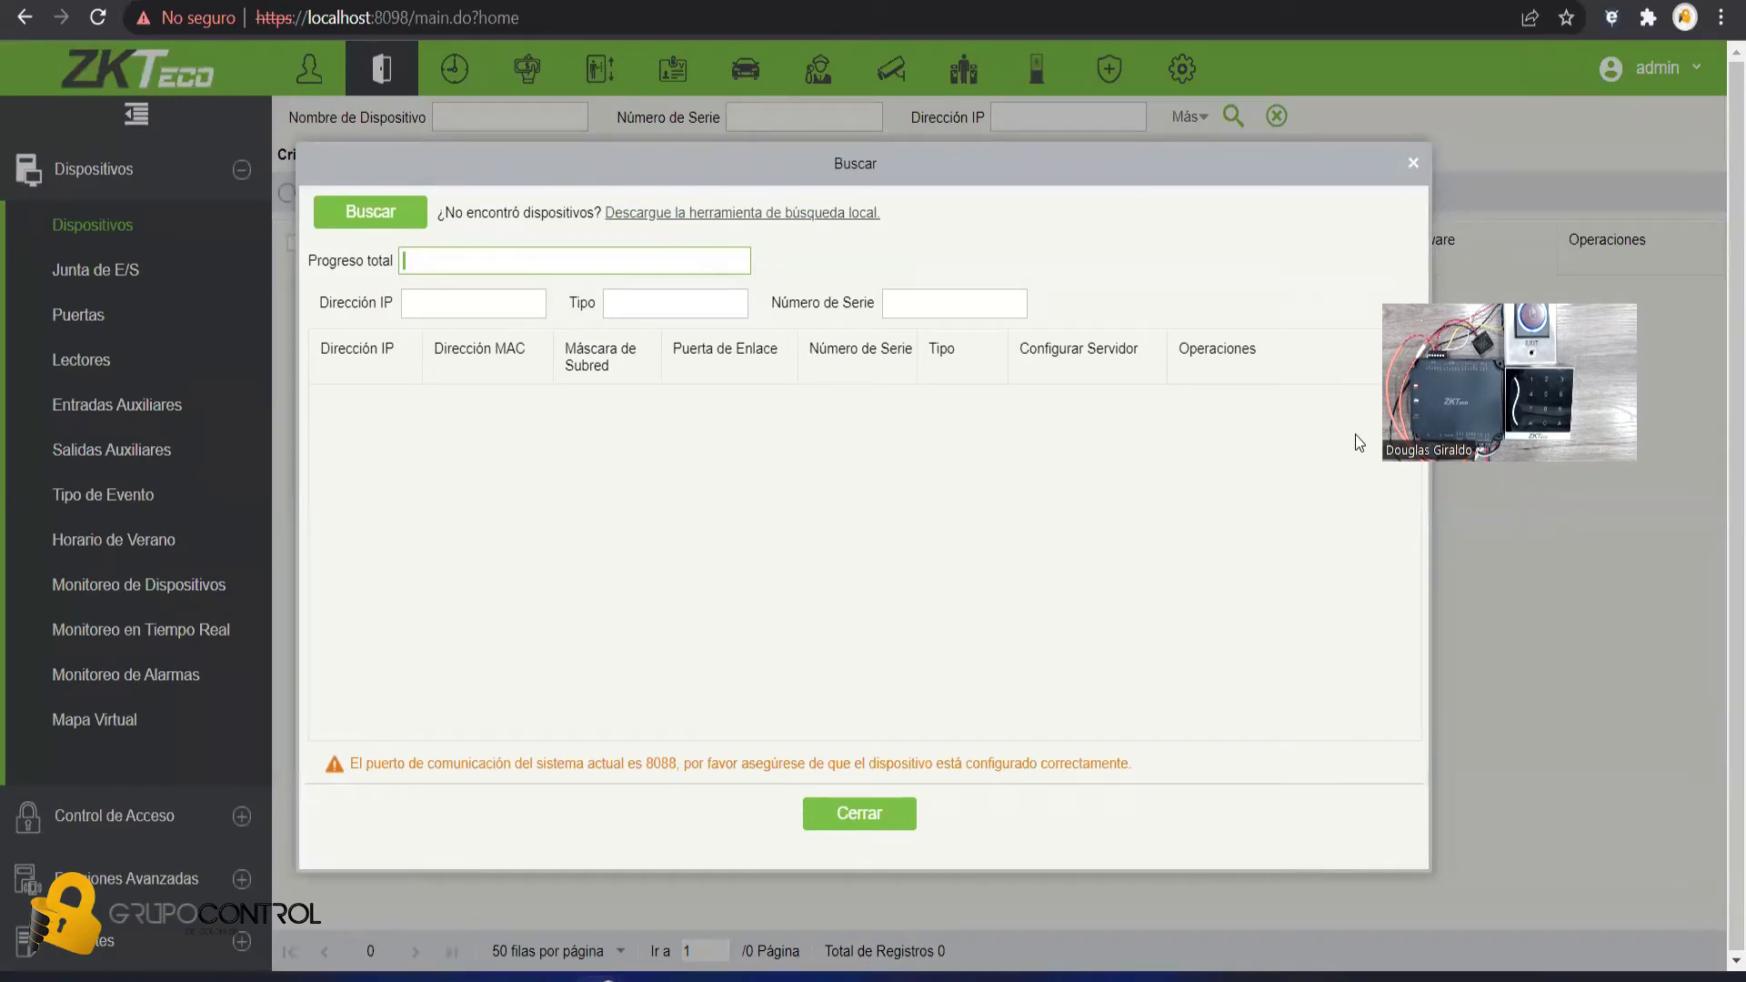
pyautogui.click(331, 223)
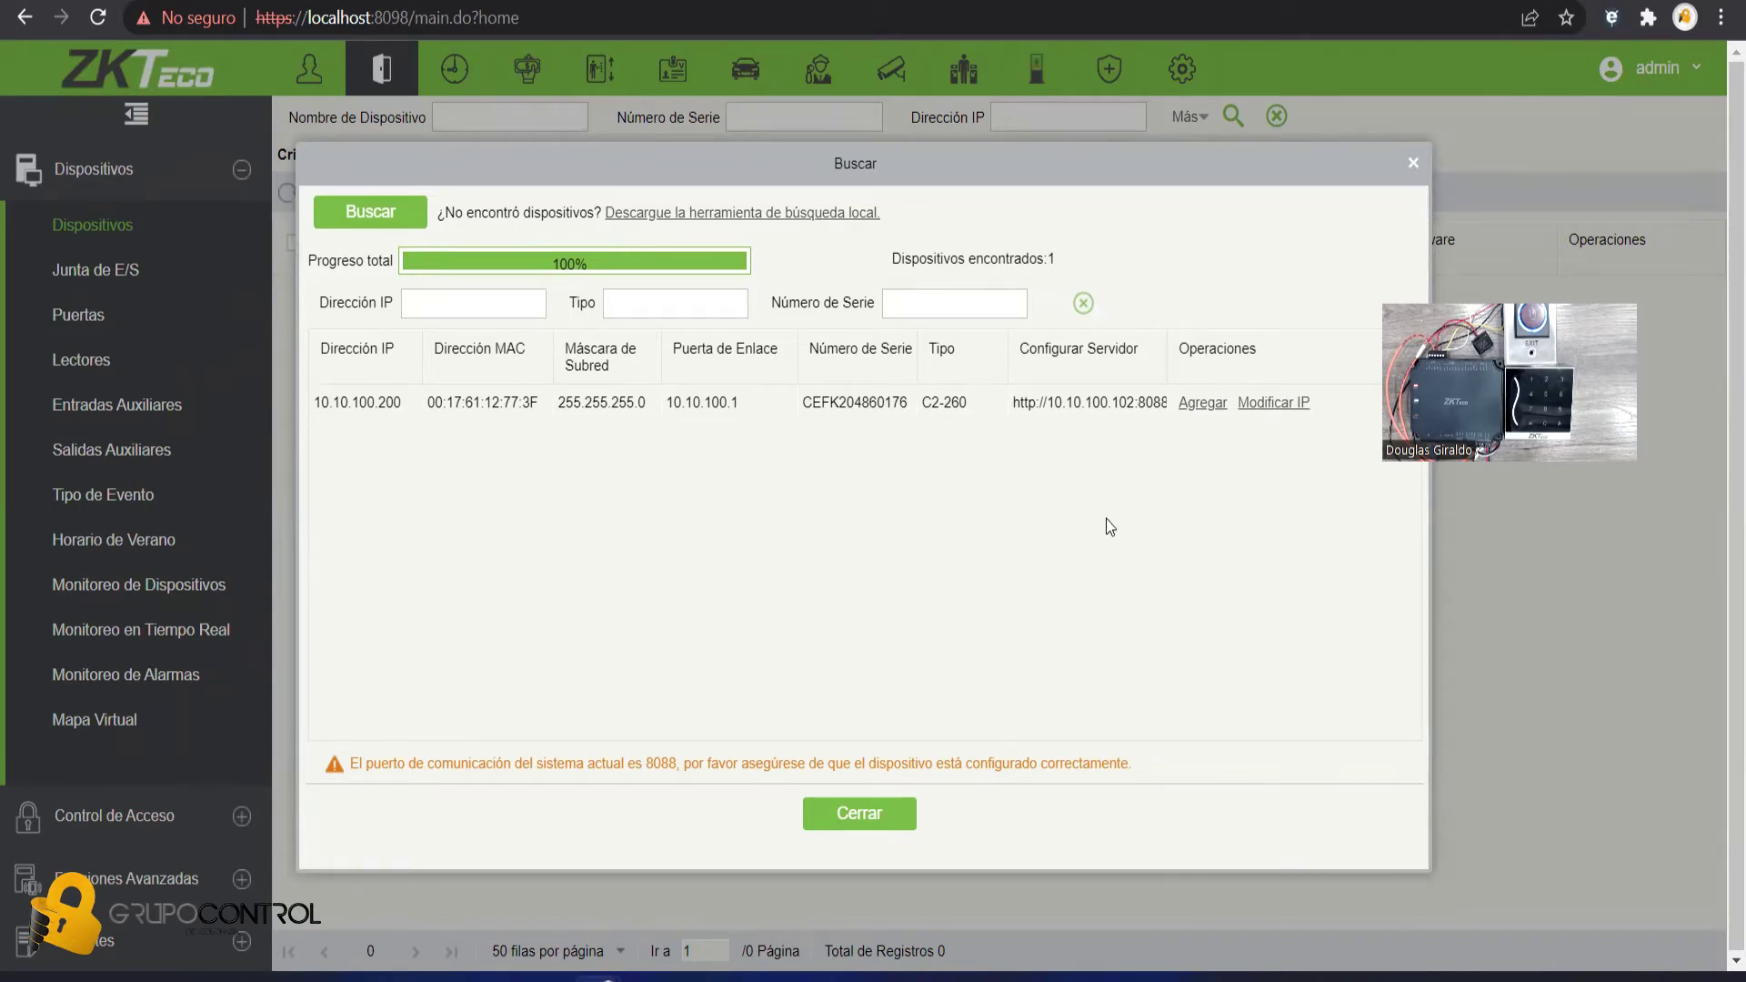
# - Begin adding the found controller under the name C2 and bring up the Windows Run box
pyautogui.click(1196, 405)
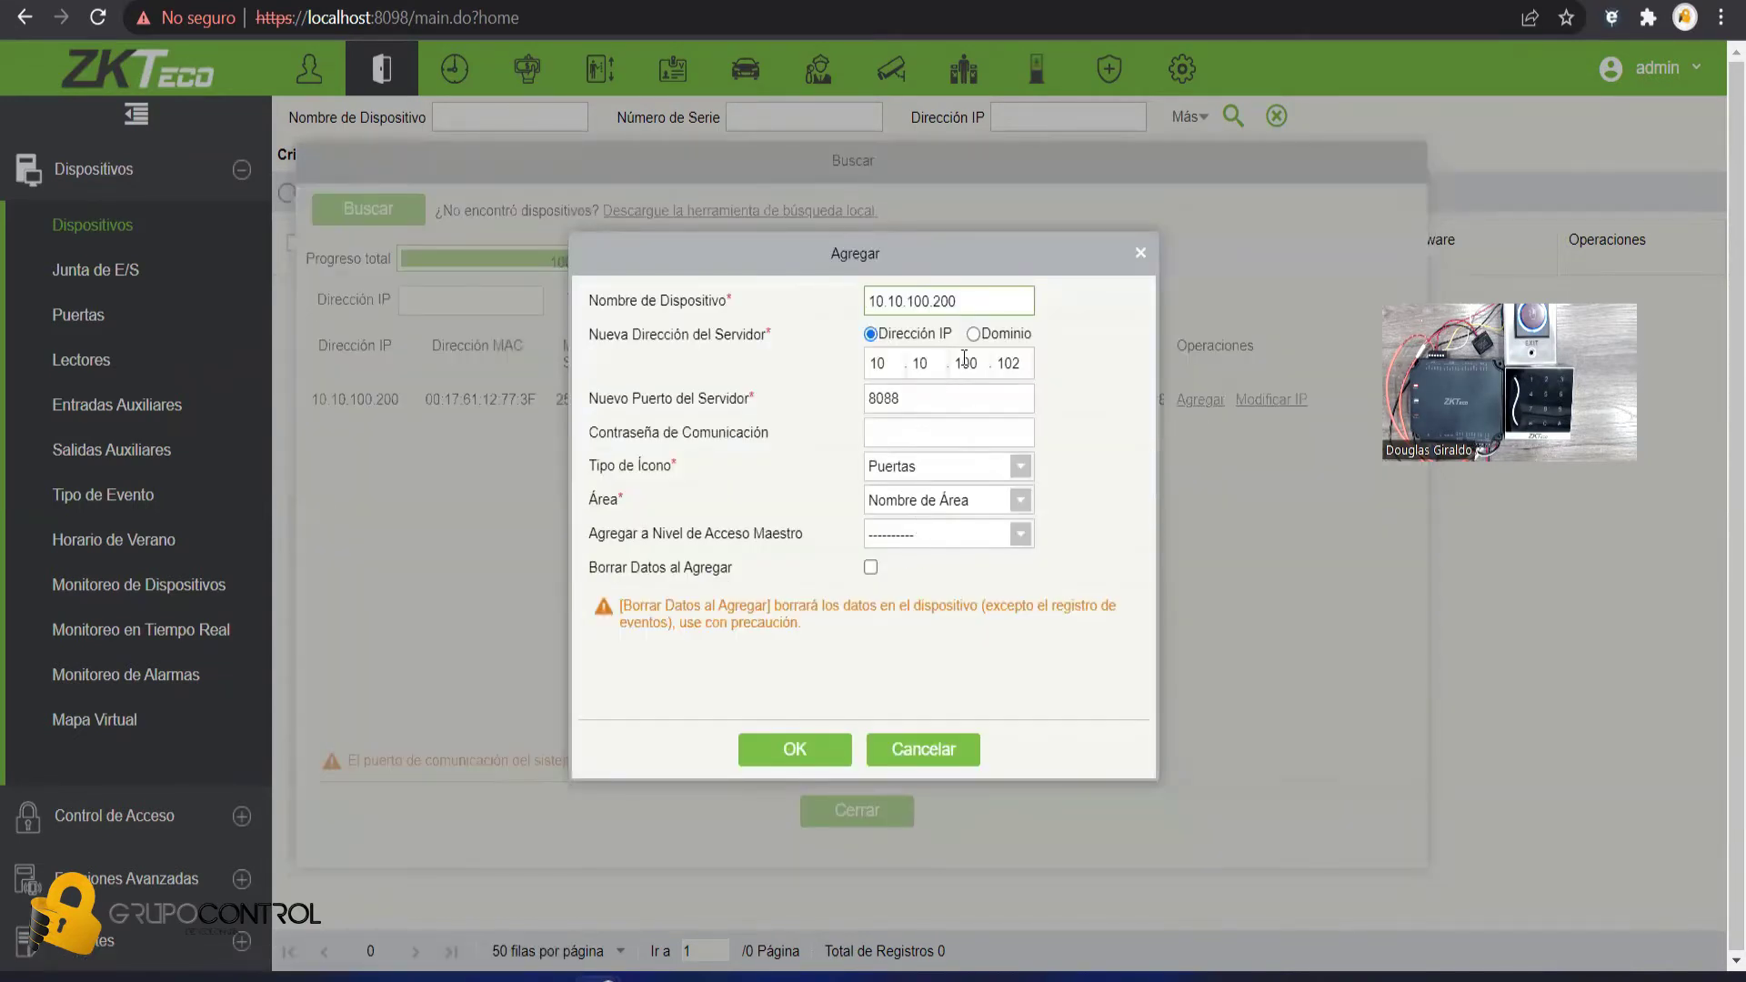
pyautogui.moveTo(995, 292); pyautogui.dragTo(851, 307)
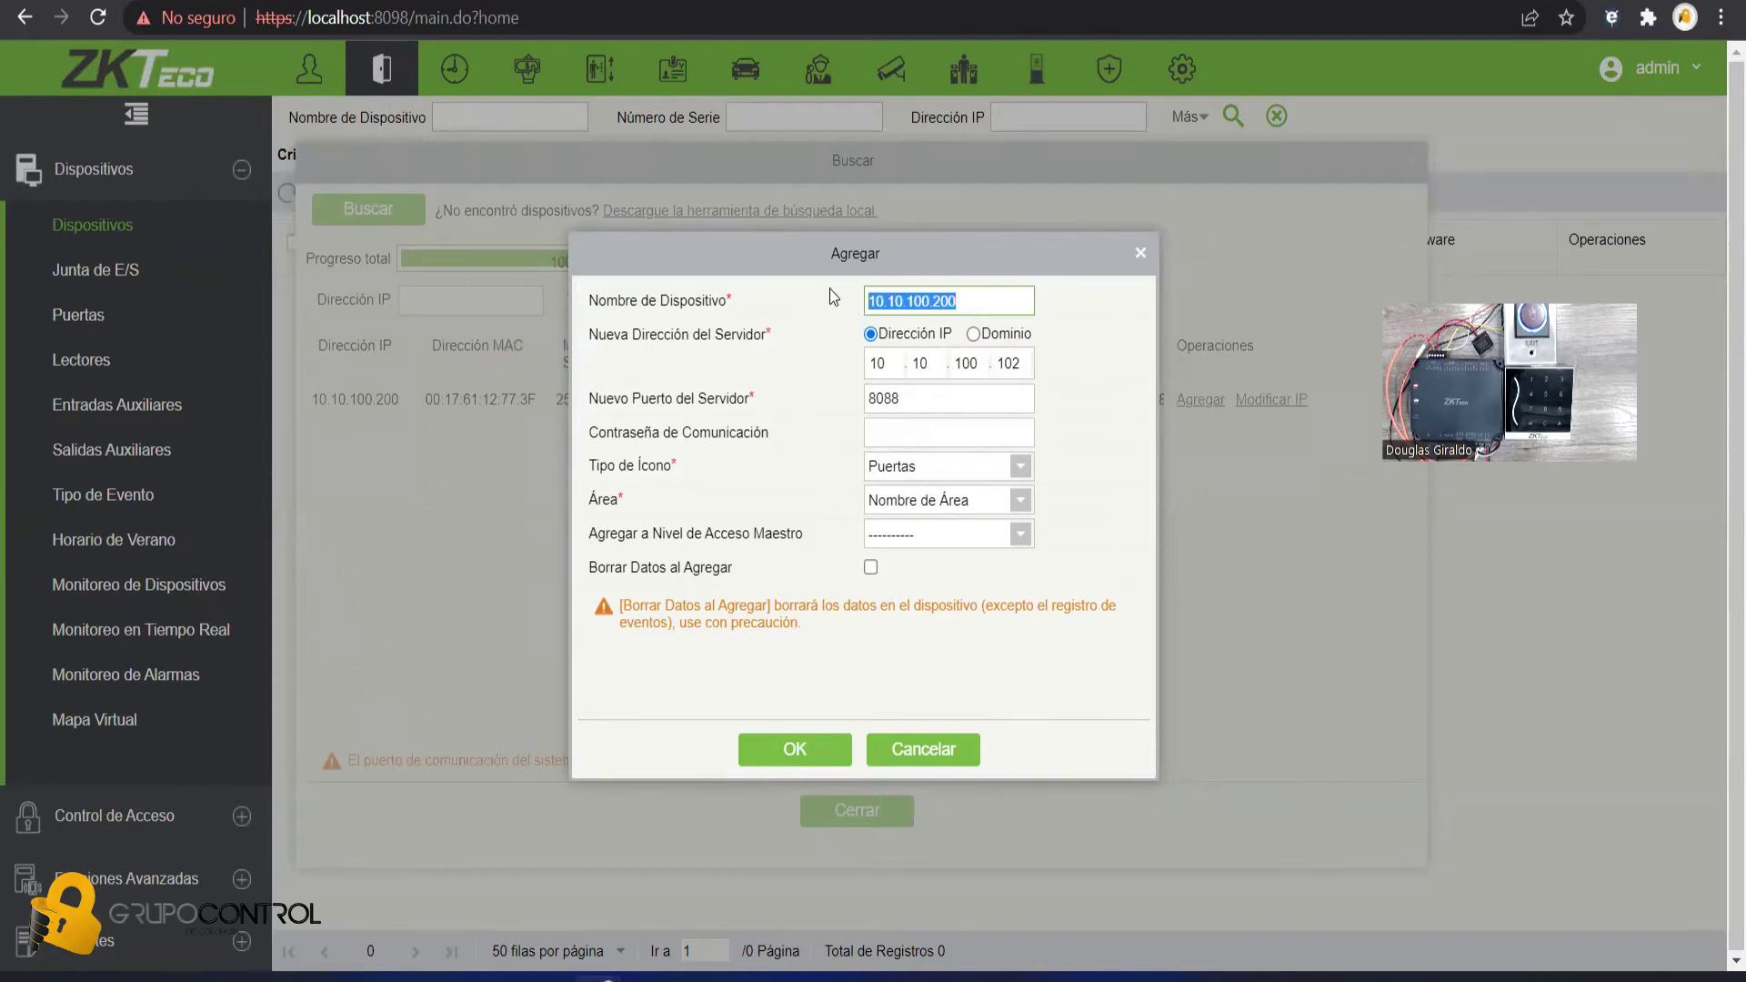
pyautogui.write('C2')
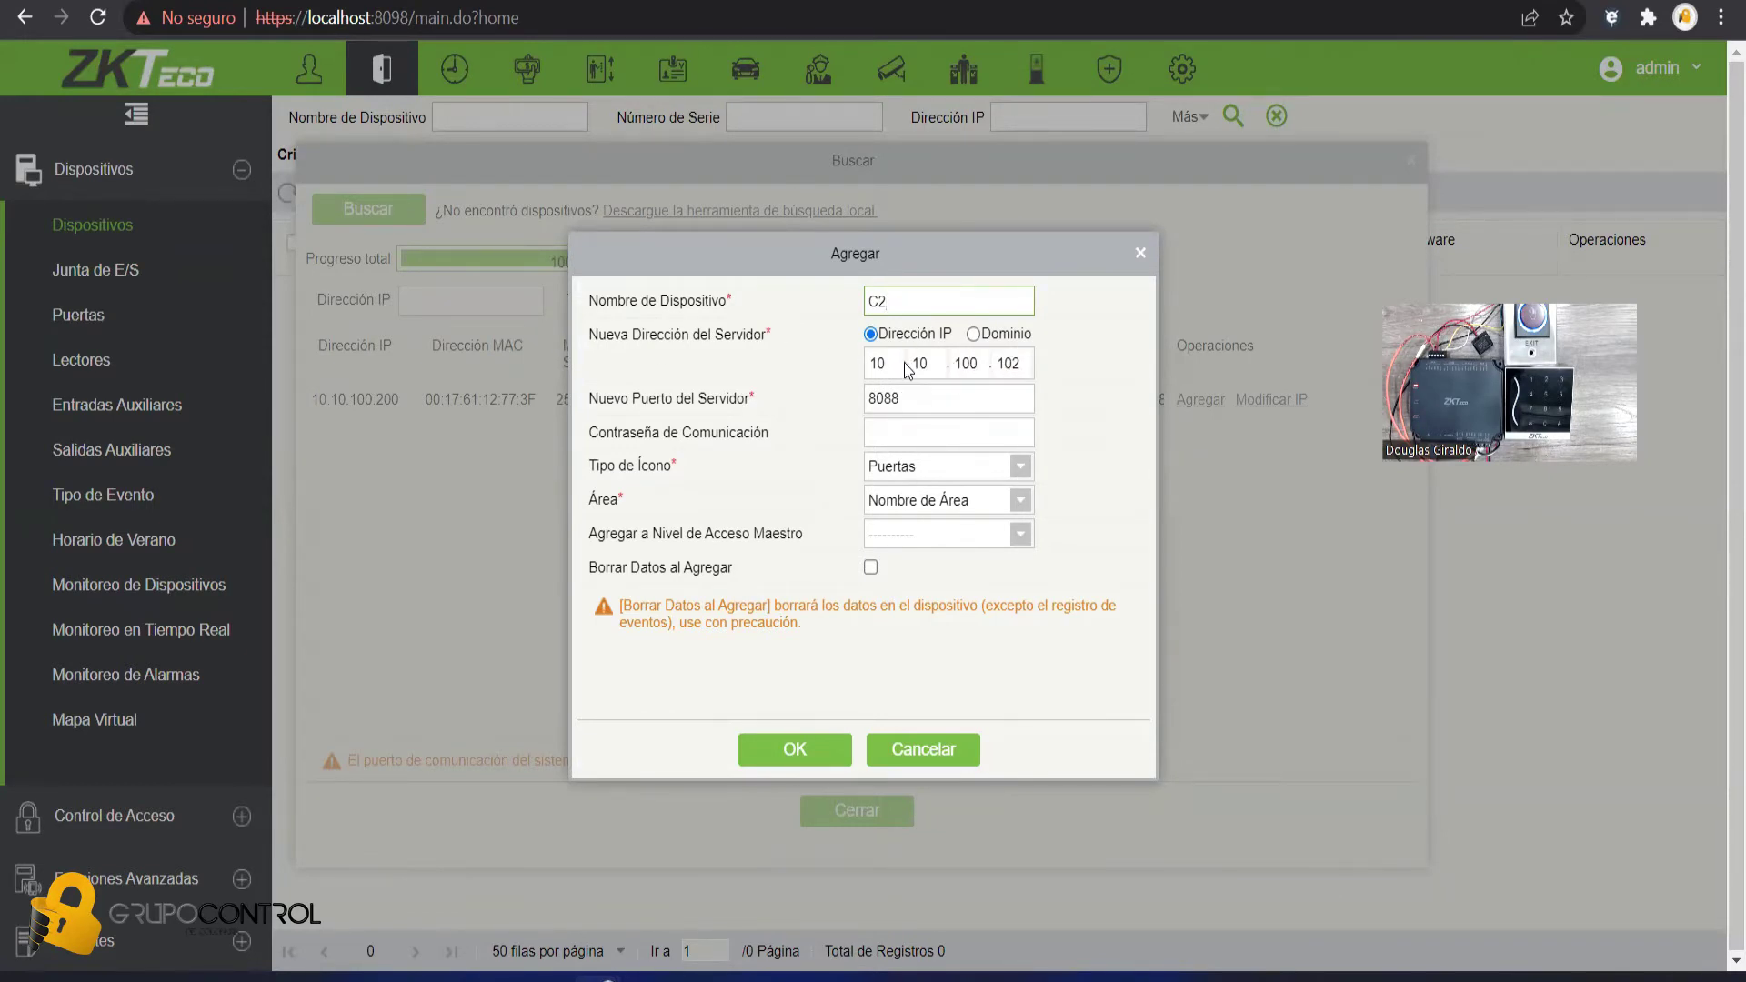
pyautogui.press('super+r')
# - Launch Command Prompt and run ipconfig to read this PC's IPv4 address, 10.10.100.112
pyautogui.press('Return')
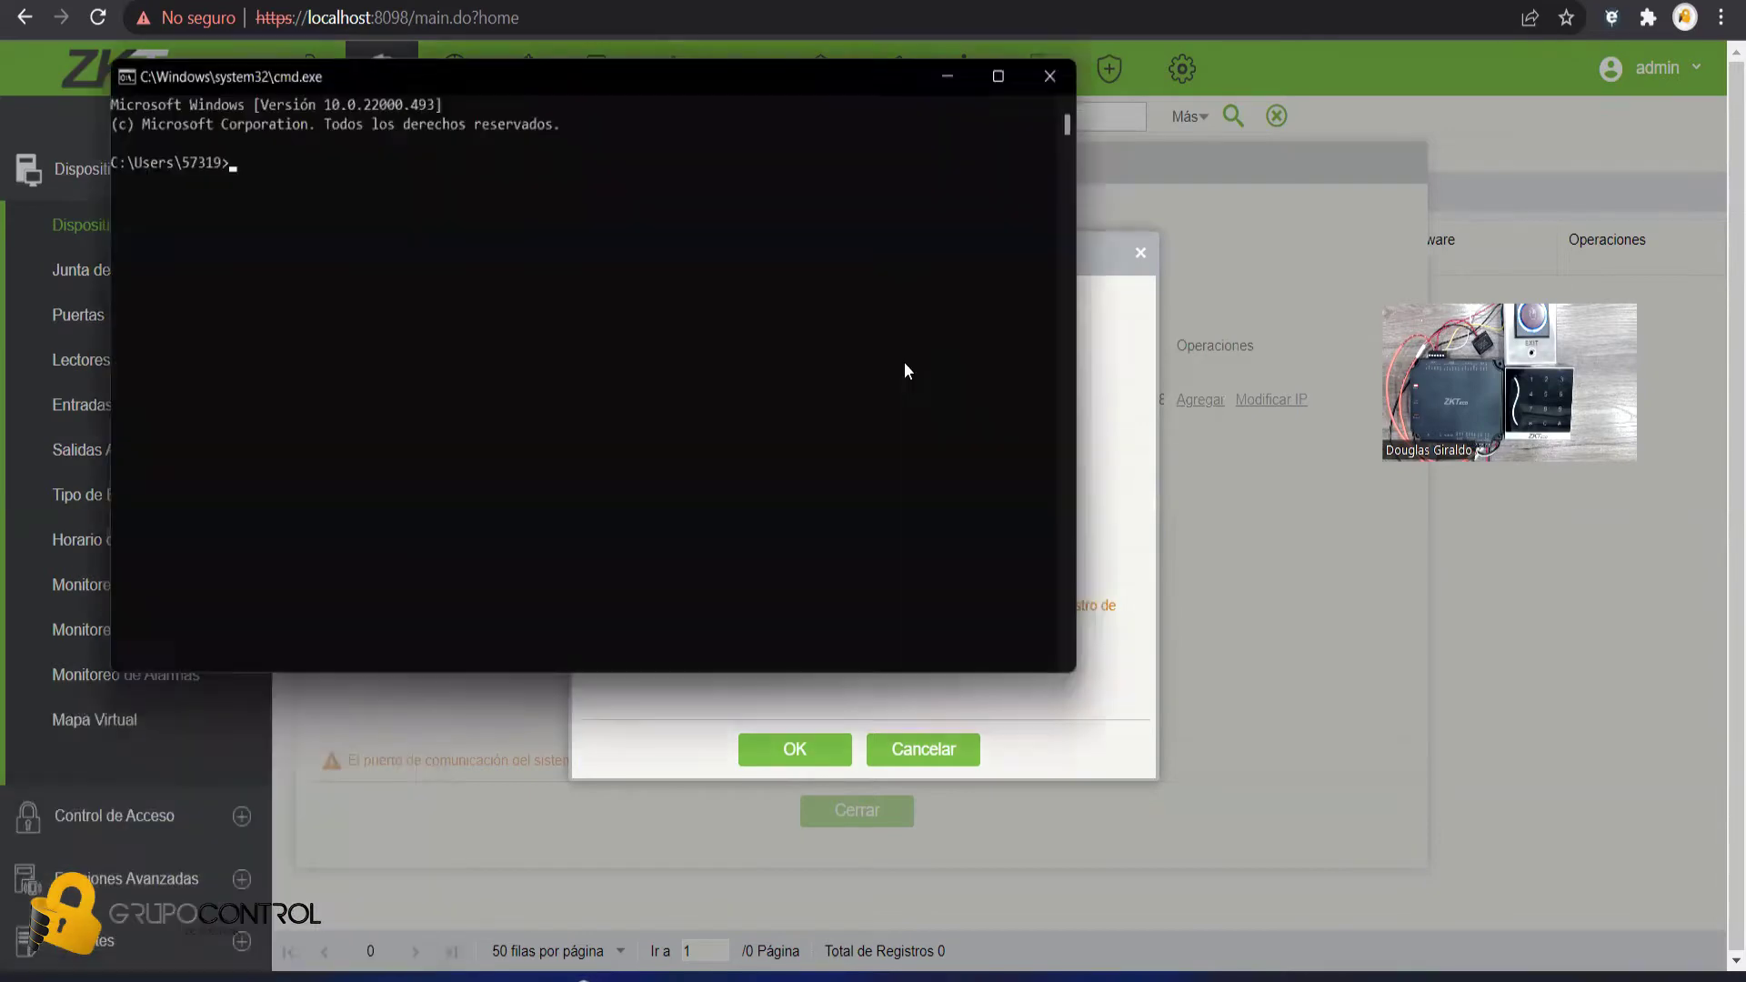
pyautogui.write('ipconfig')
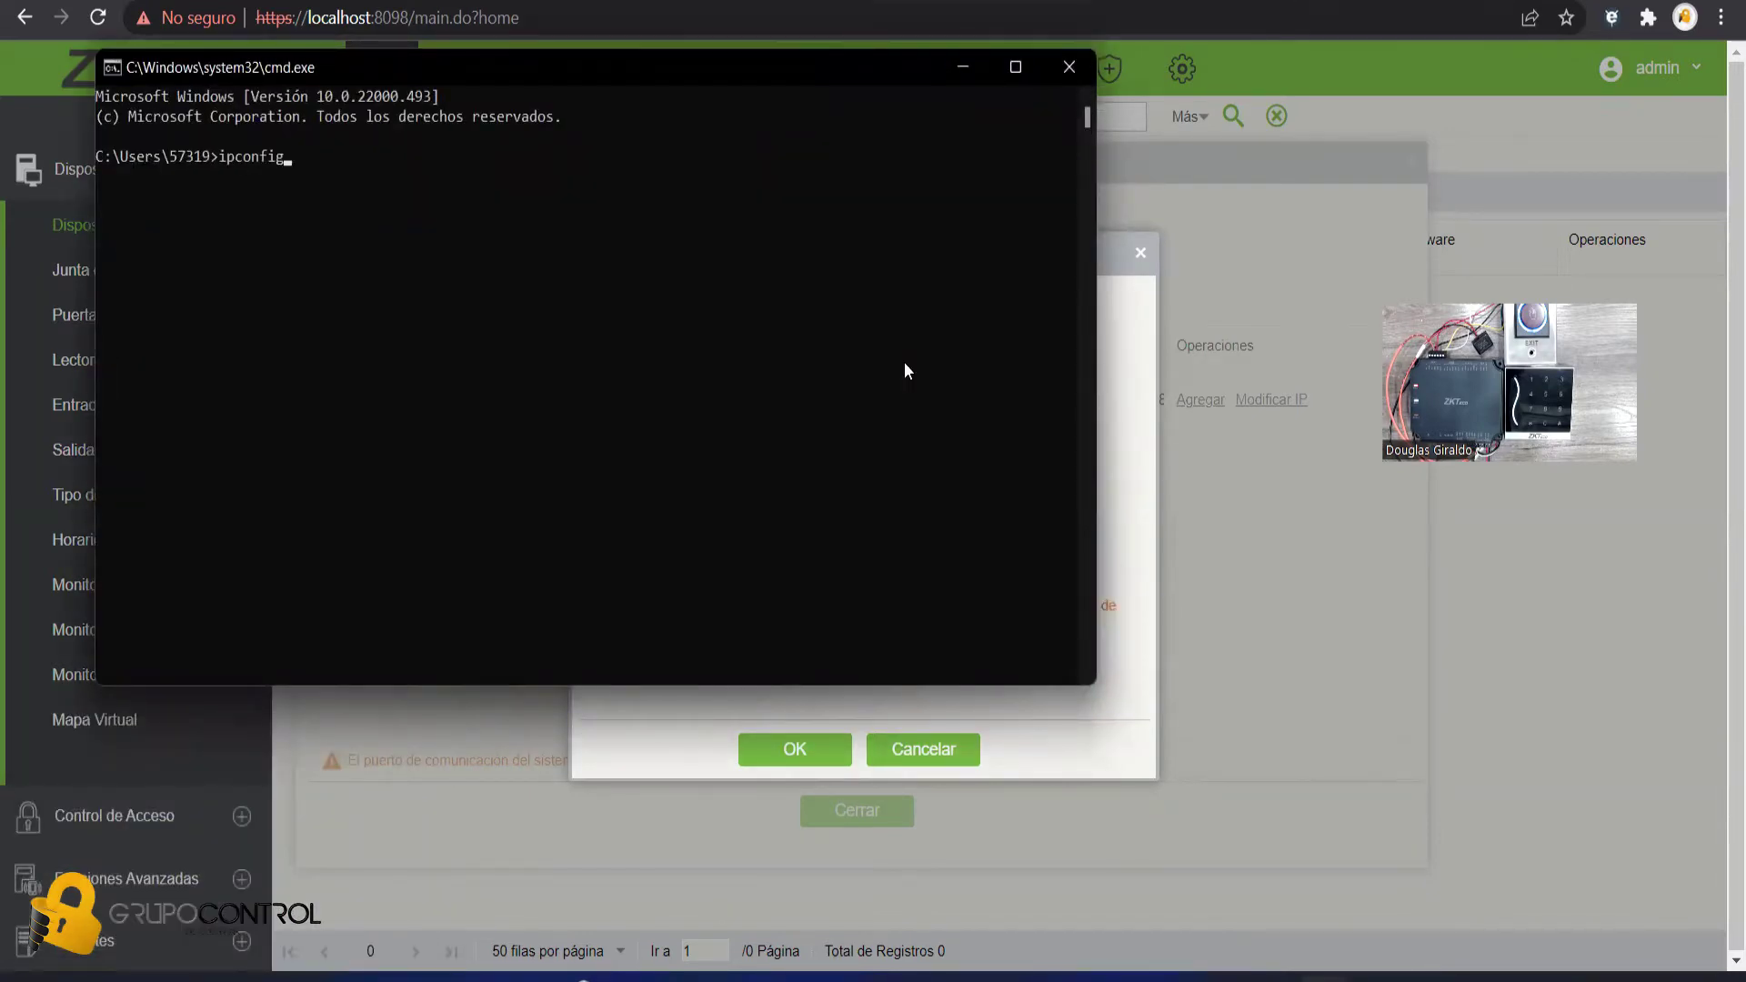
pyautogui.press('Return')
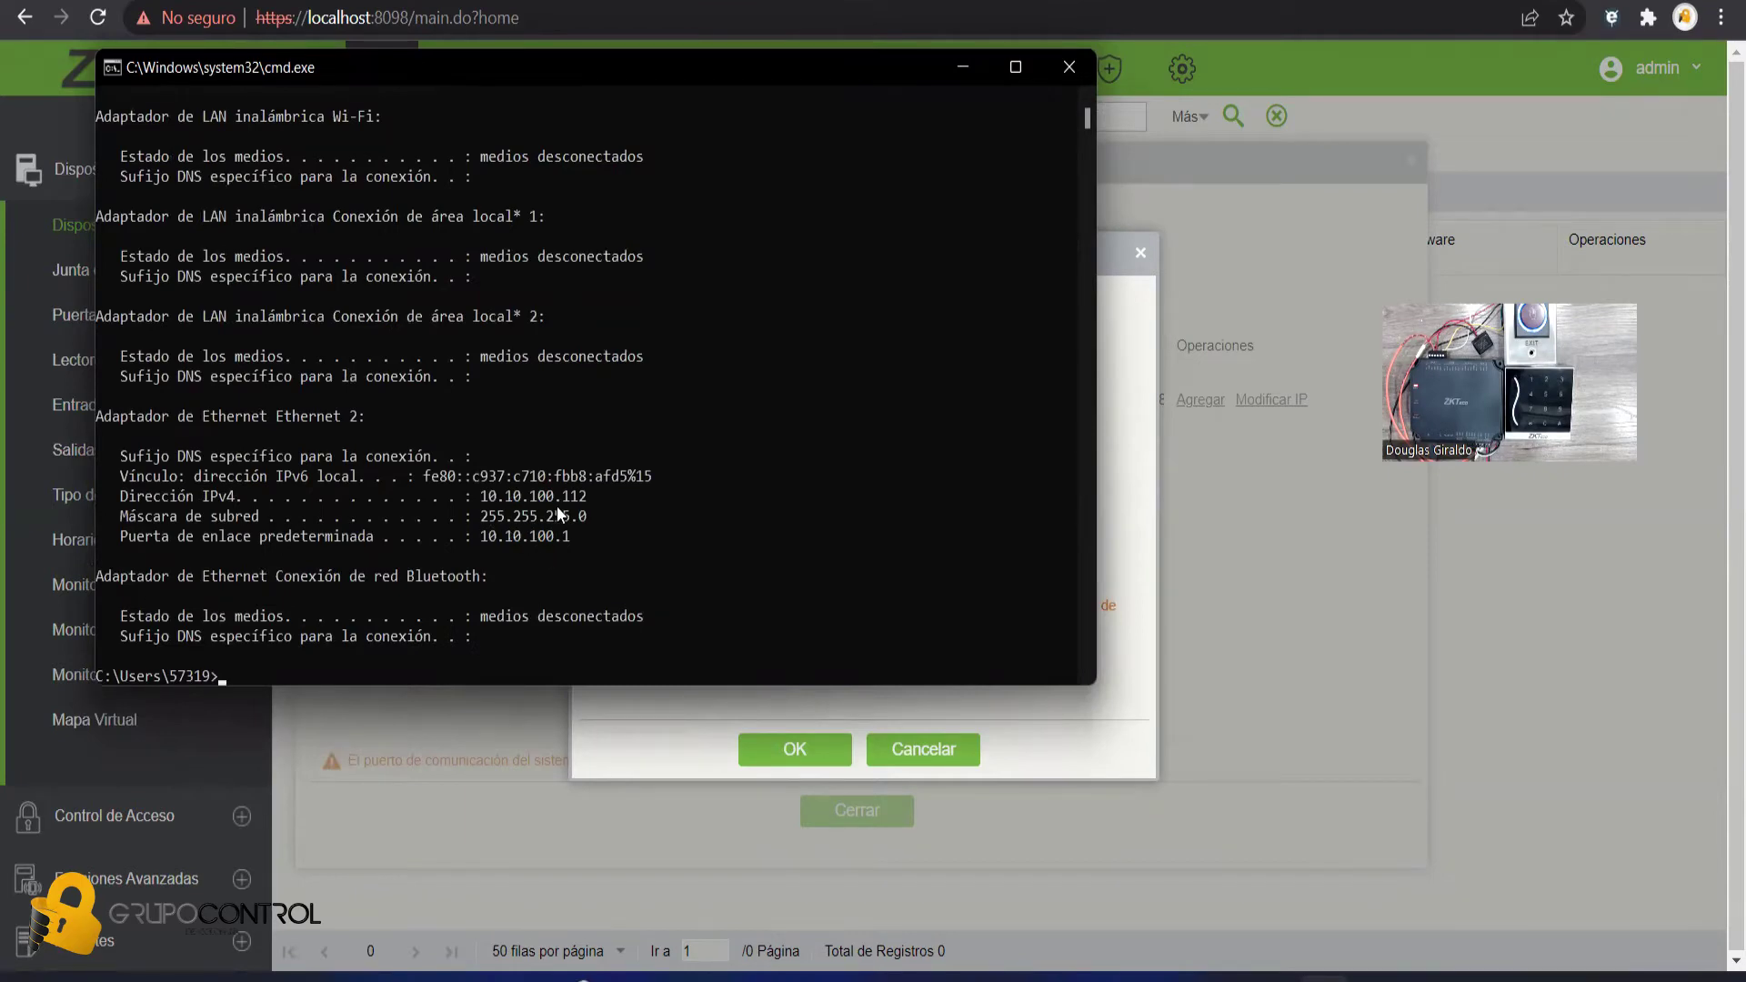
# - Set controller C2's server address to 10.10.100.112 and save the new device
pyautogui.click(962, 68)
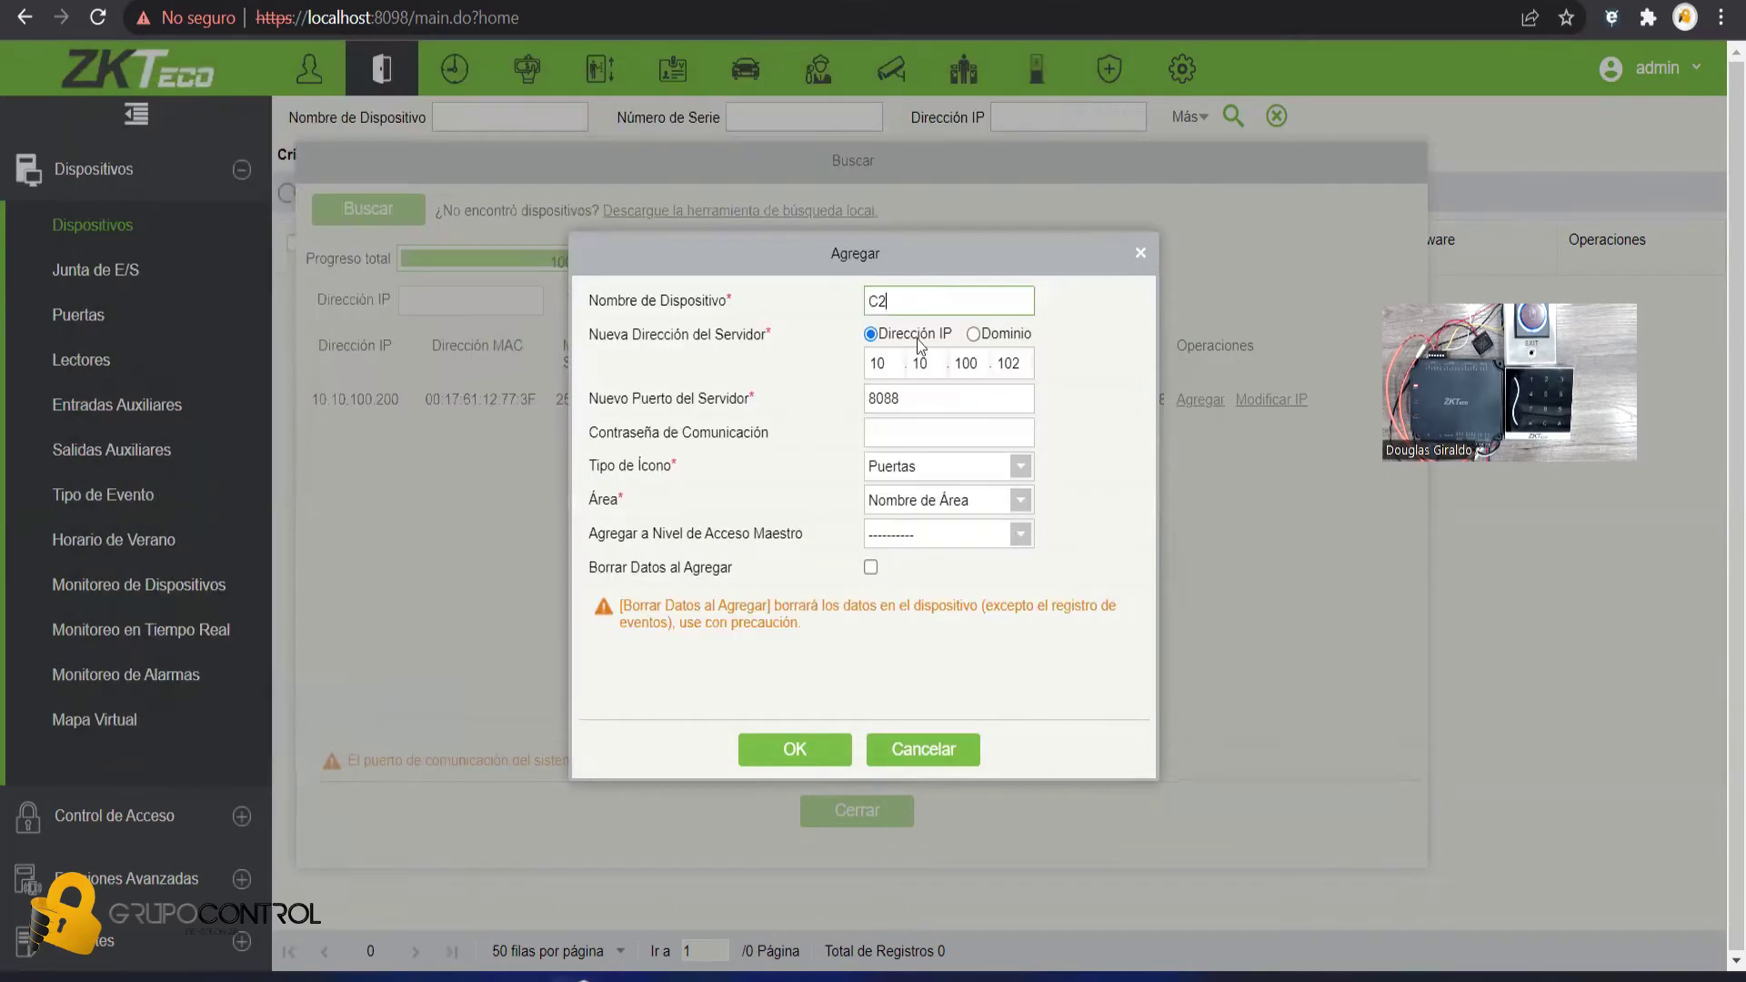
pyautogui.doubleClick(1012, 363)
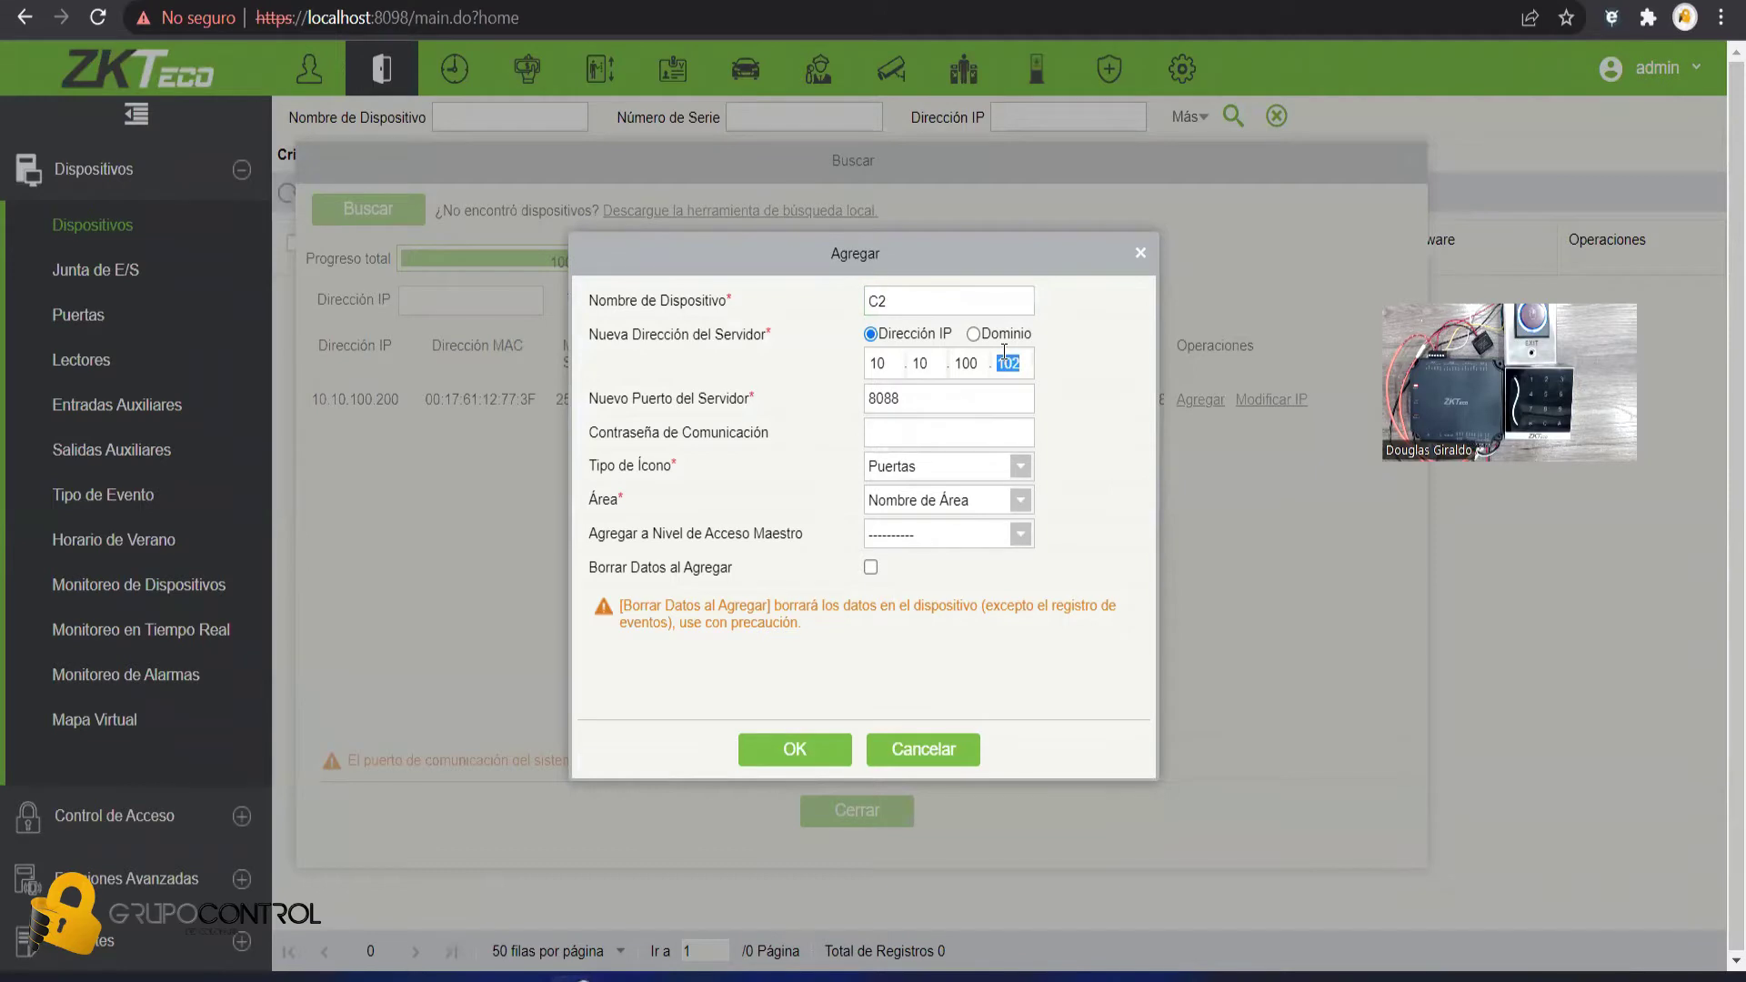
pyautogui.write('112')
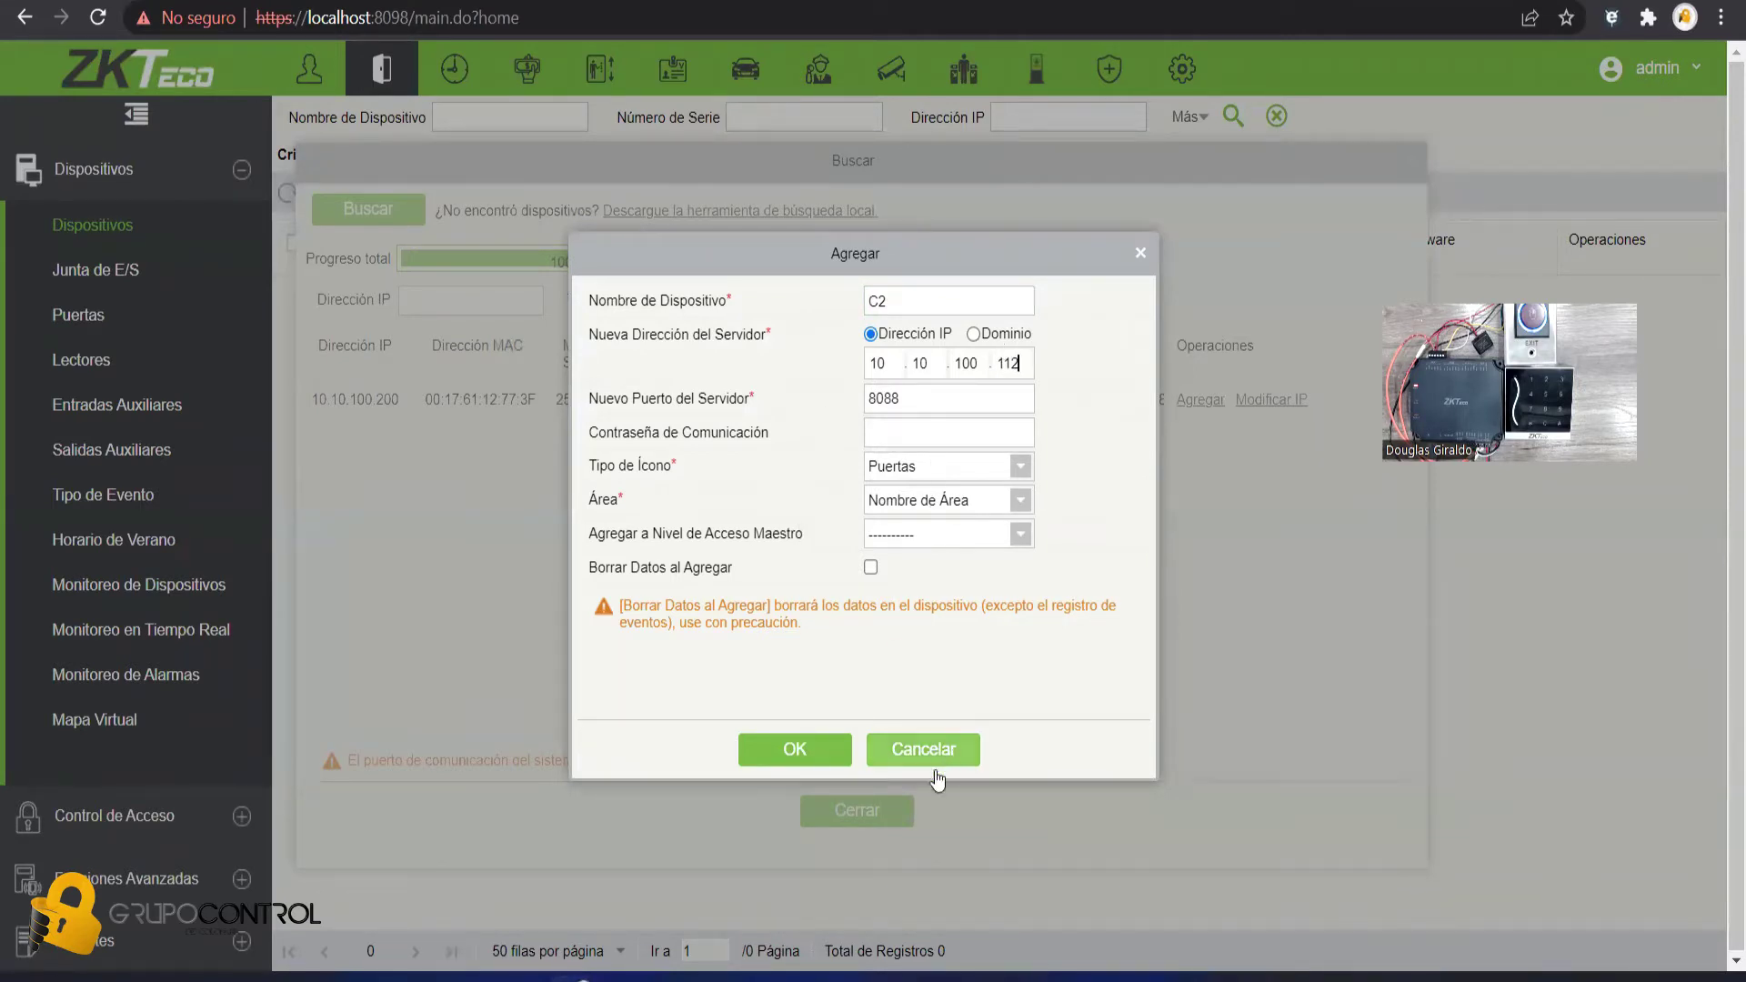
pyautogui.click(791, 764)
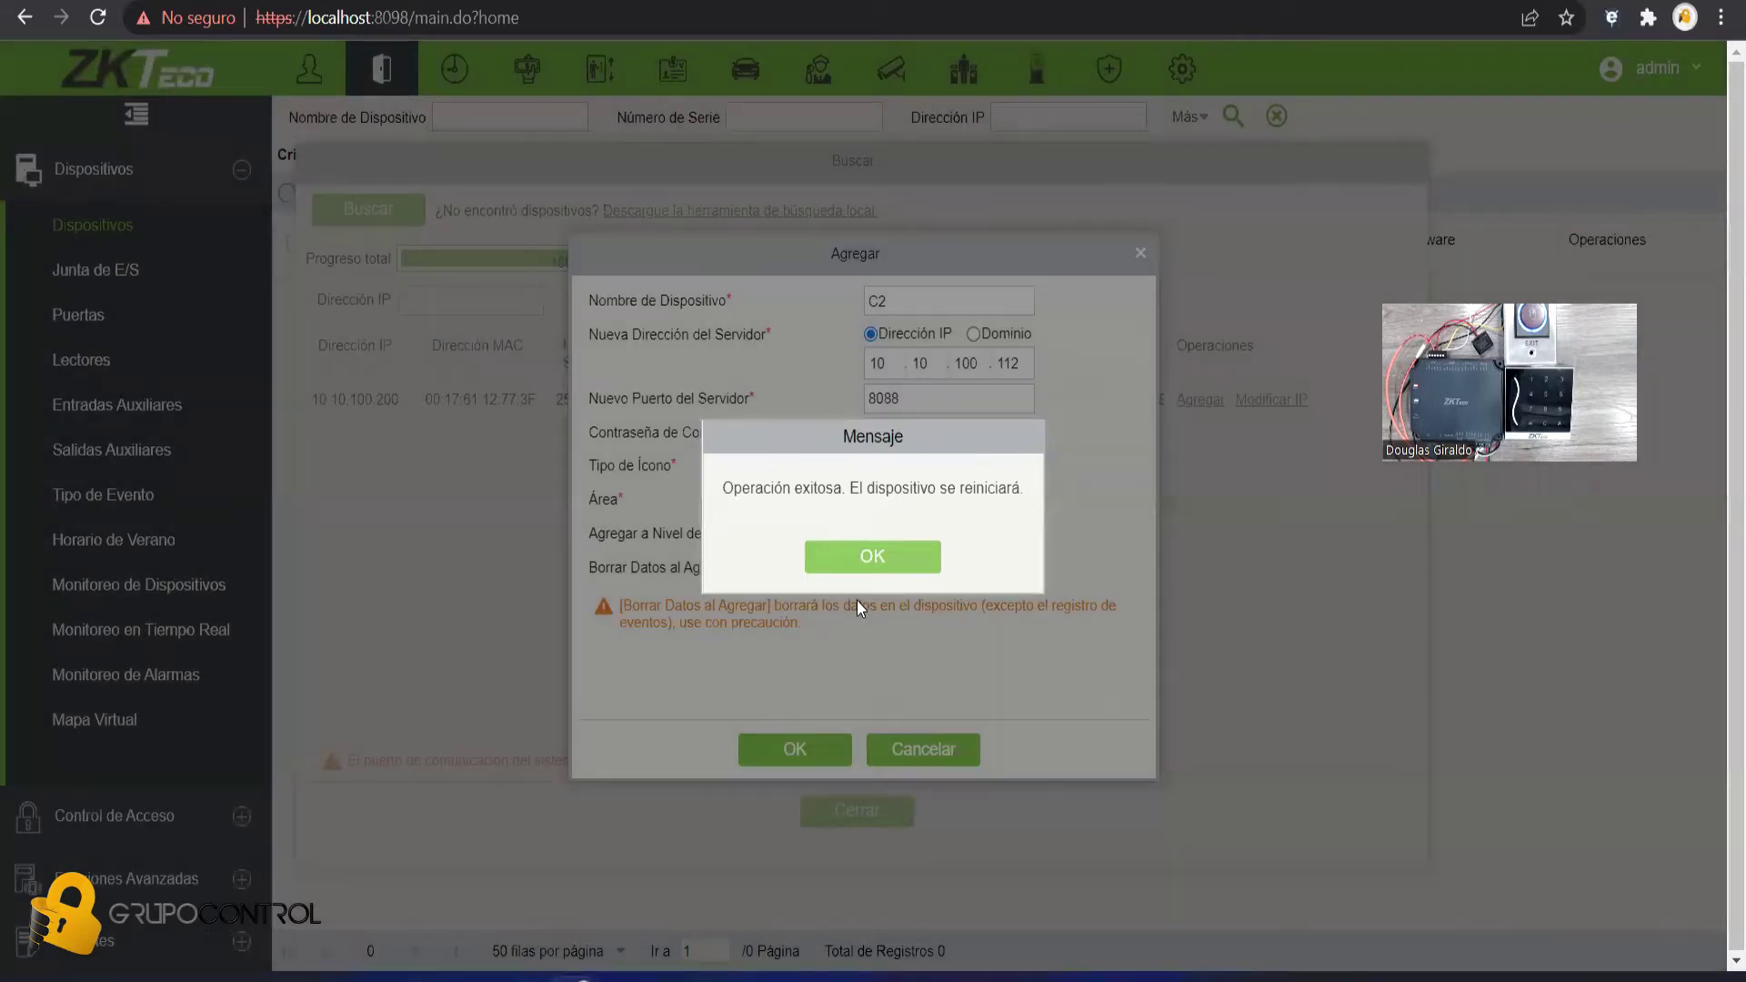
pyautogui.click(860, 569)
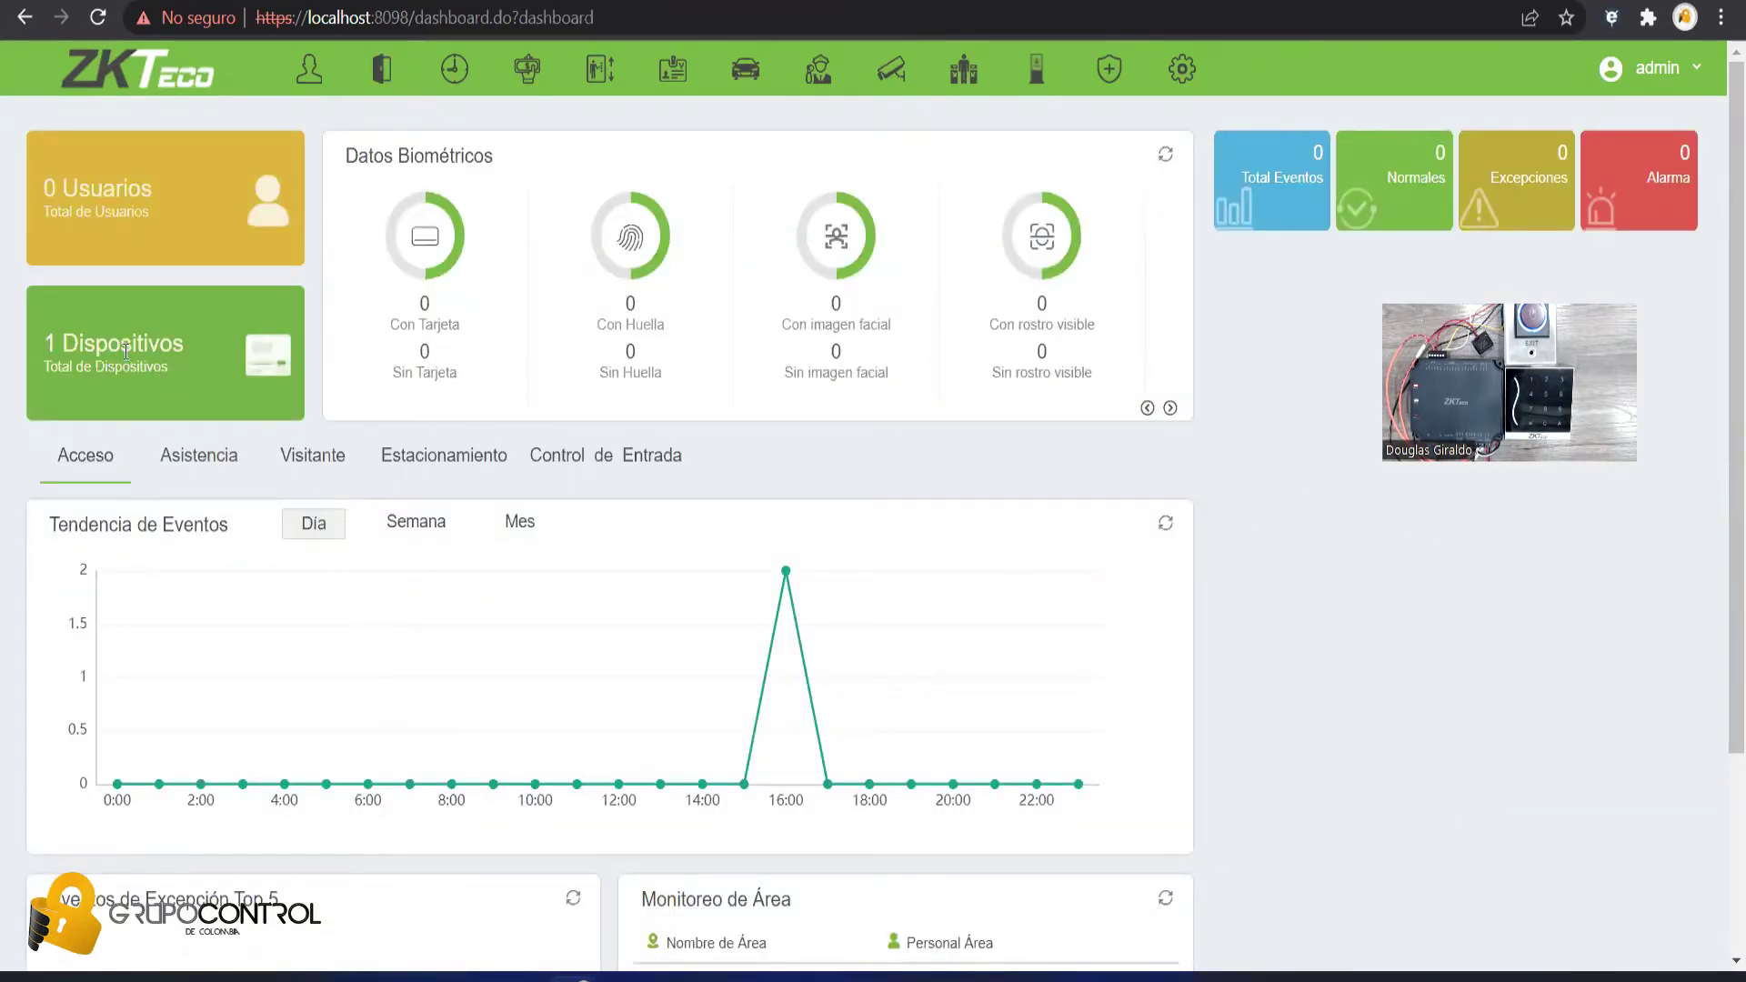
# - Confirm controller C2 shows as connected in the devices list, then go to the Personnel module
pyautogui.click(389, 75)
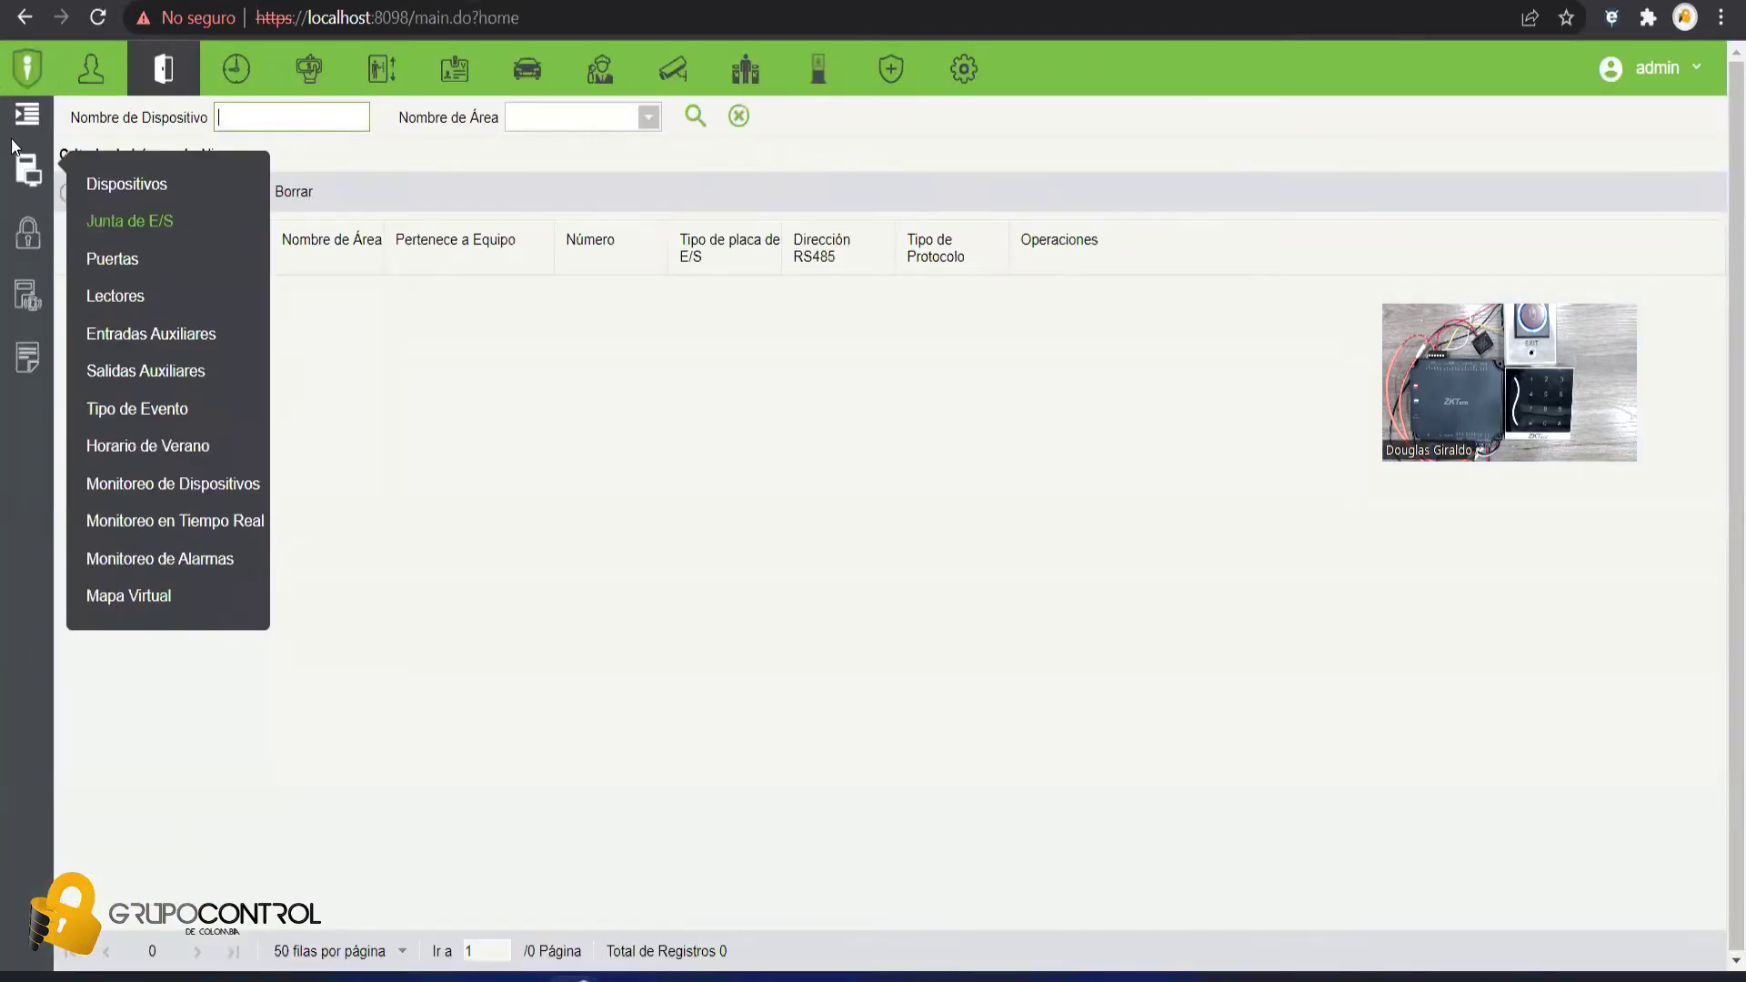
pyautogui.click(14, 148)
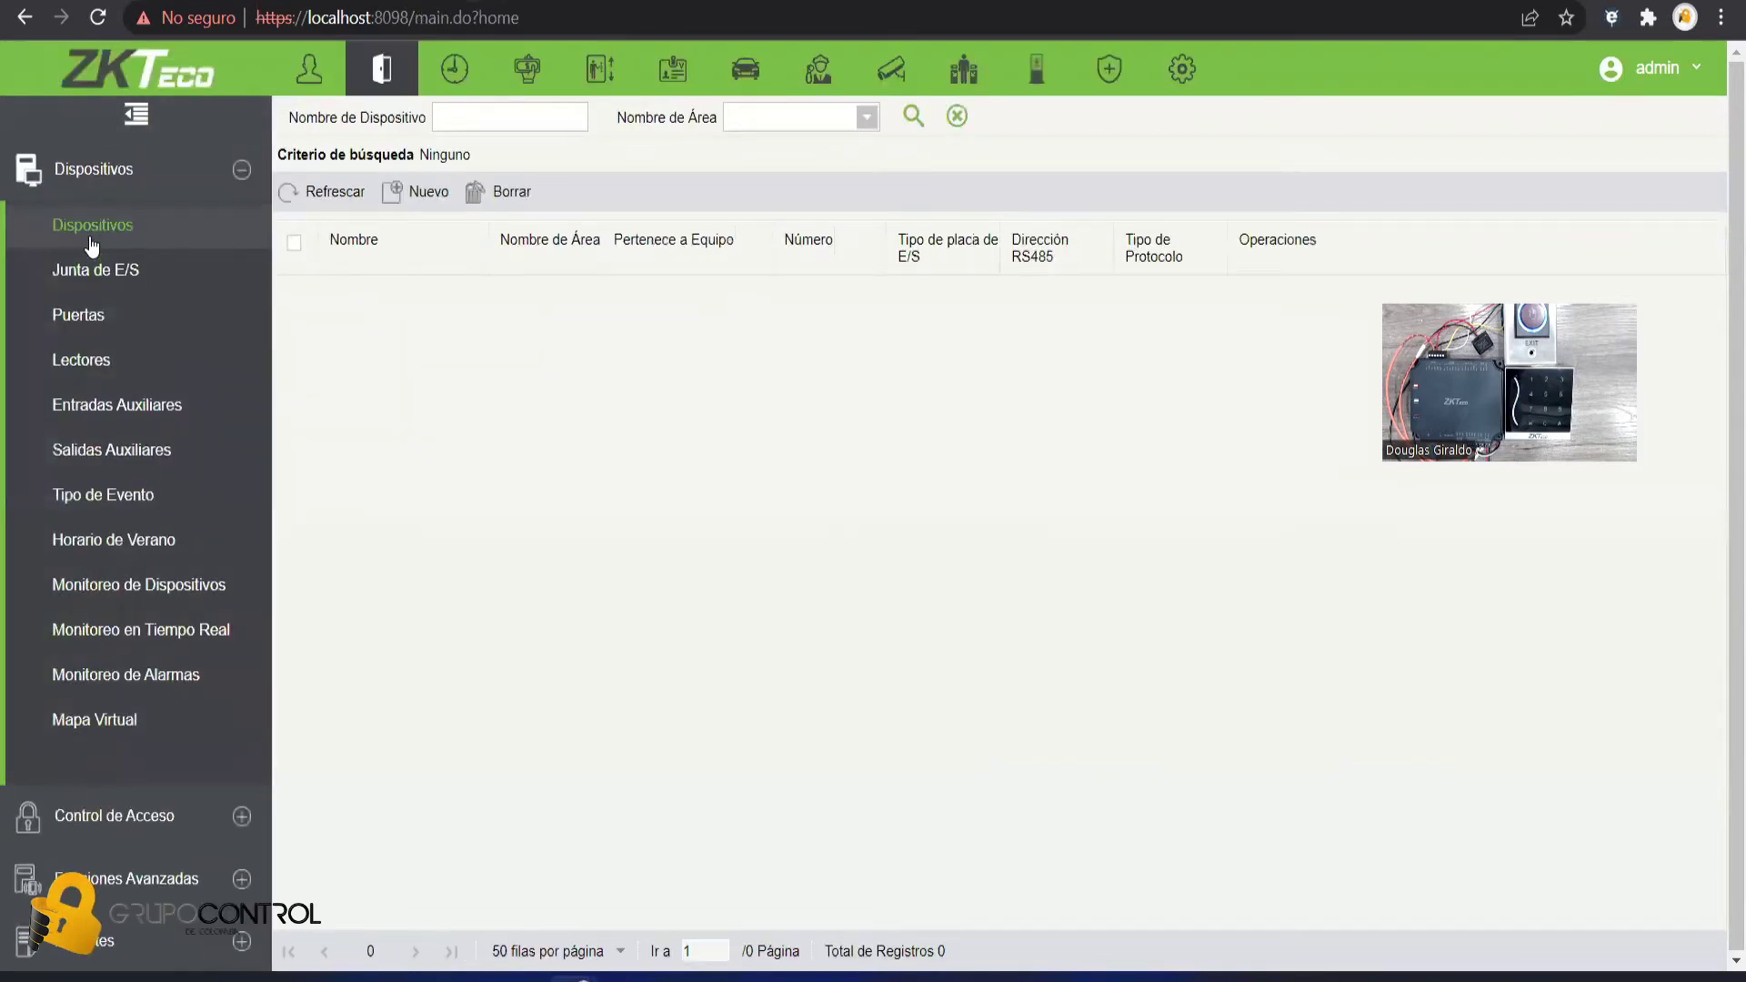
pyautogui.click(92, 244)
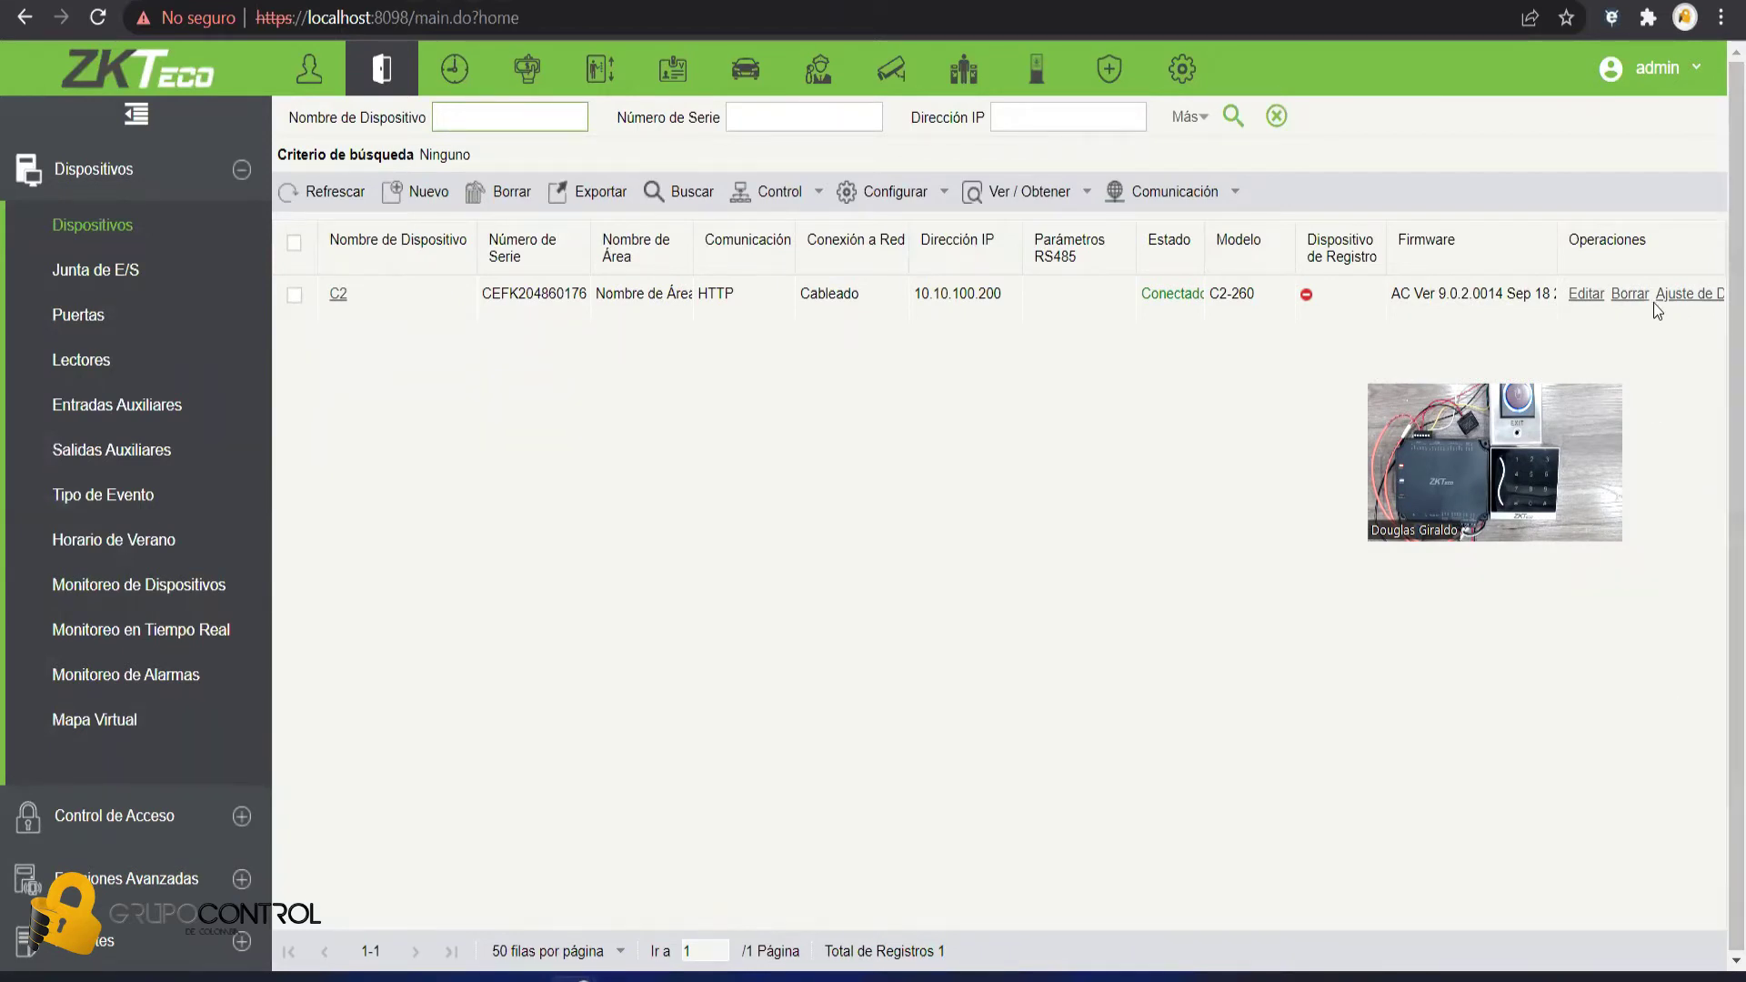
pyautogui.click(1199, 235)
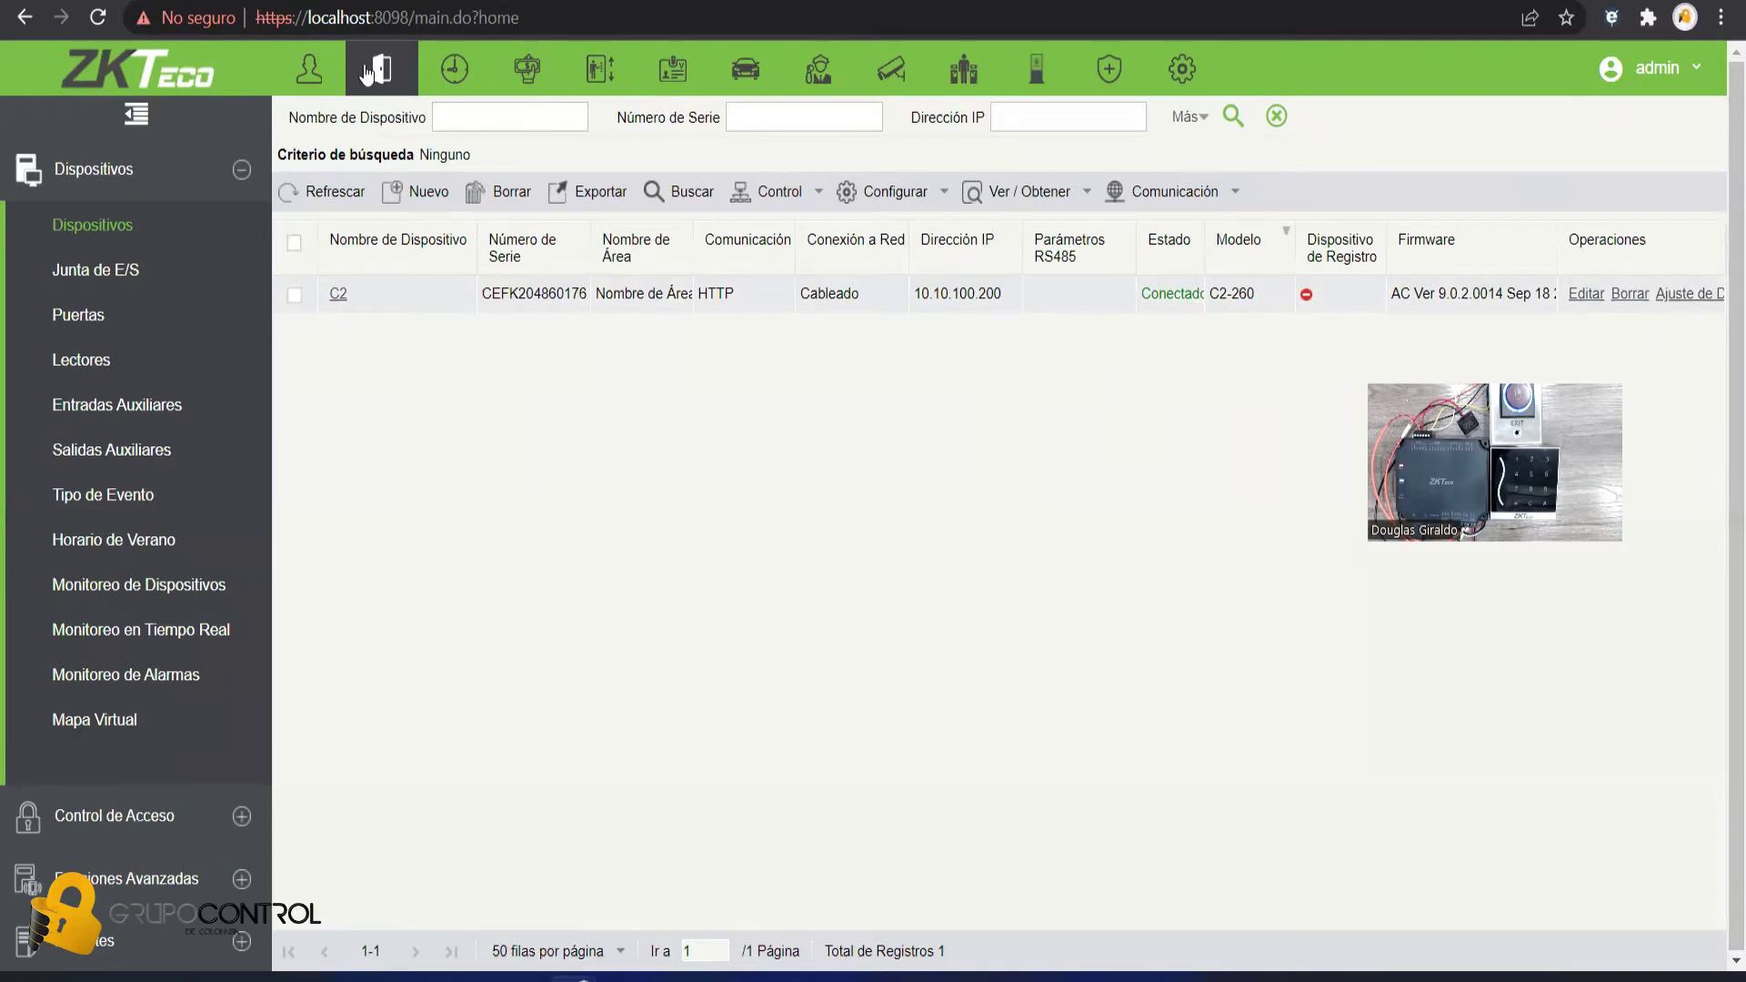
pyautogui.click(303, 75)
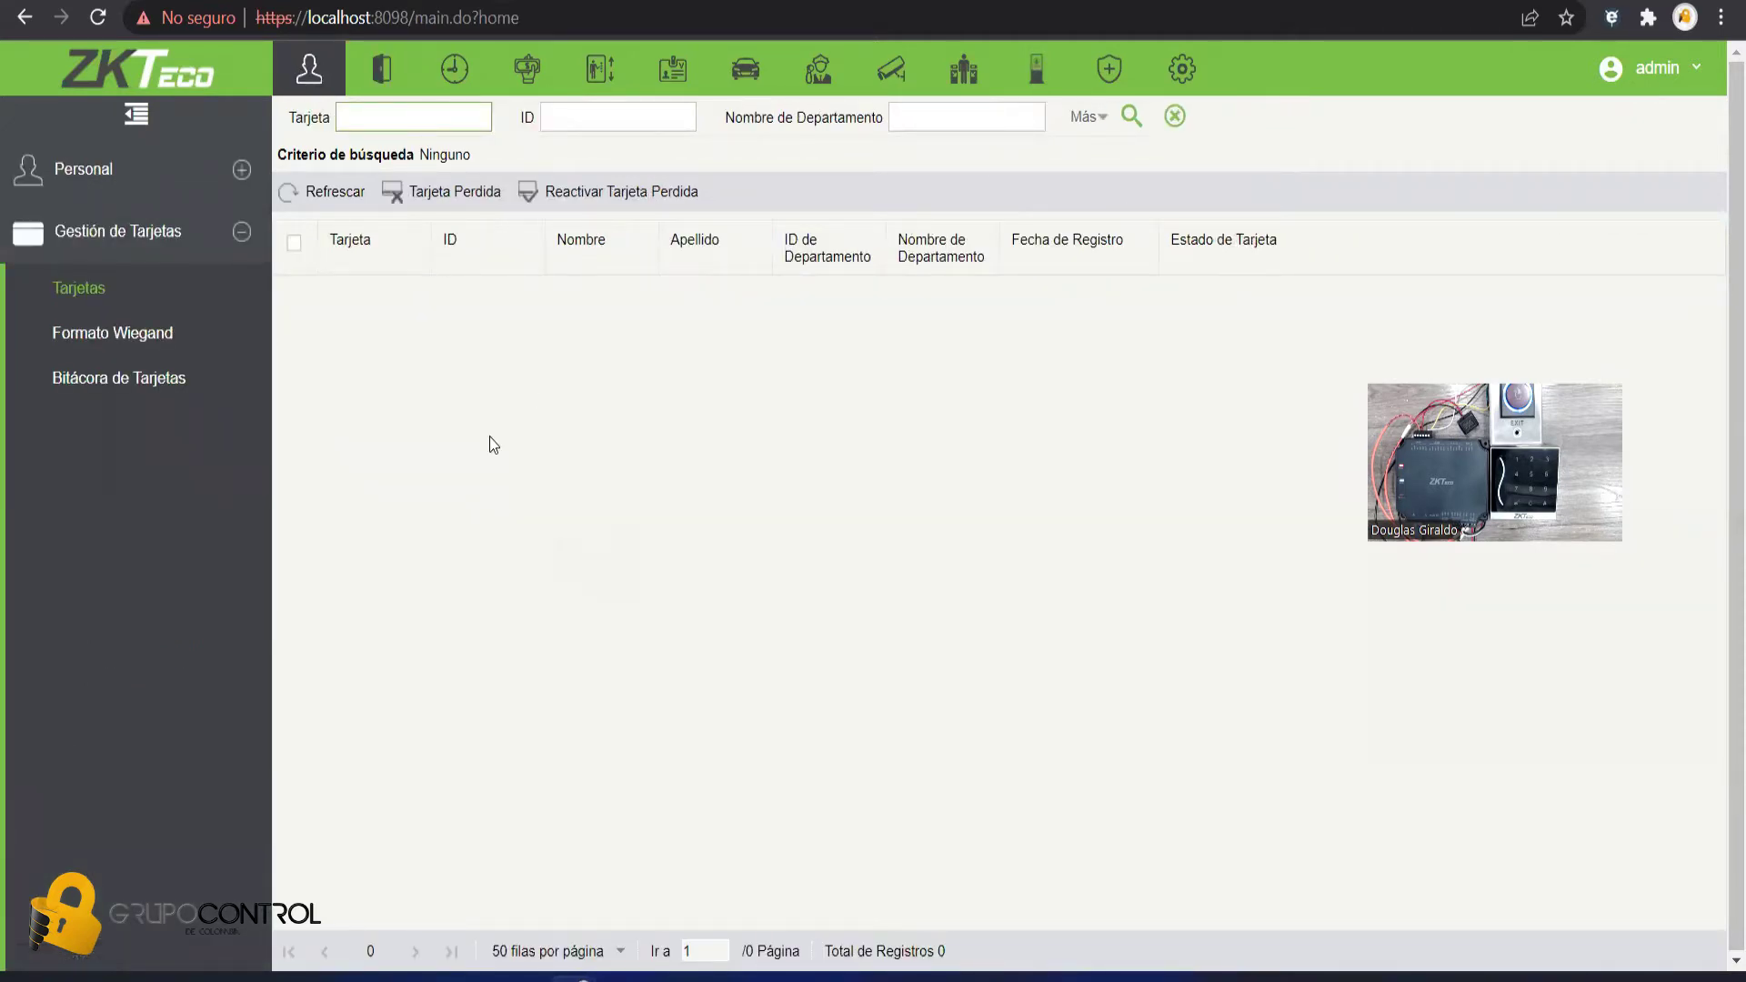
# - Start a new user with ID 1, the user's first name, and the default department
pyautogui.click(127, 182)
pyautogui.click(116, 229)
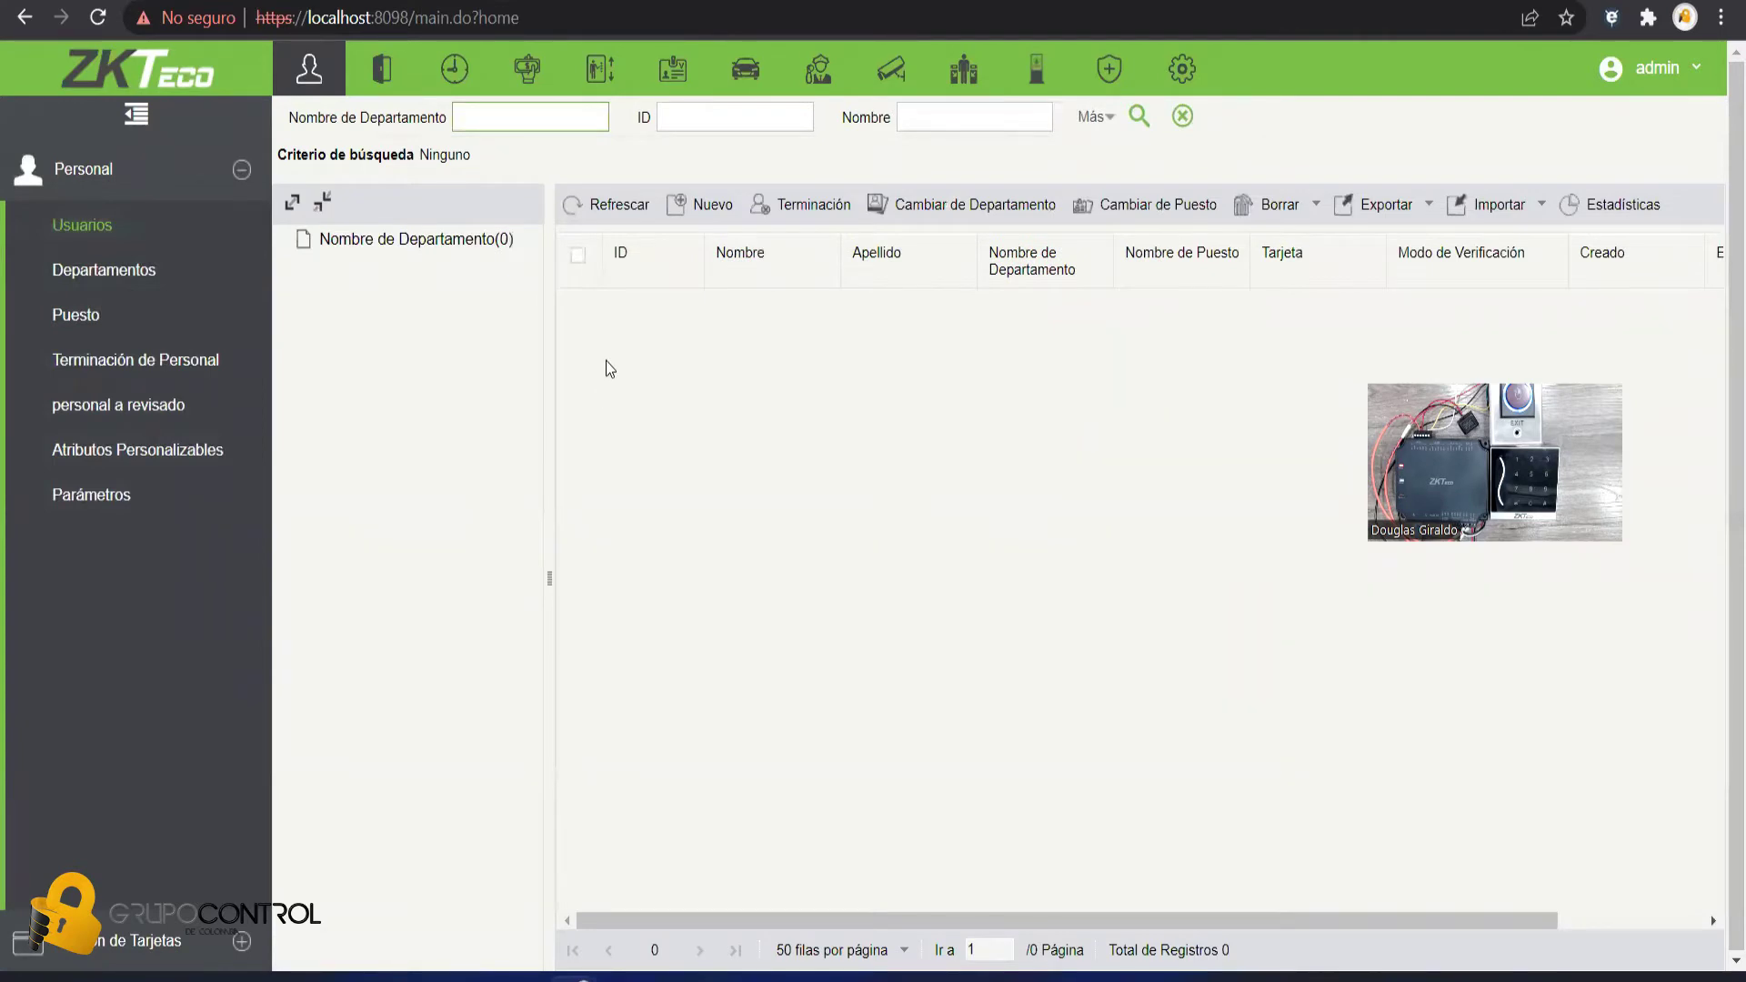
pyautogui.click(700, 204)
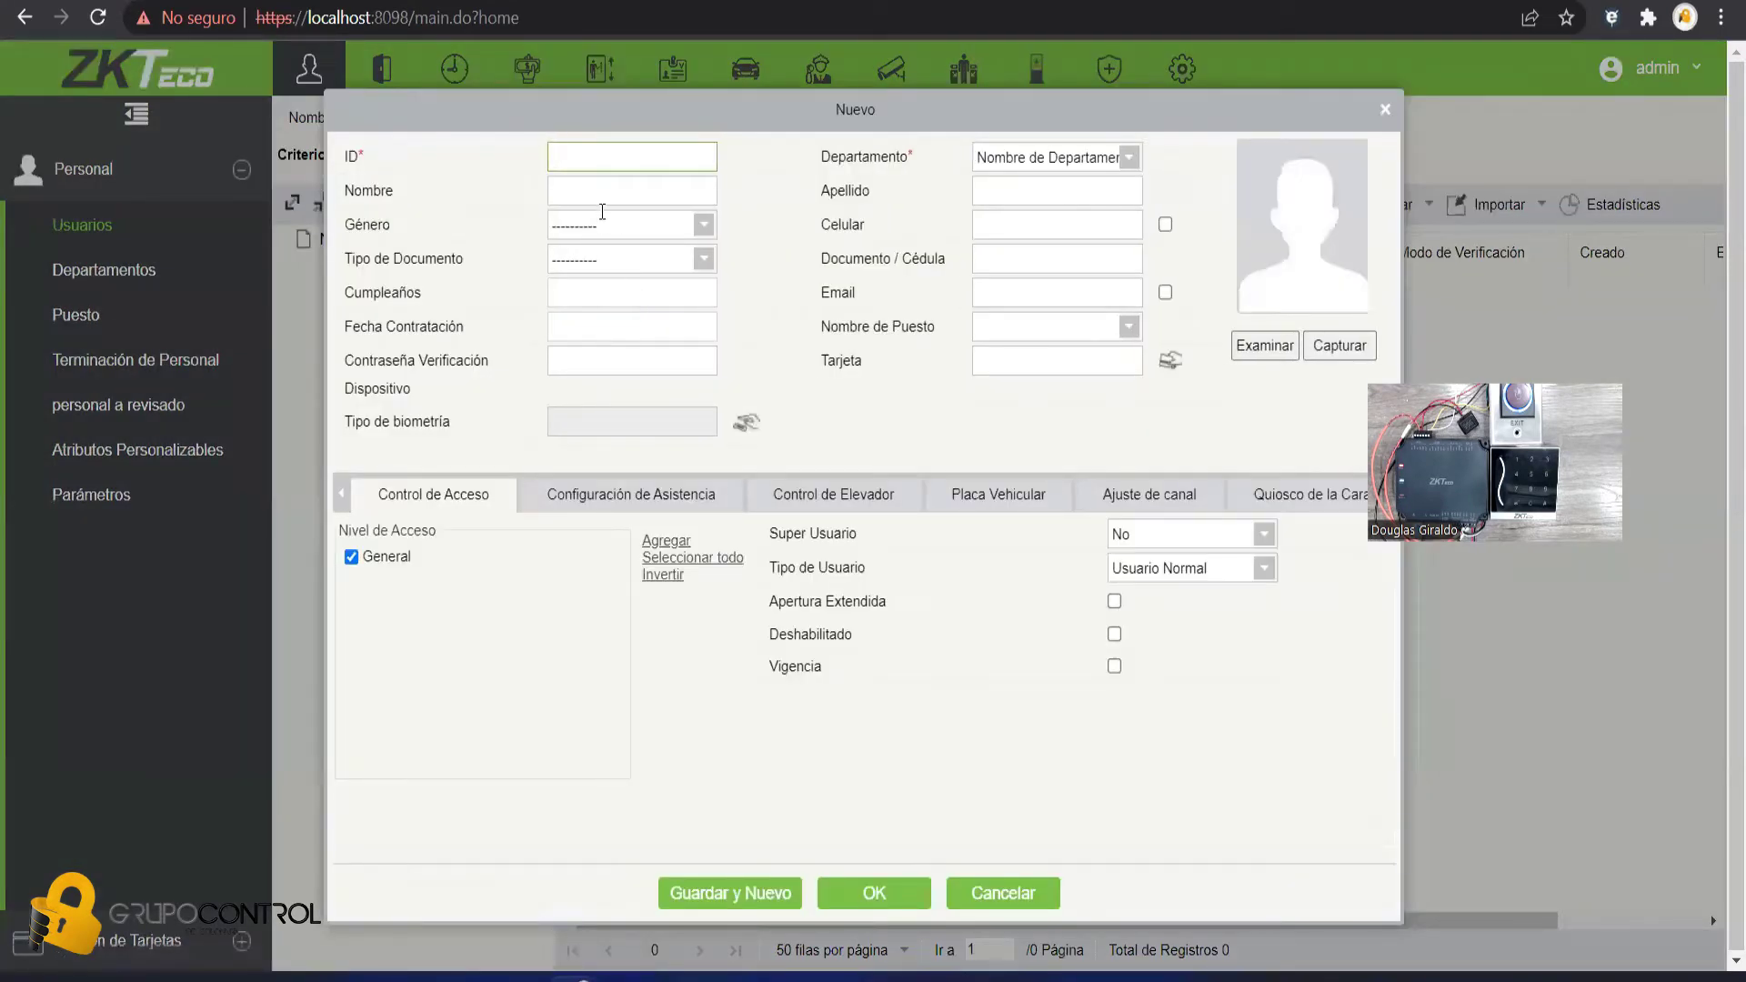
pyautogui.write('1')
pyautogui.click(590, 198)
pyautogui.write('Carlos')
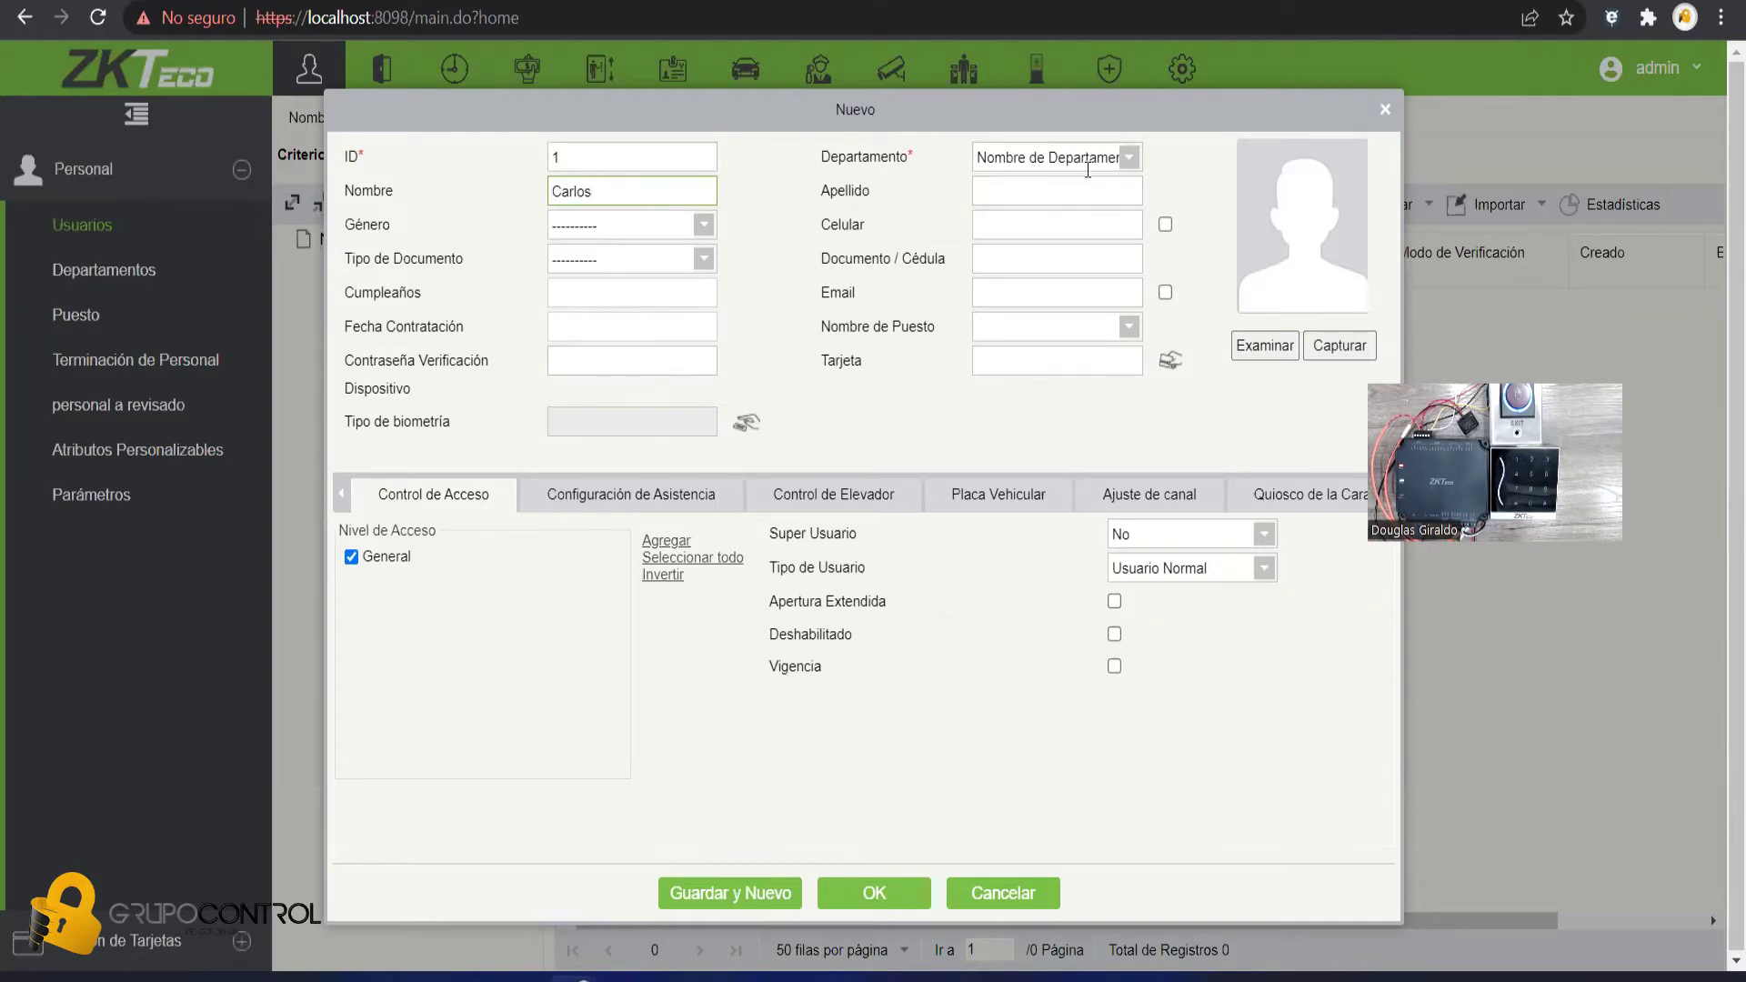
pyautogui.click(1131, 158)
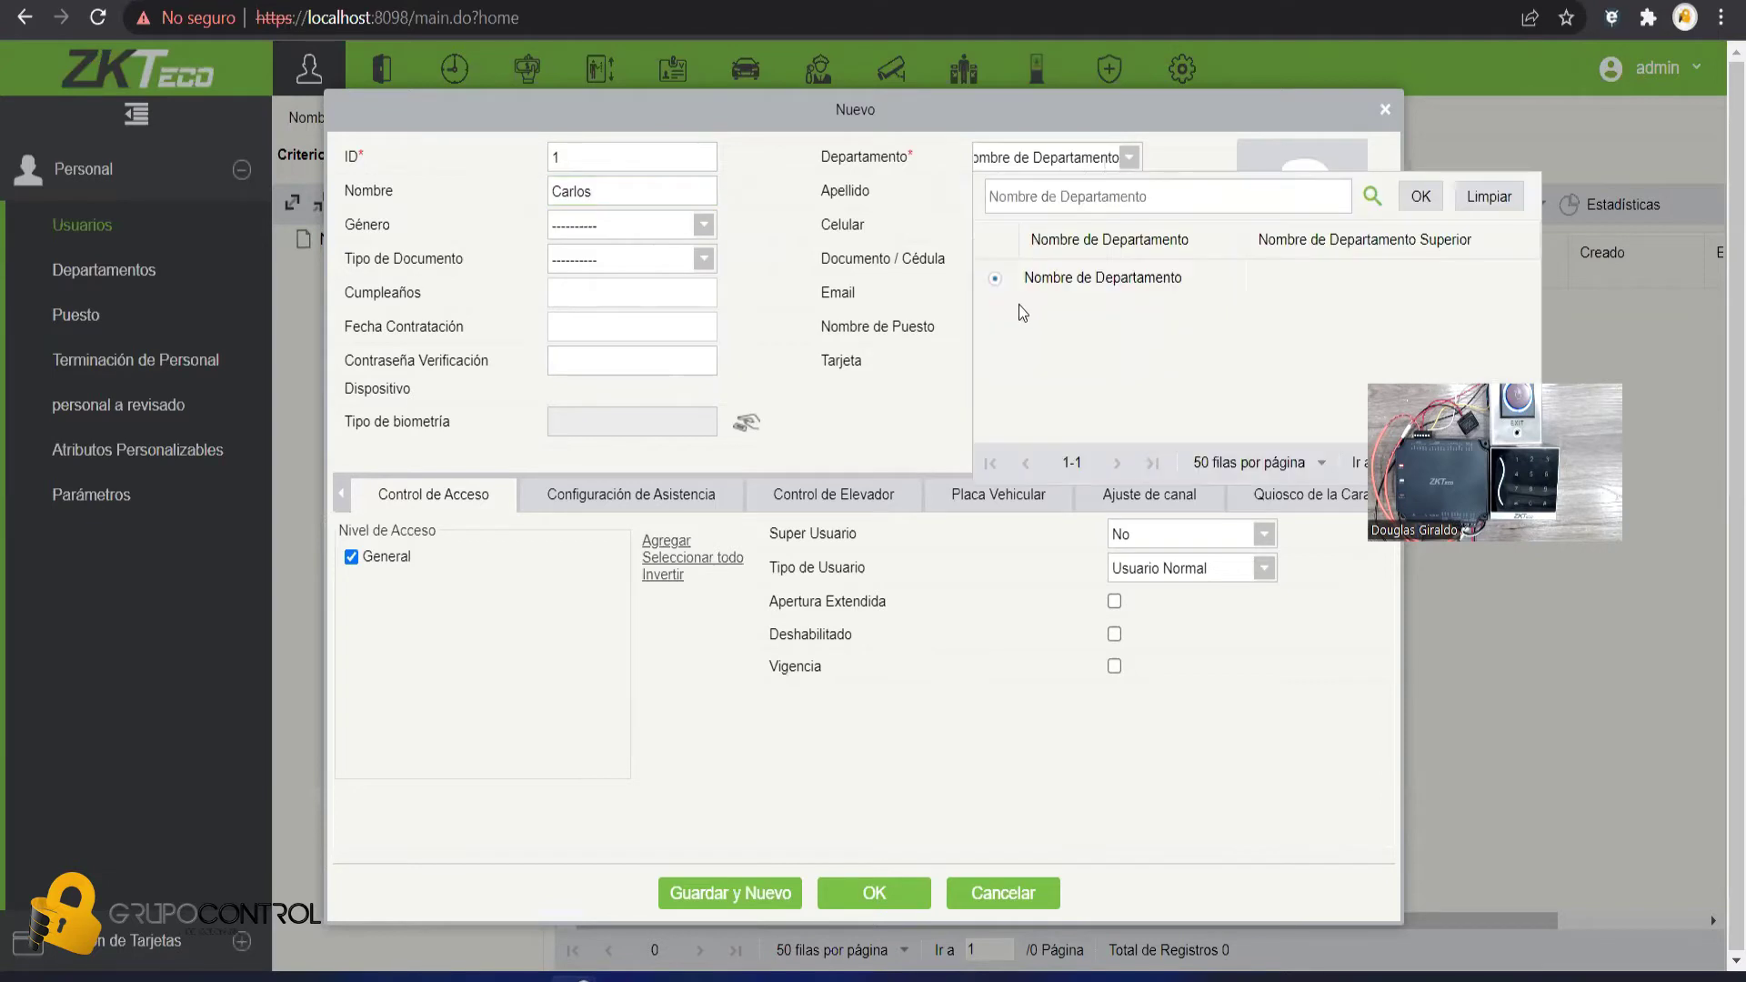
pyautogui.click(1153, 155)
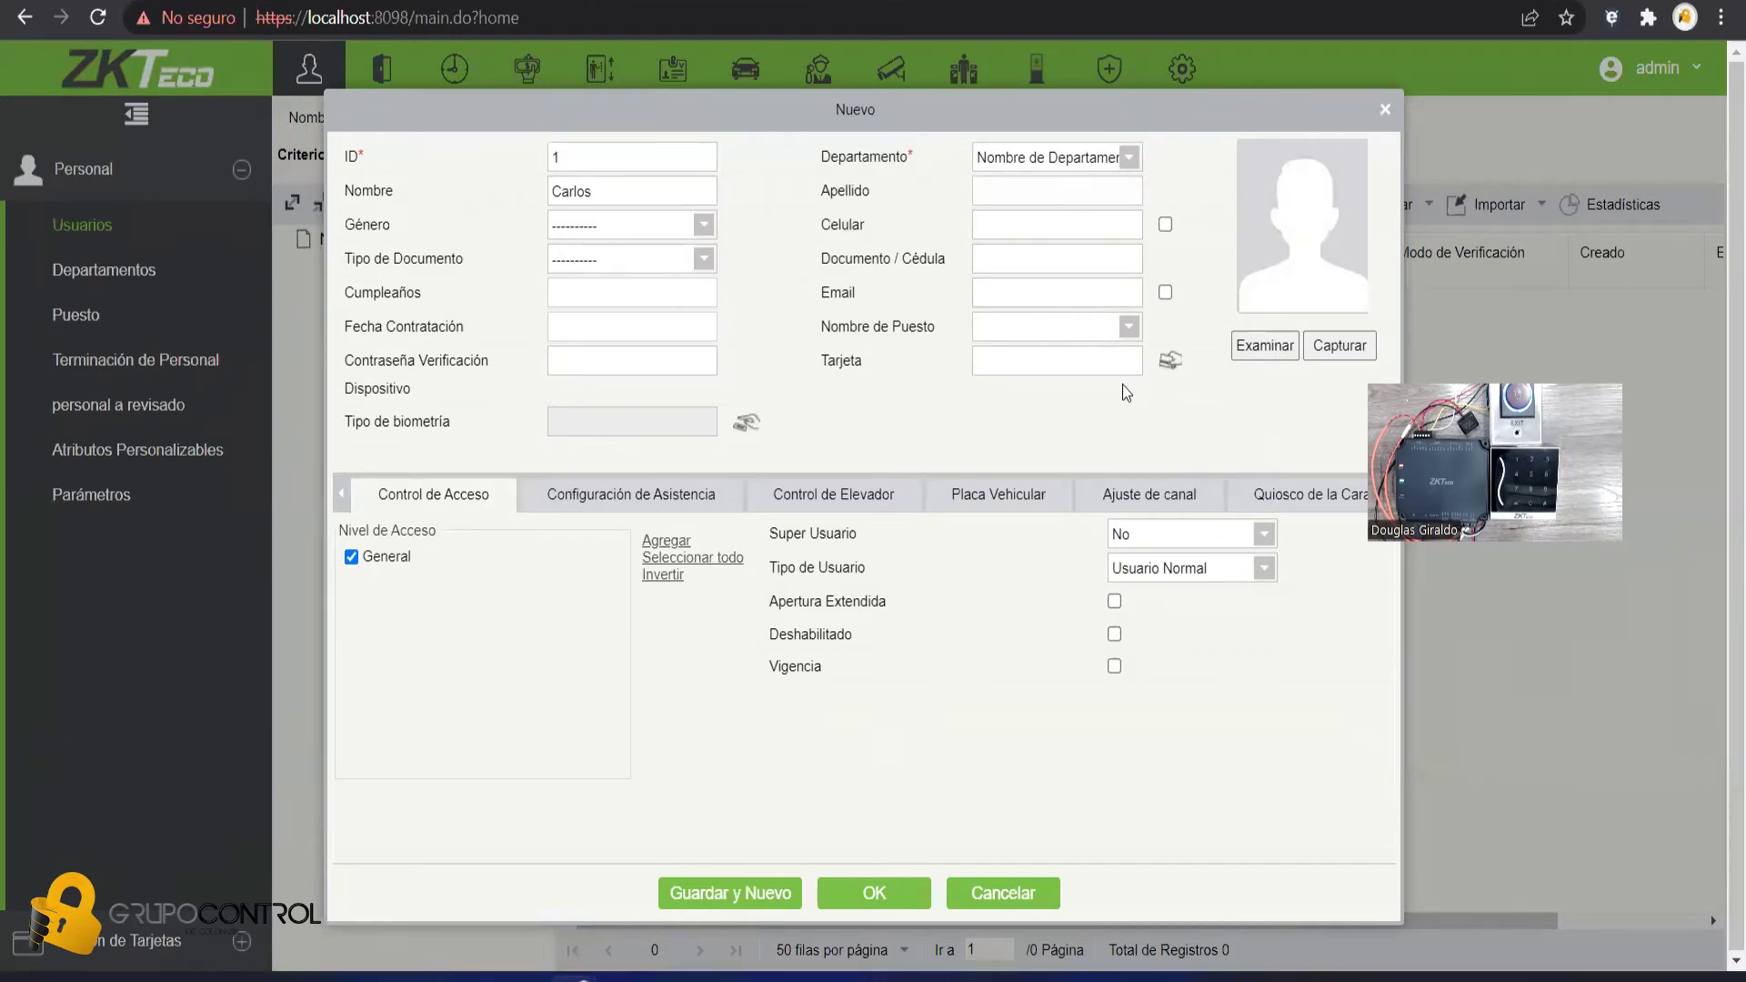
# - Select all four C2 door readers as the card-reading source
pyautogui.click(1169, 366)
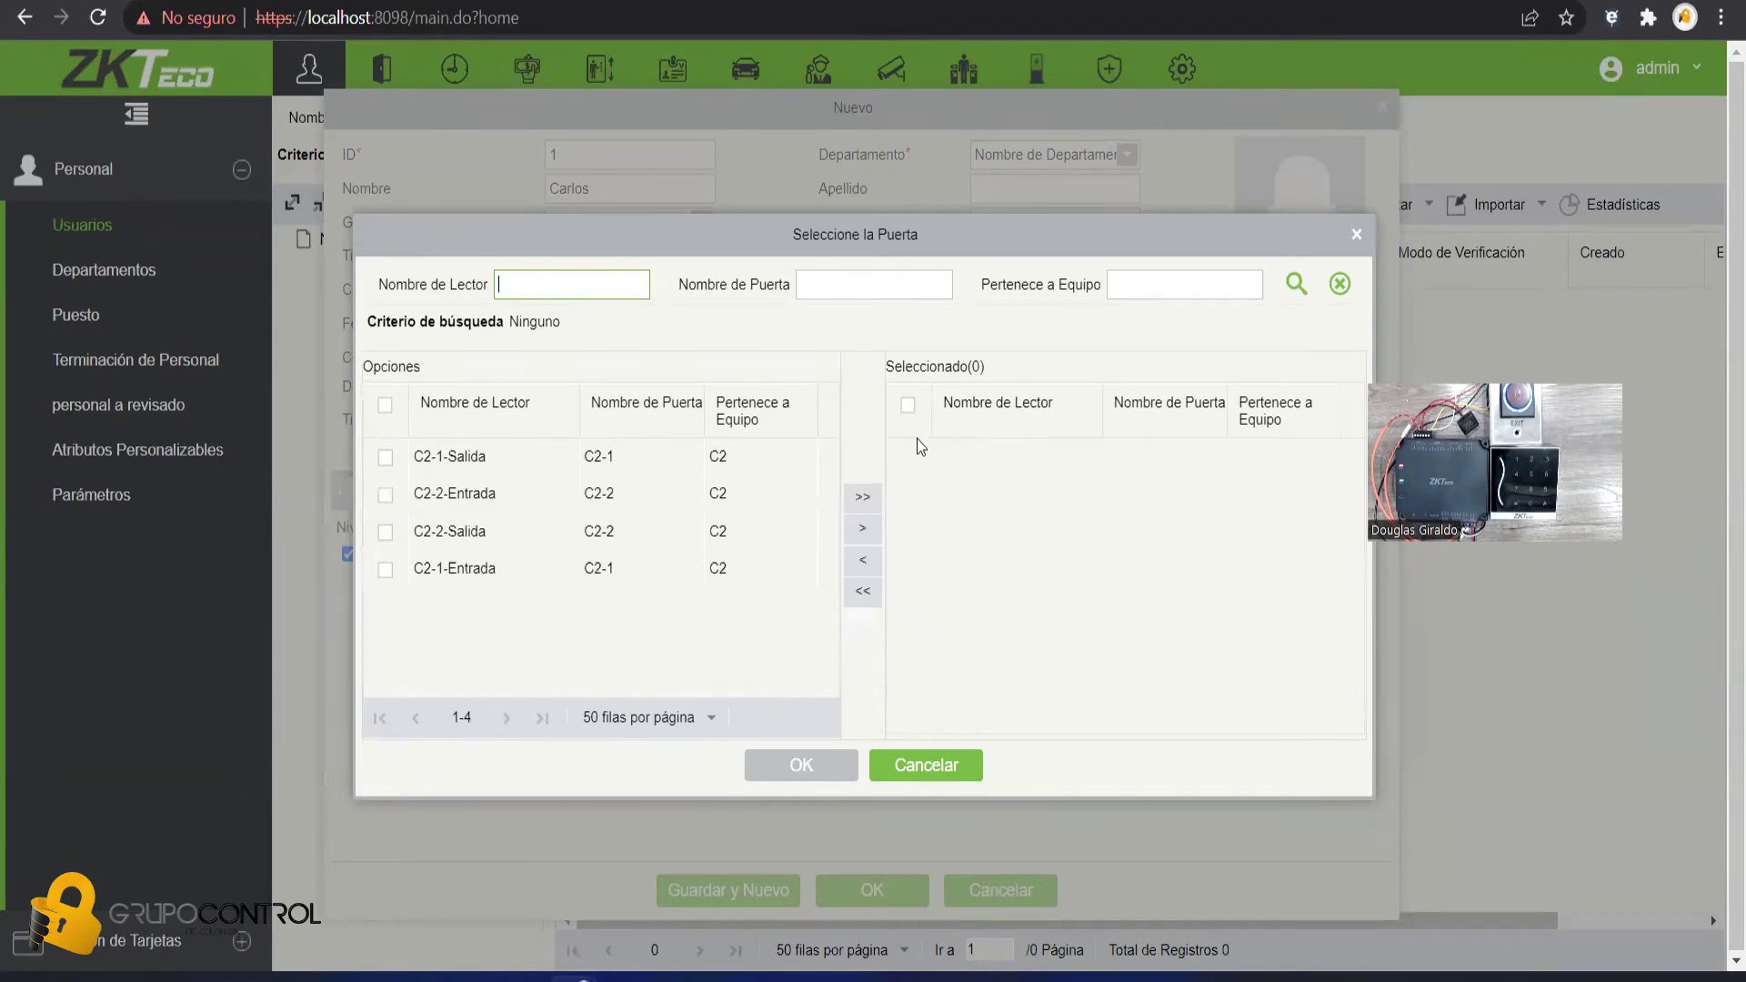
pyautogui.click(867, 501)
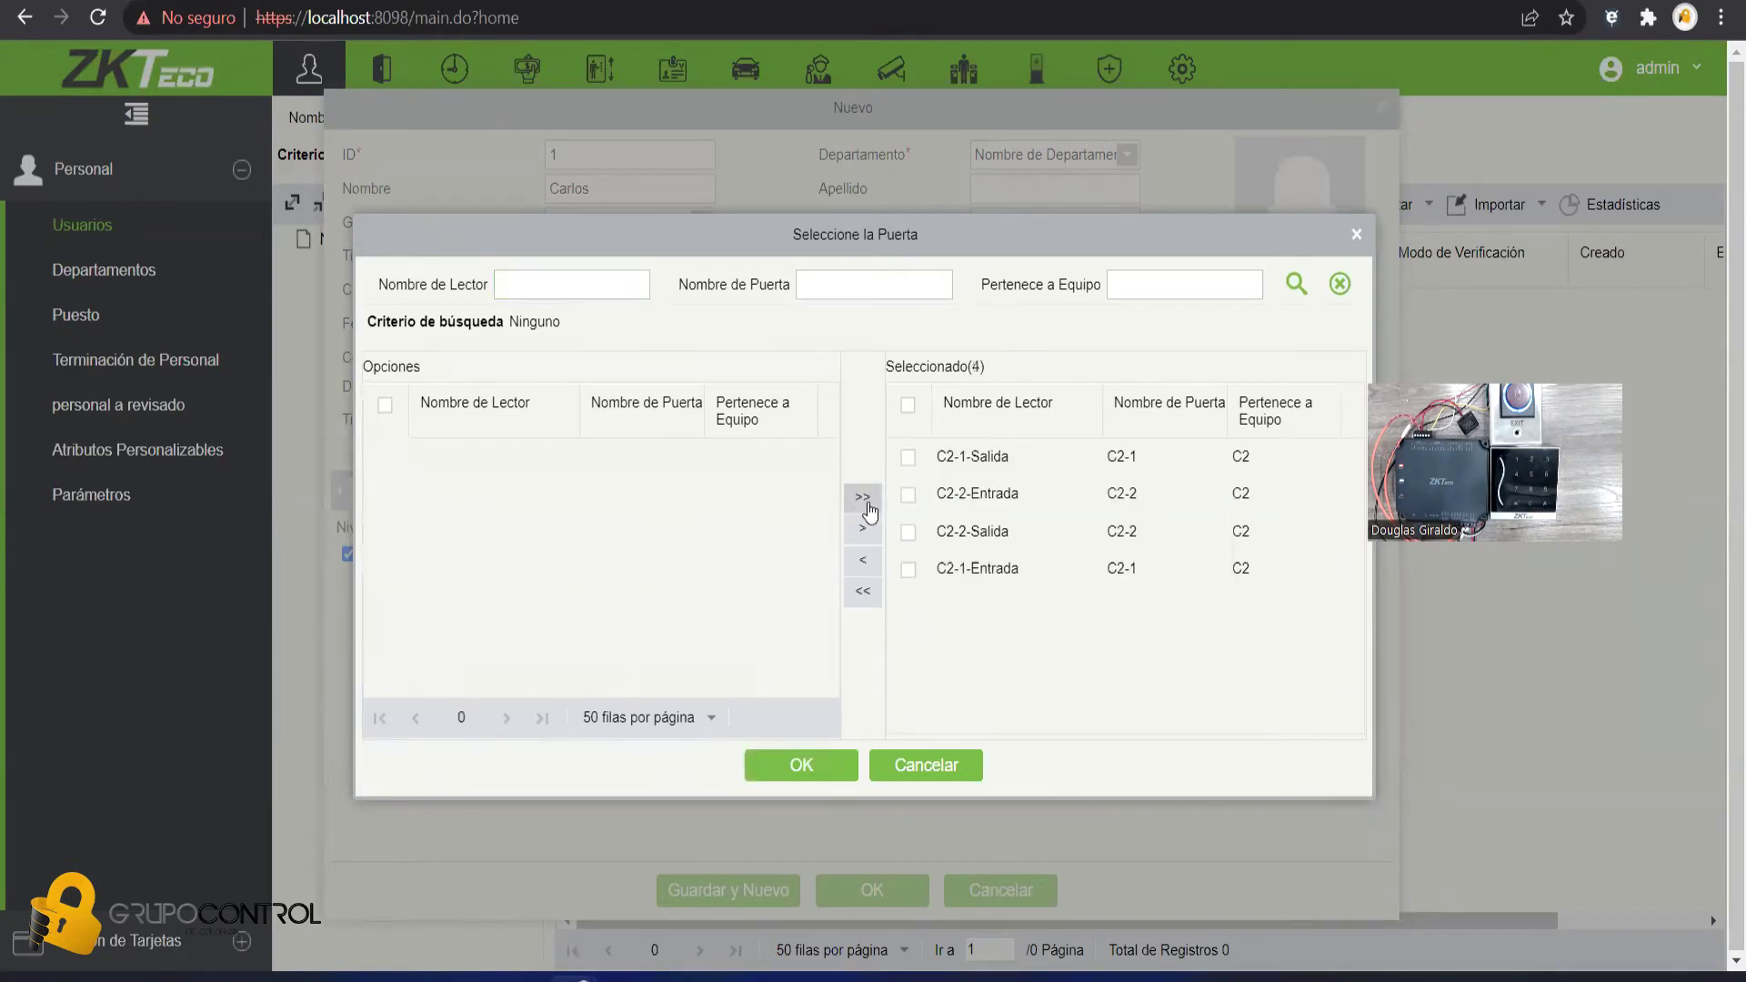
pyautogui.click(800, 767)
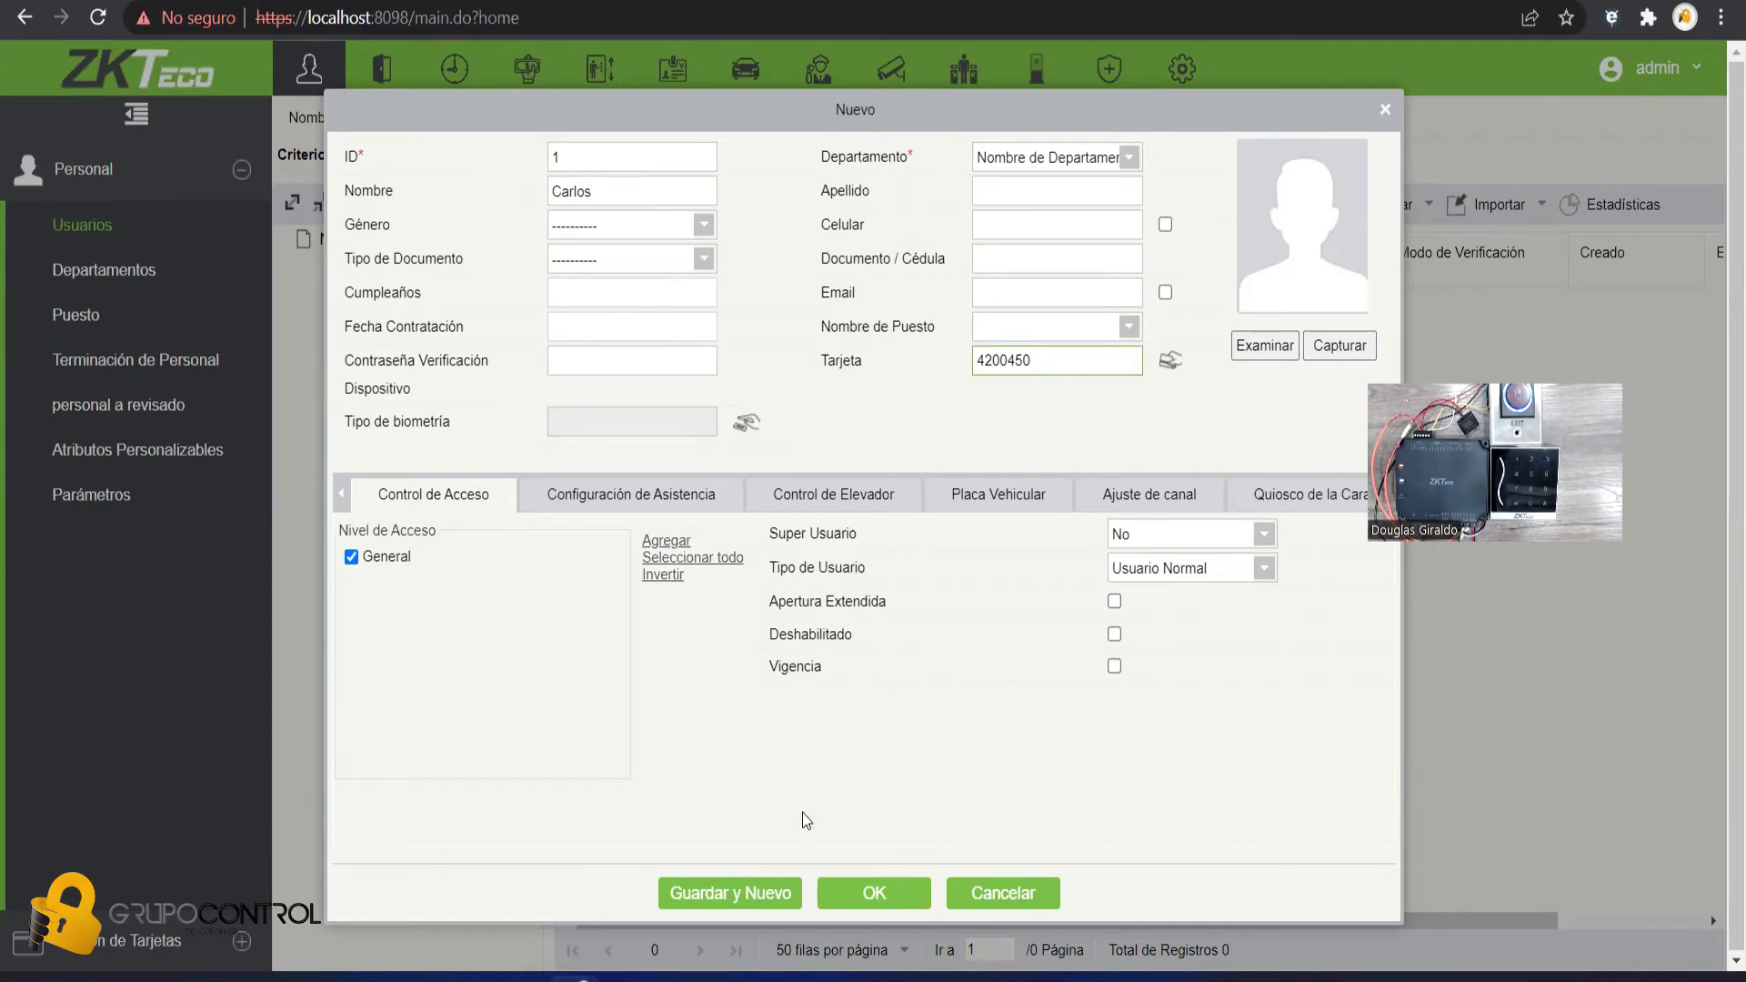
# - Save user ID 1 with the card number captured from the reader
pyautogui.click(862, 896)
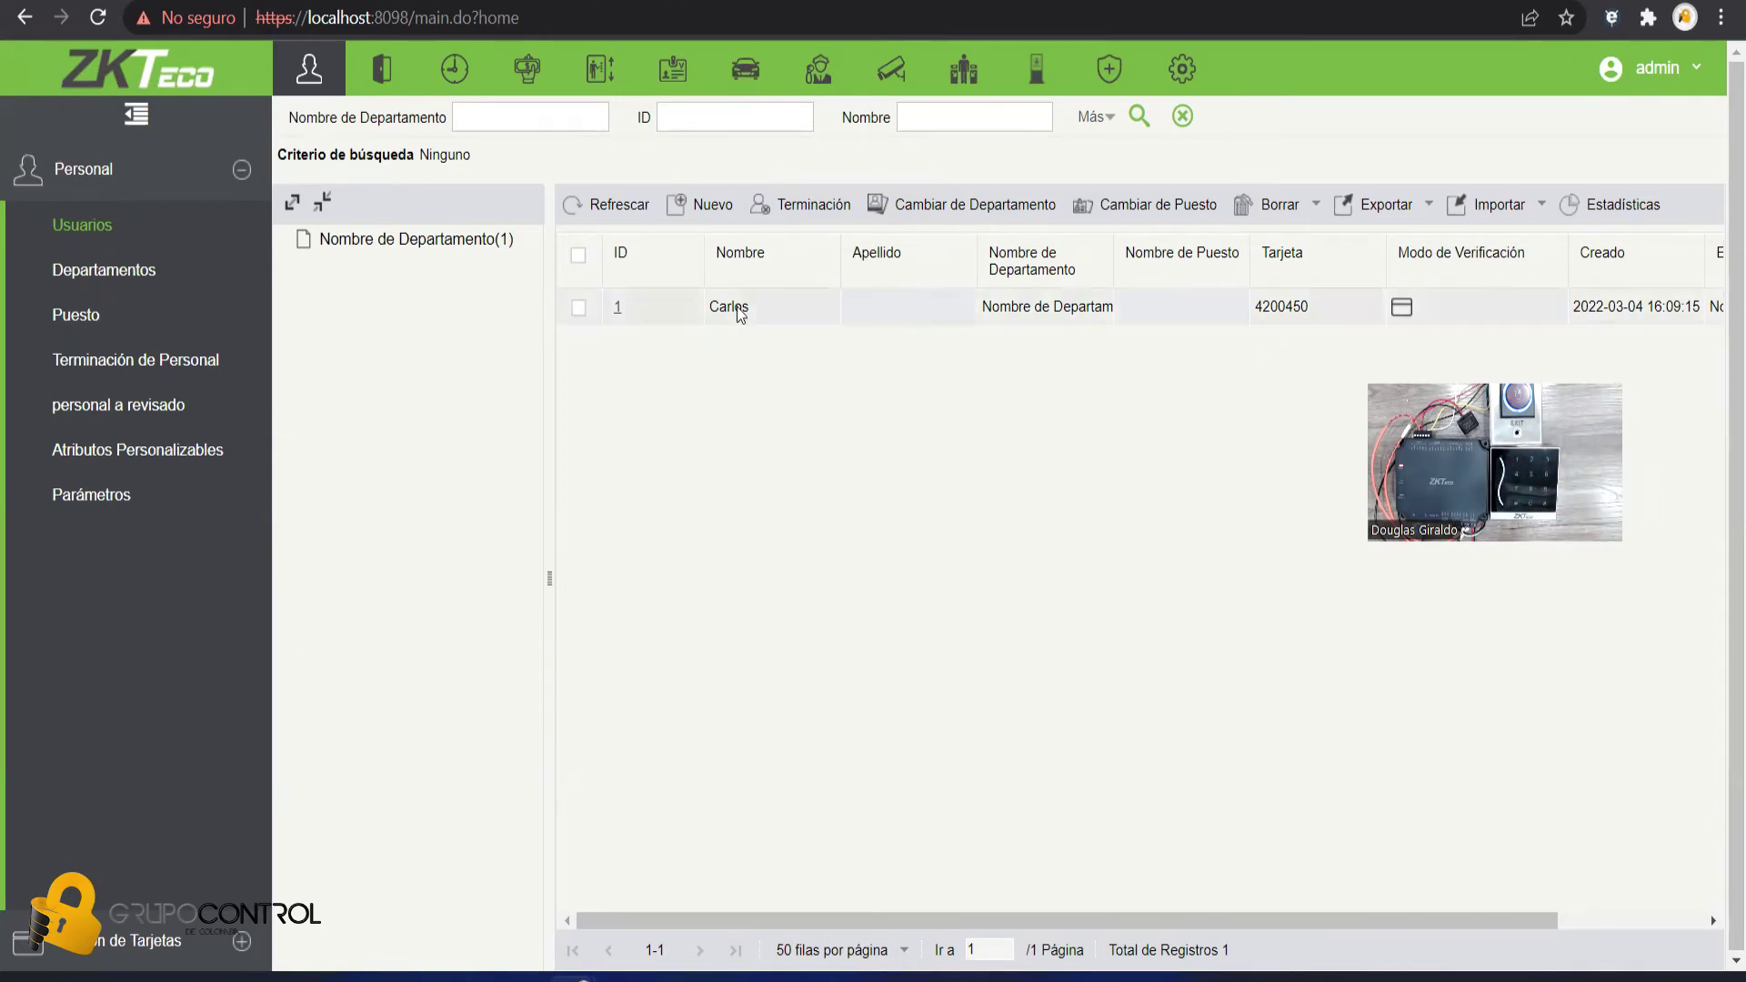
# - Edit the user to add a device verification password and save the record
pyautogui.moveTo(686, 919); pyautogui.dragTo(831, 919)
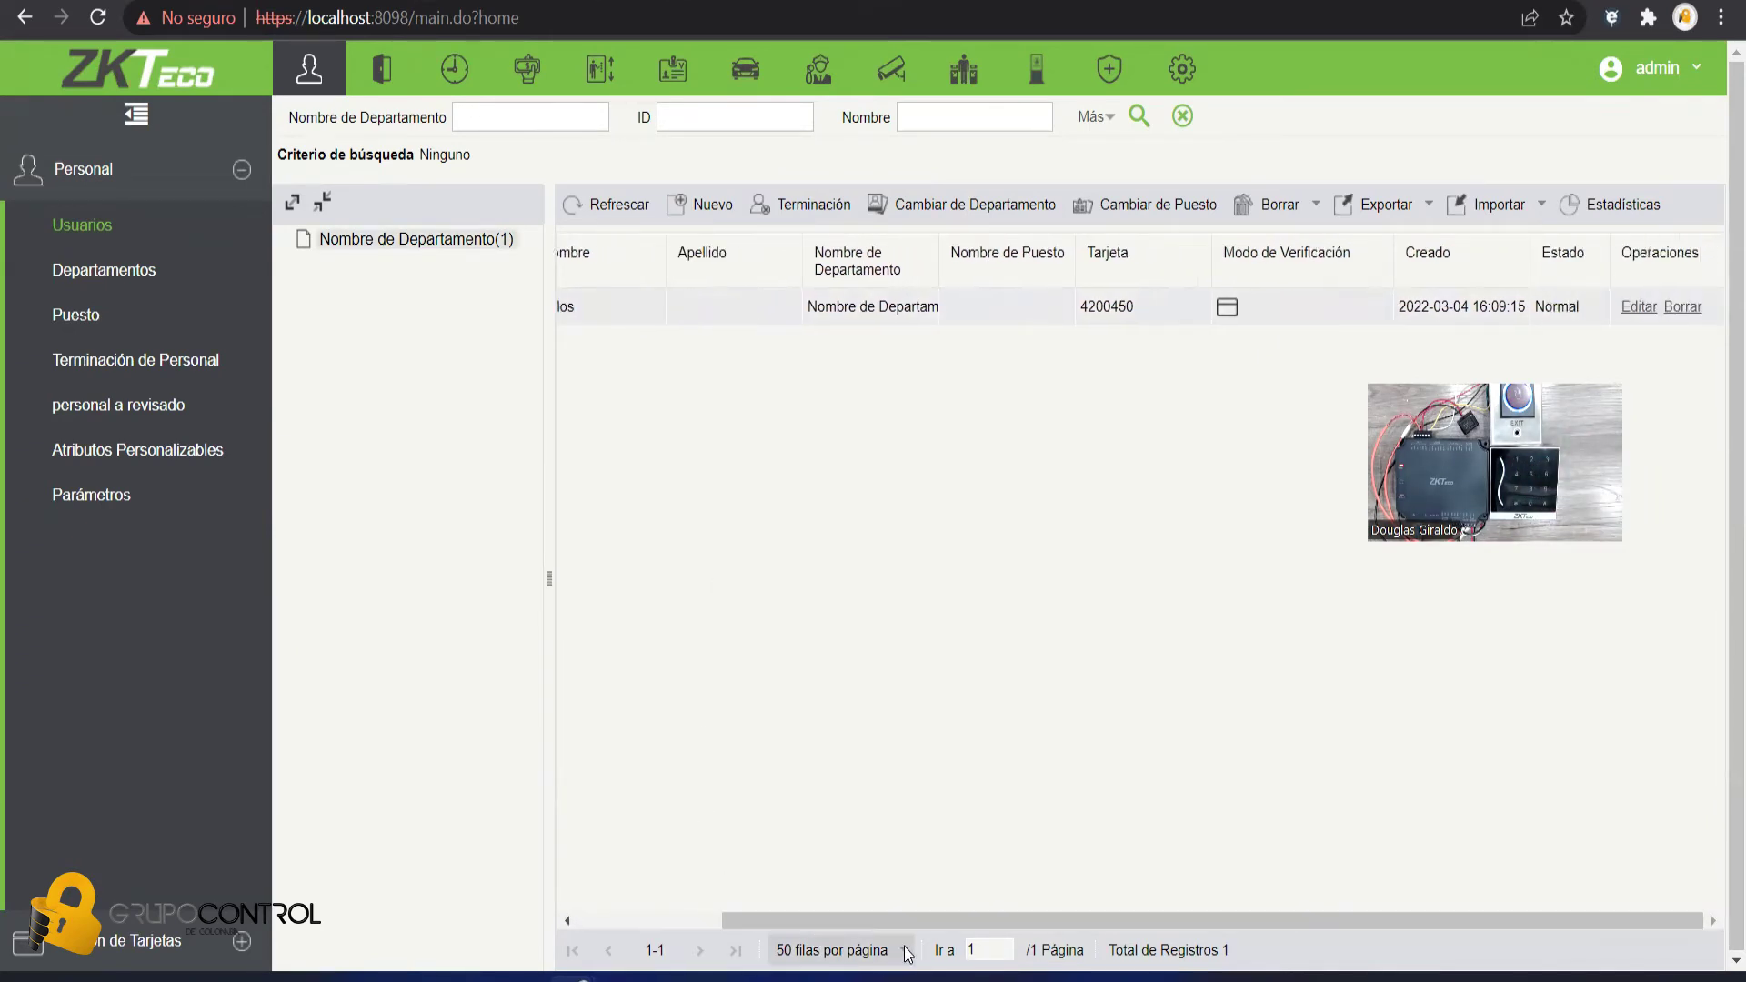
pyautogui.click(1640, 307)
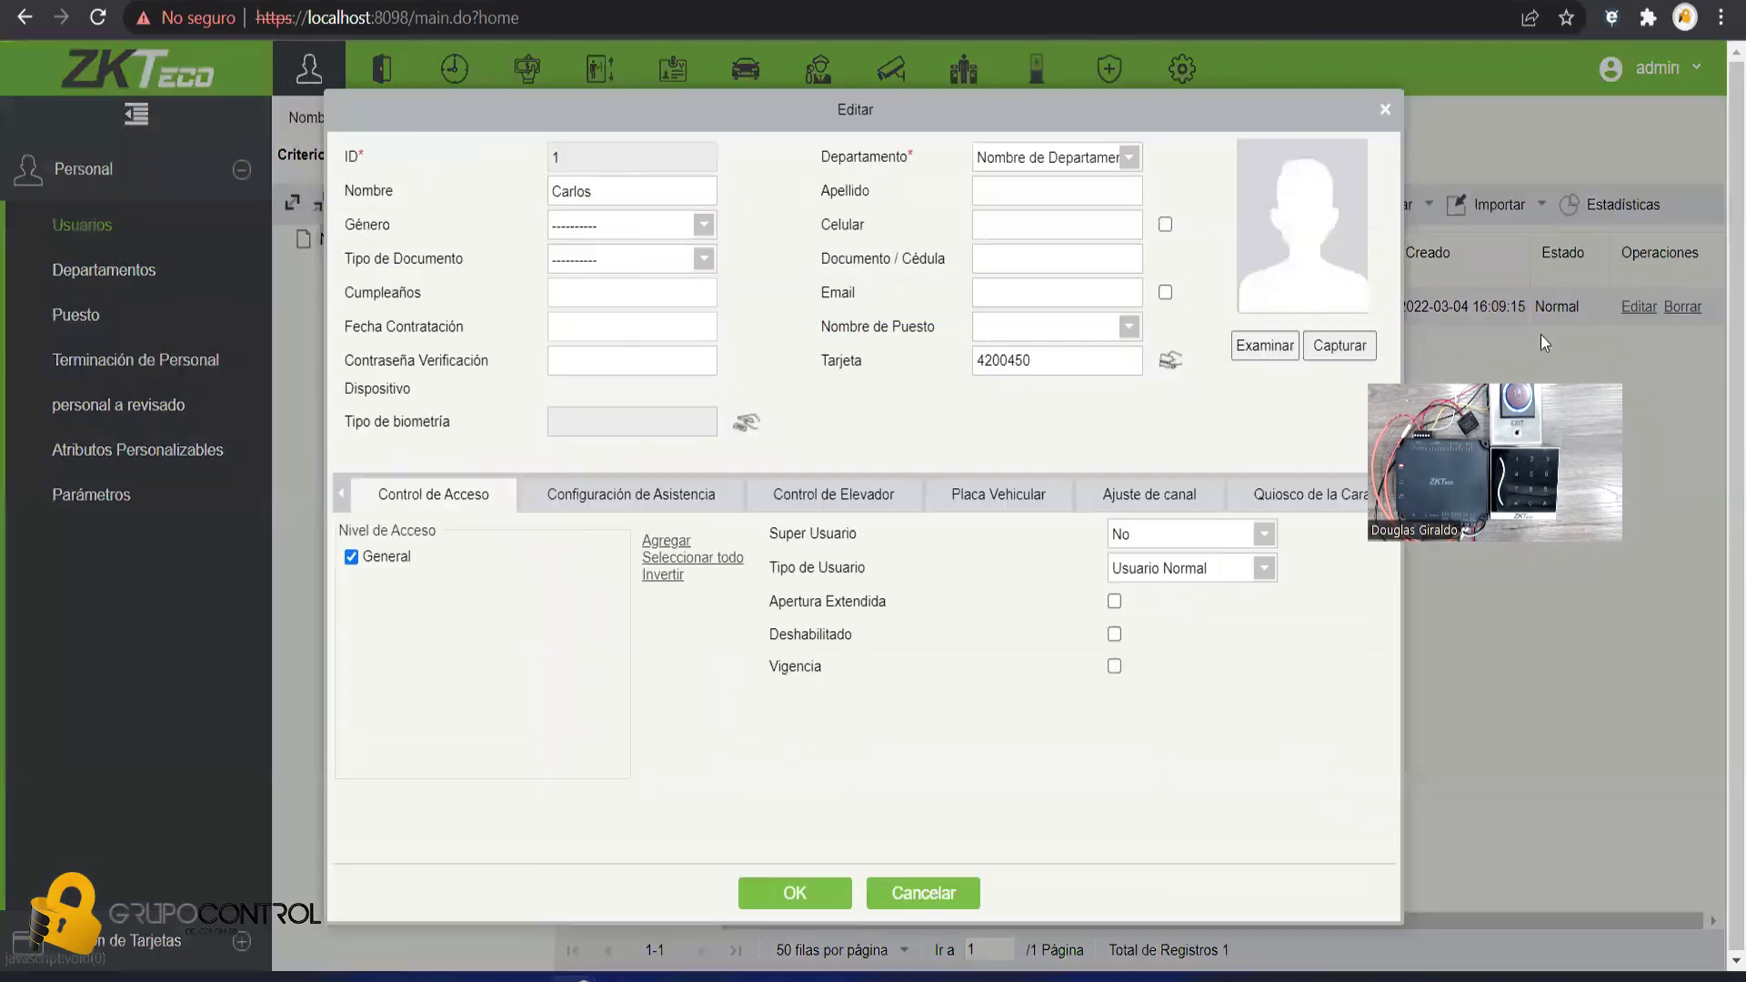
pyautogui.click(557, 361)
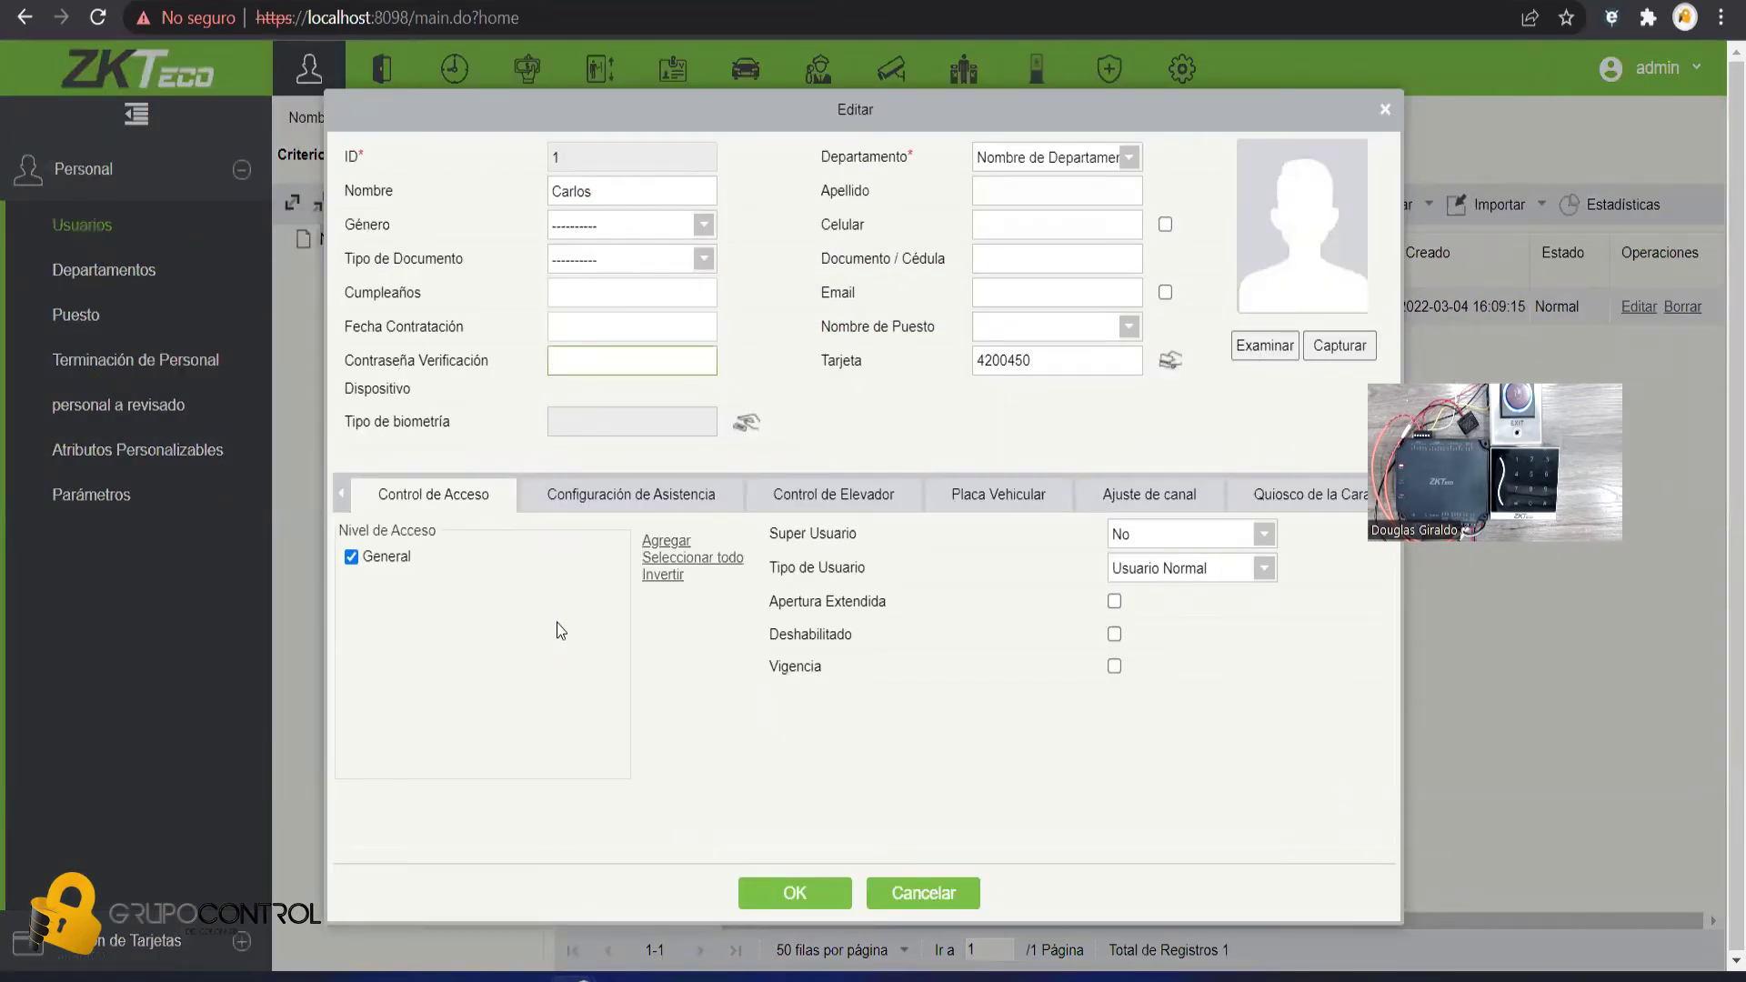
pyautogui.write('1234')
pyautogui.click(795, 893)
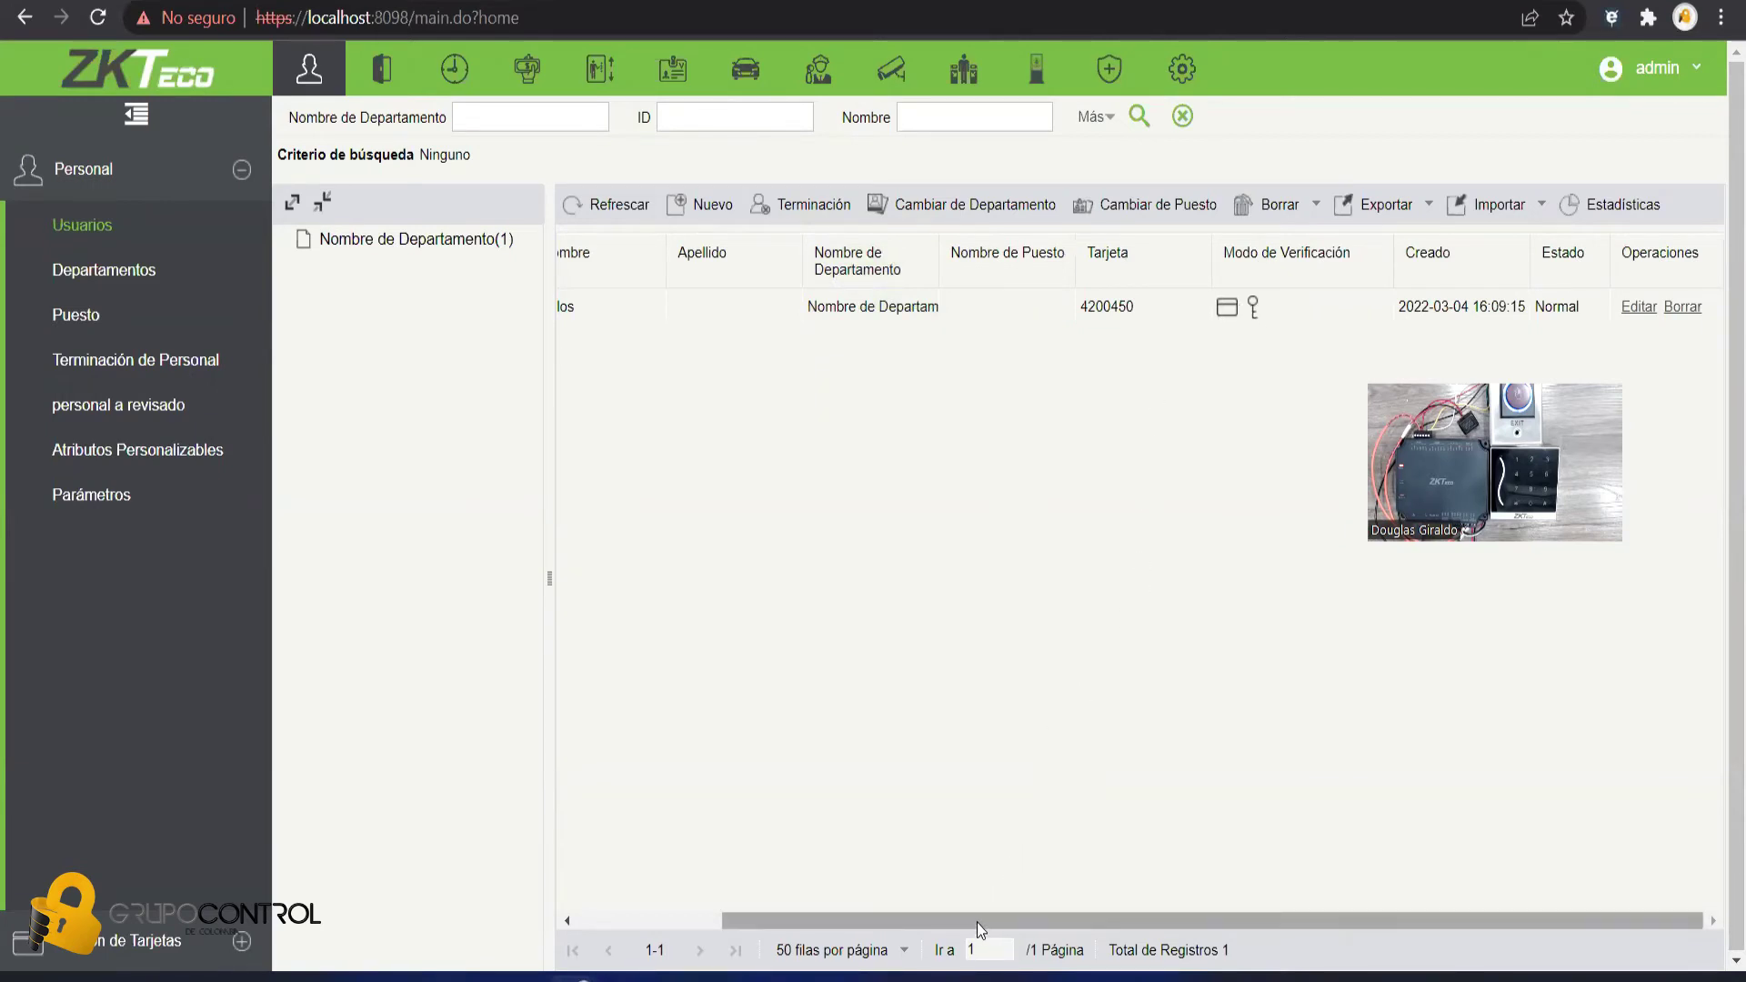
# - Go to the Niveles de Acceso page under Control de Acceso in the access module
pyautogui.moveTo(984, 913); pyautogui.dragTo(819, 920)
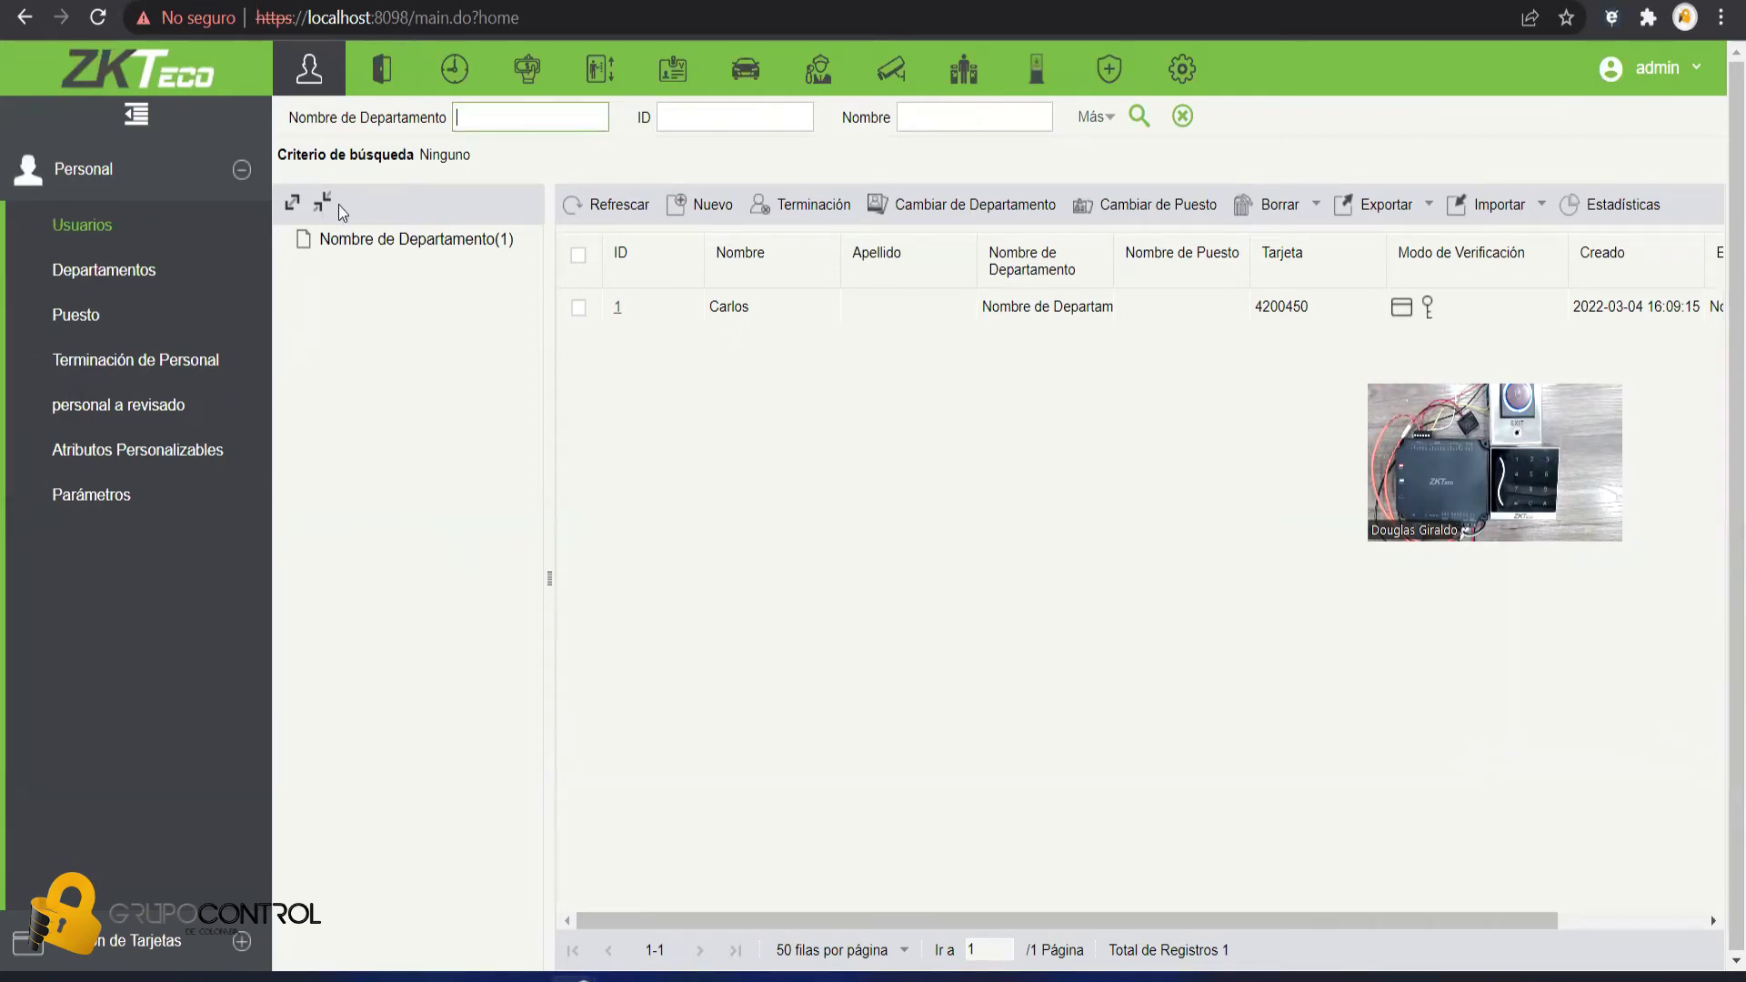
pyautogui.click(380, 86)
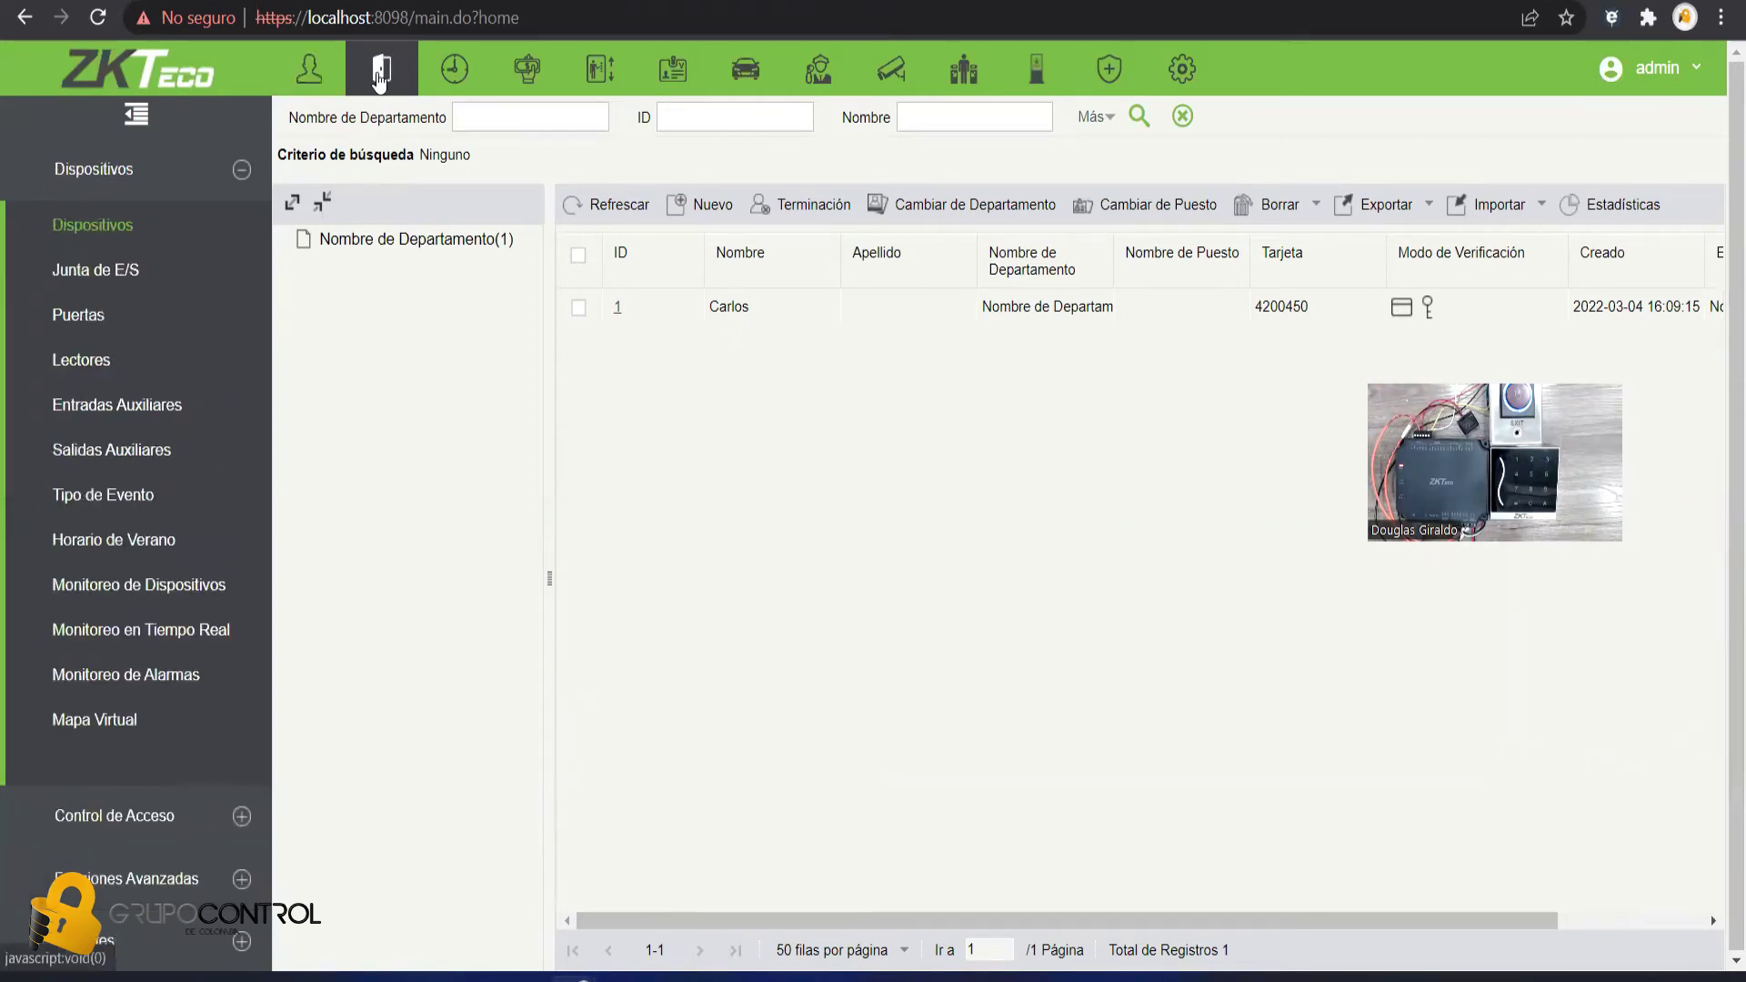
pyautogui.click(241, 169)
pyautogui.click(128, 241)
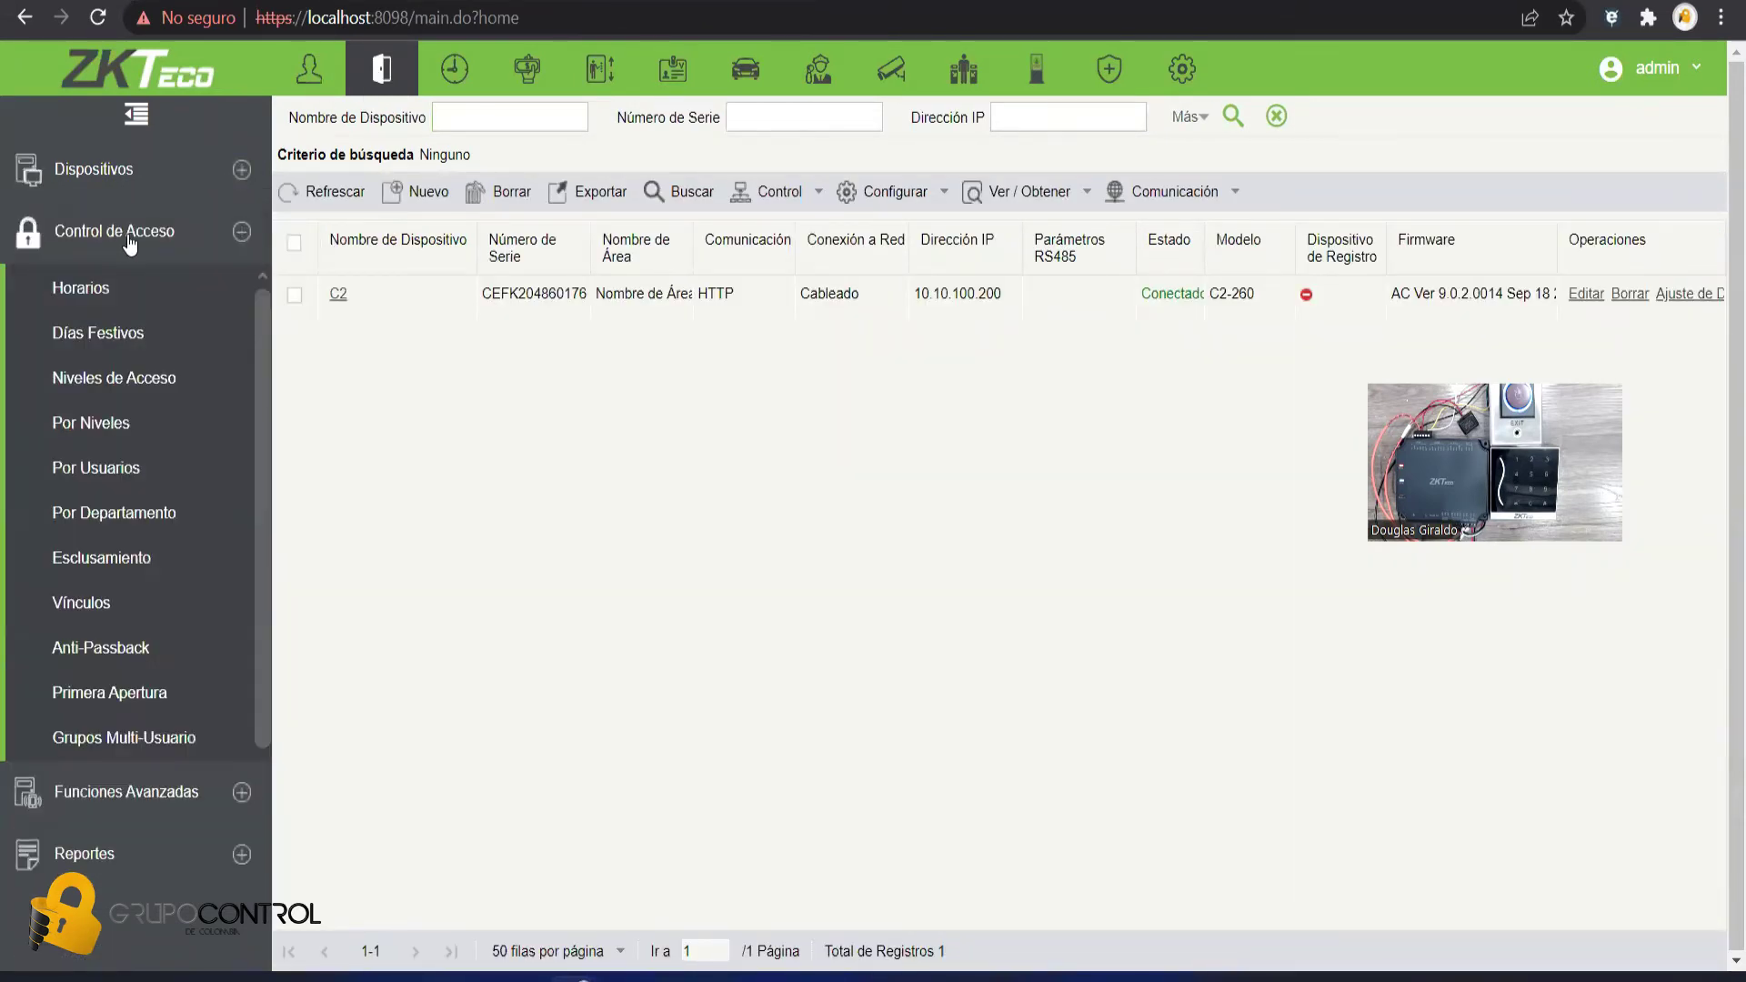
pyautogui.click(118, 382)
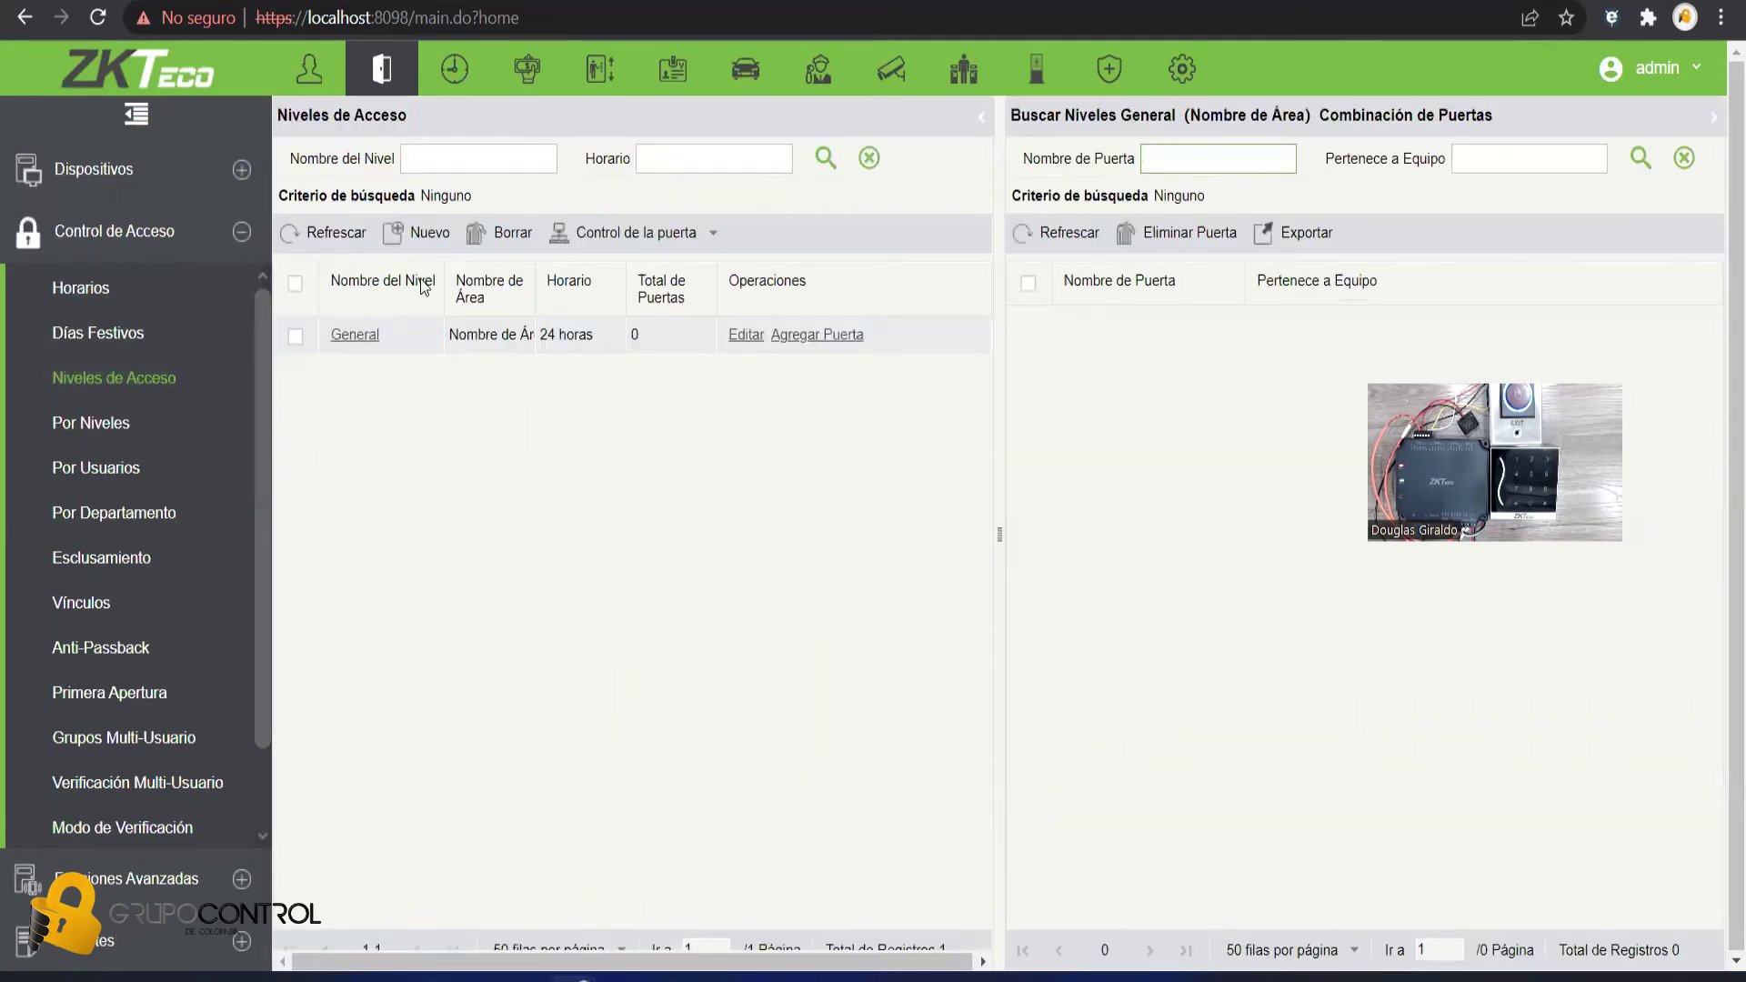
# - Create a new access level named 'Acceso'
pyautogui.click(420, 234)
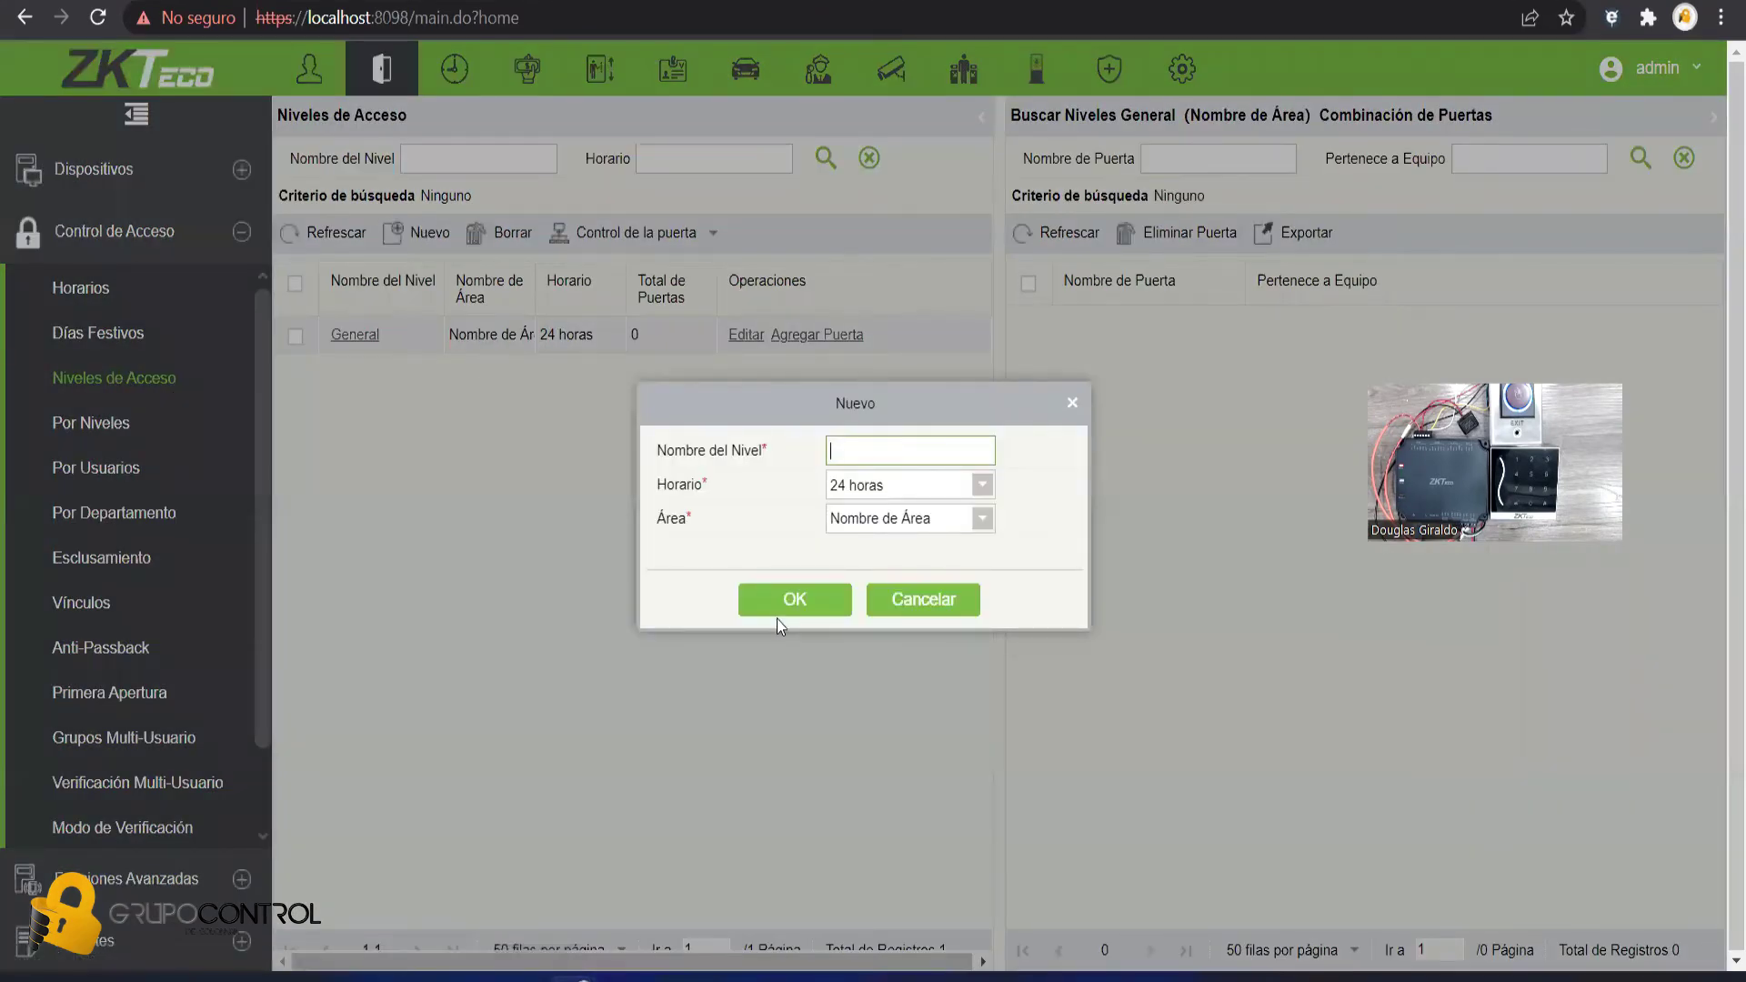
pyautogui.write('Acceso')
pyautogui.click(801, 600)
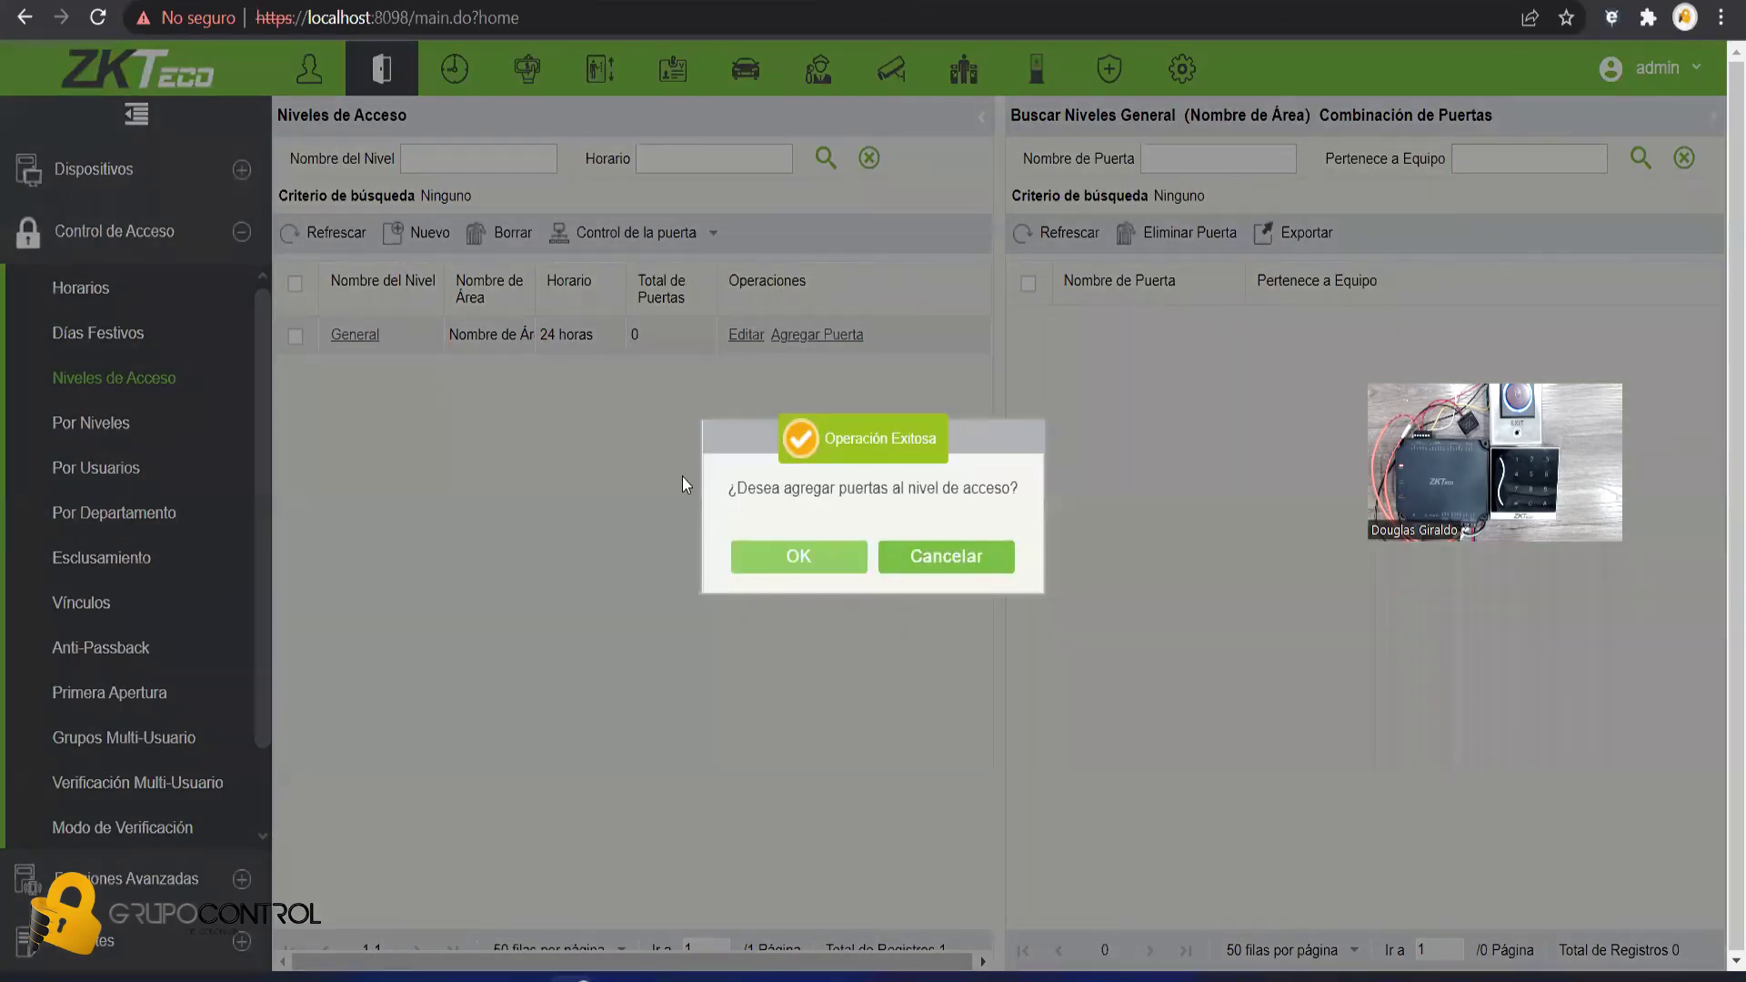
# - Add door C2-1 to the Acceso access level
pyautogui.click(815, 558)
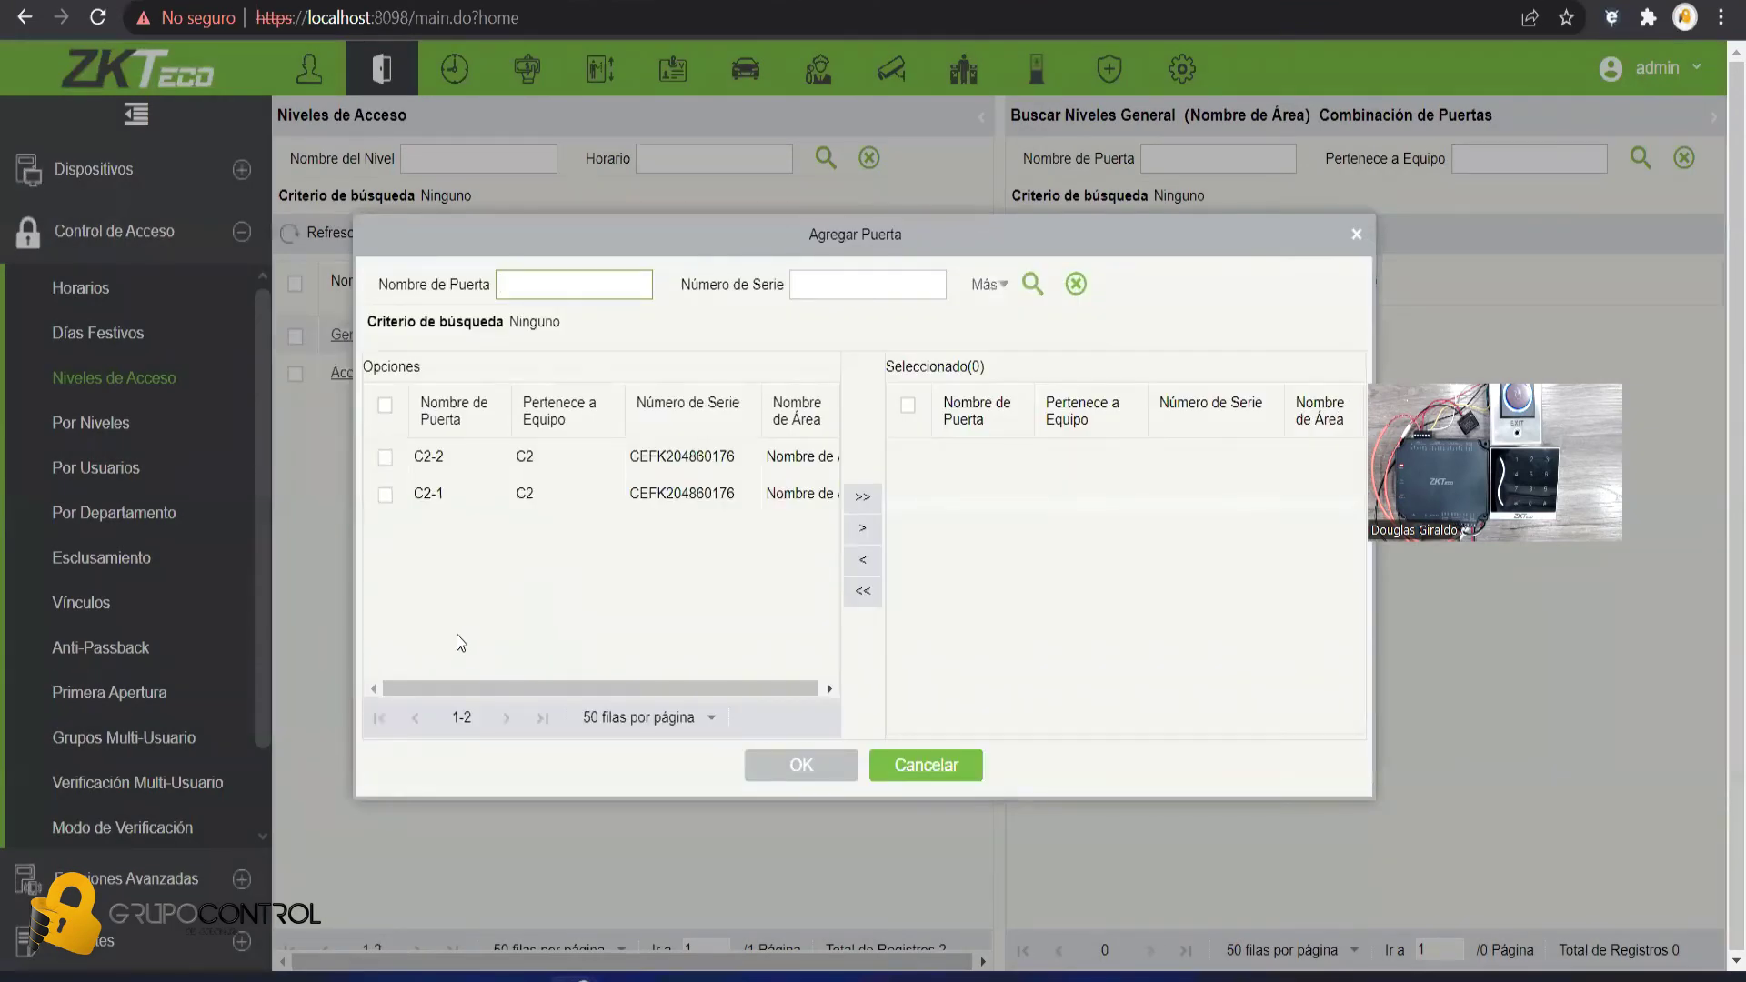
pyautogui.write('Acceso')
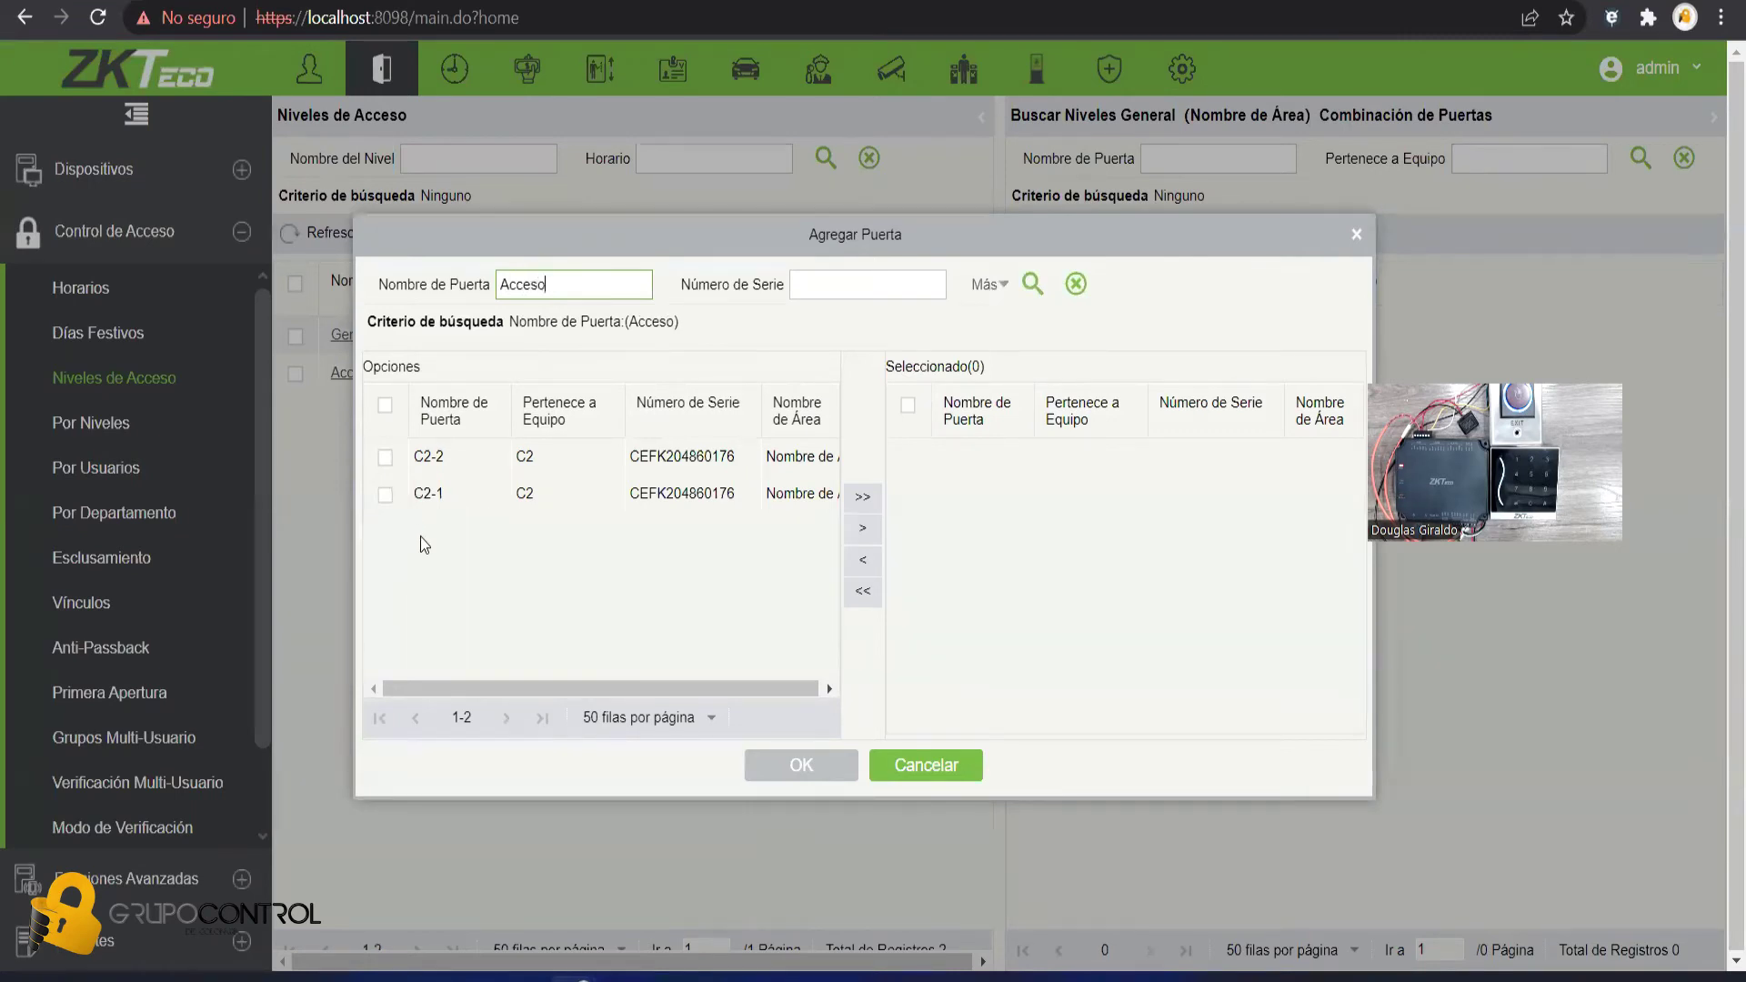
pyautogui.click(386, 495)
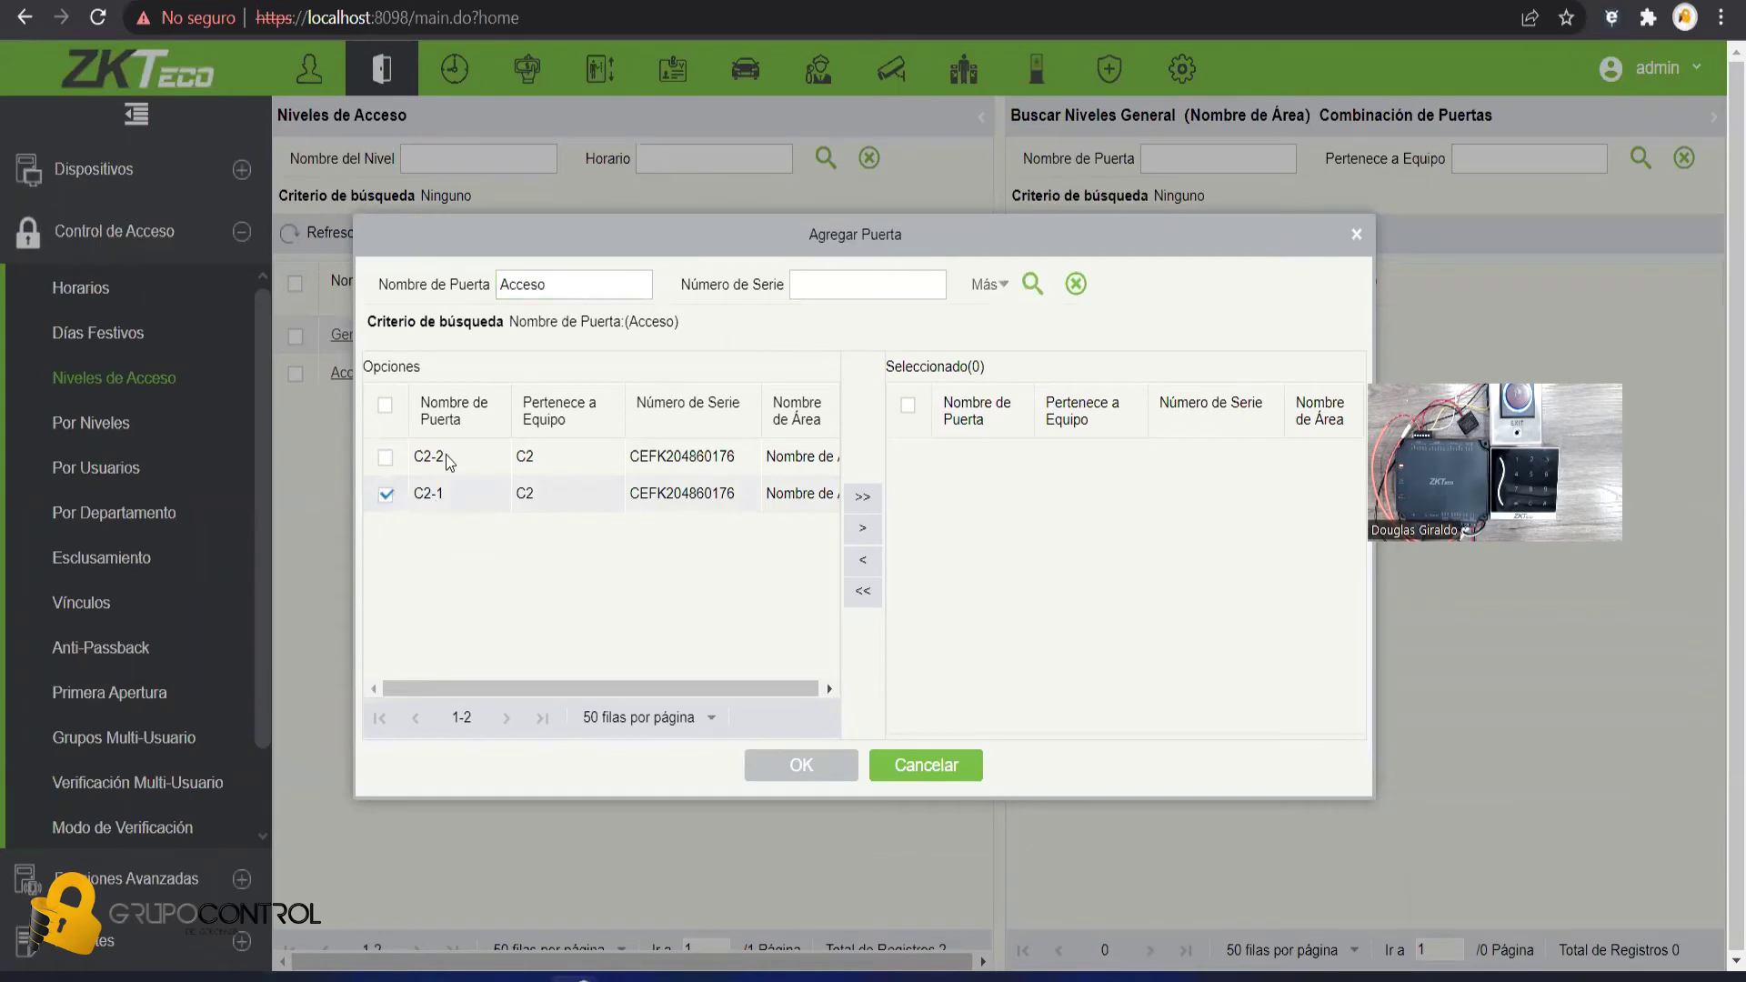
pyautogui.click(863, 529)
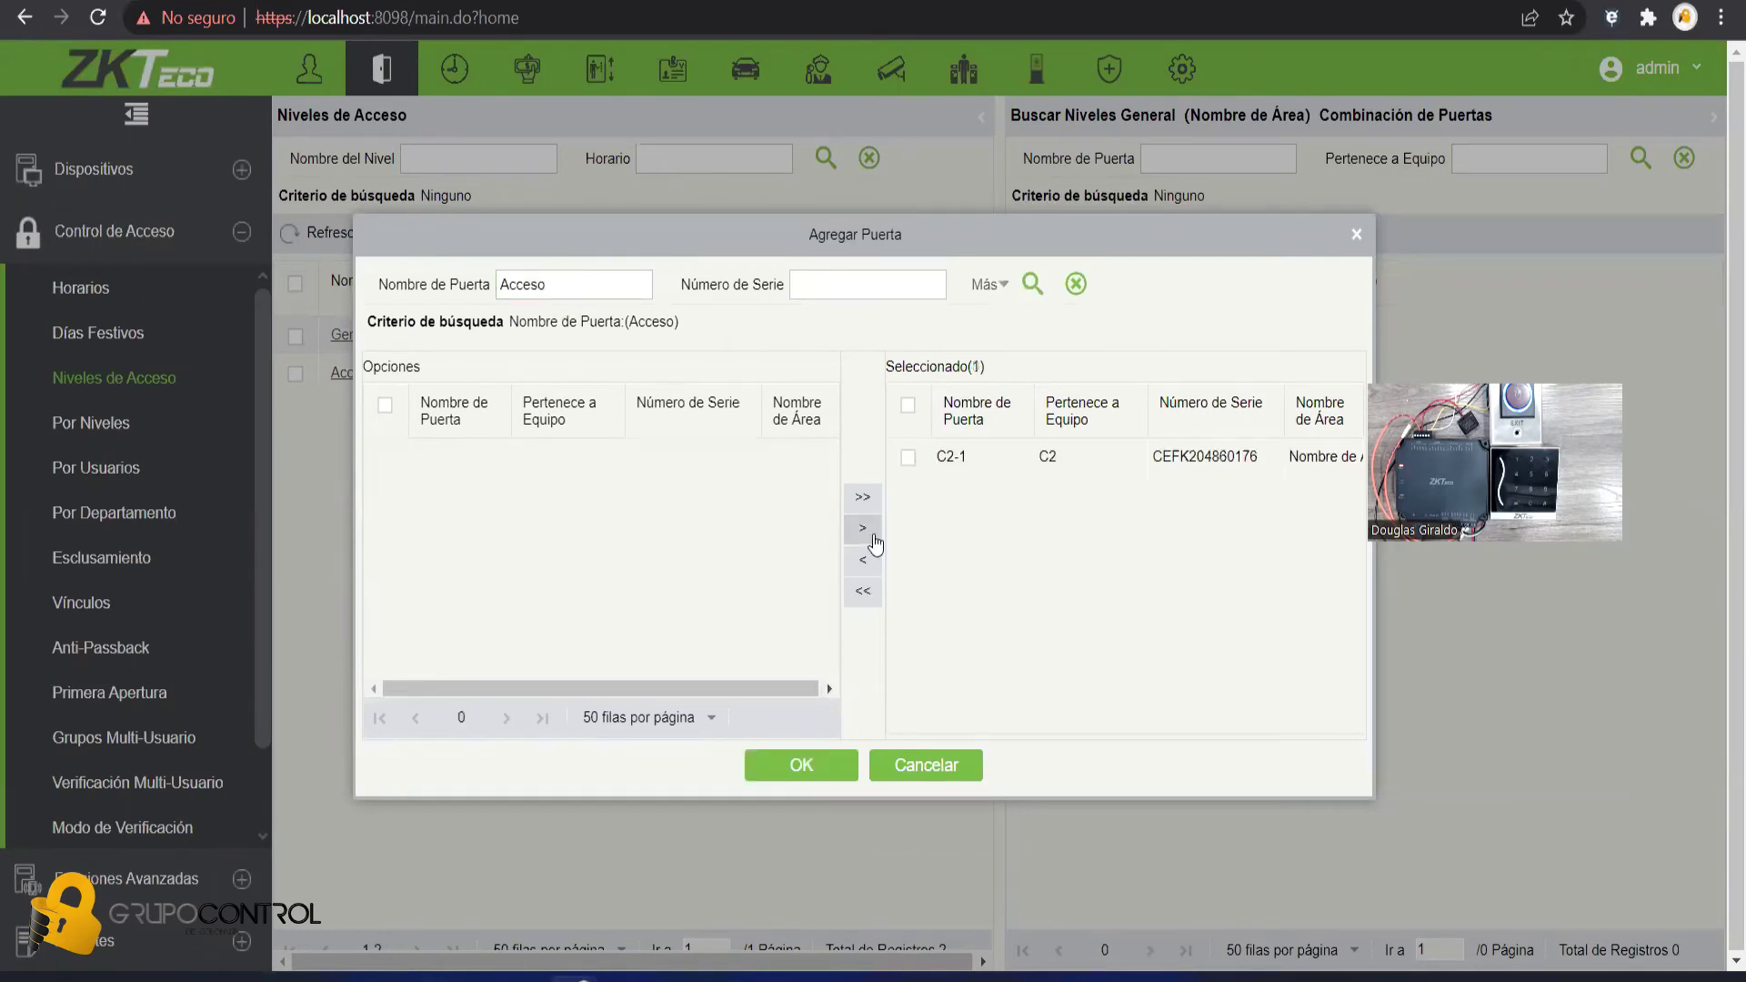
pyautogui.click(799, 766)
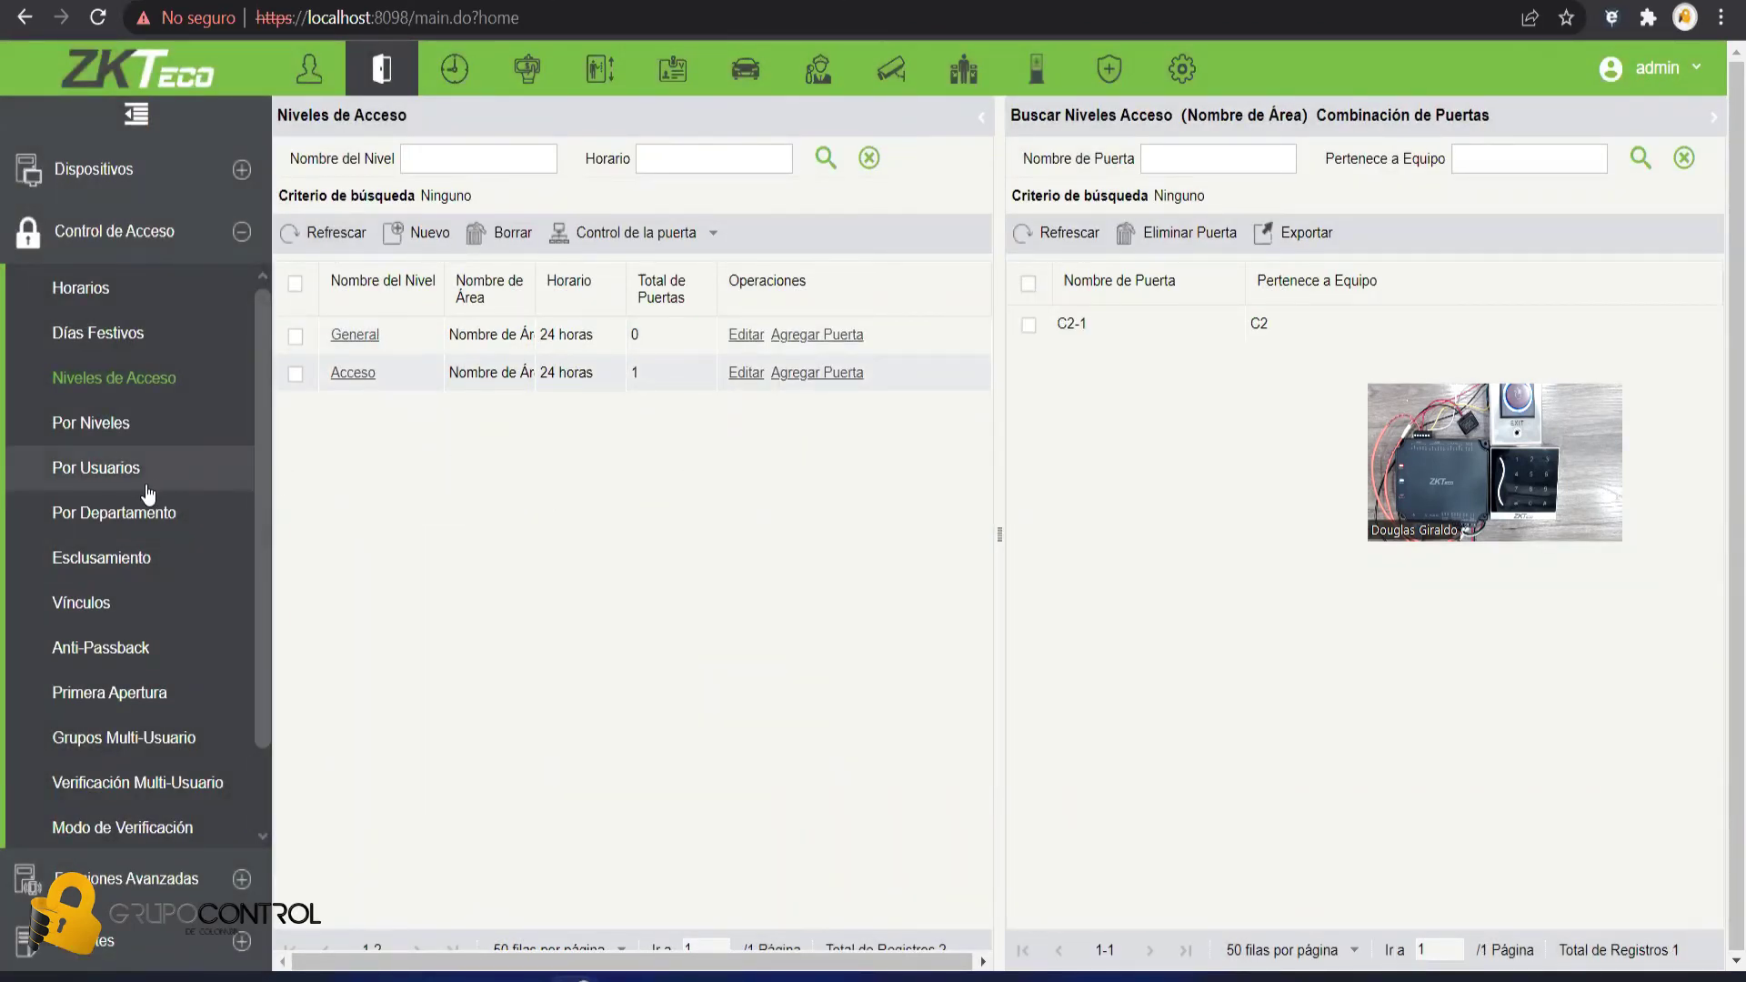
# - In Por Usuarios, assign the 'Acceso' level to the user's row
pyautogui.click(114, 475)
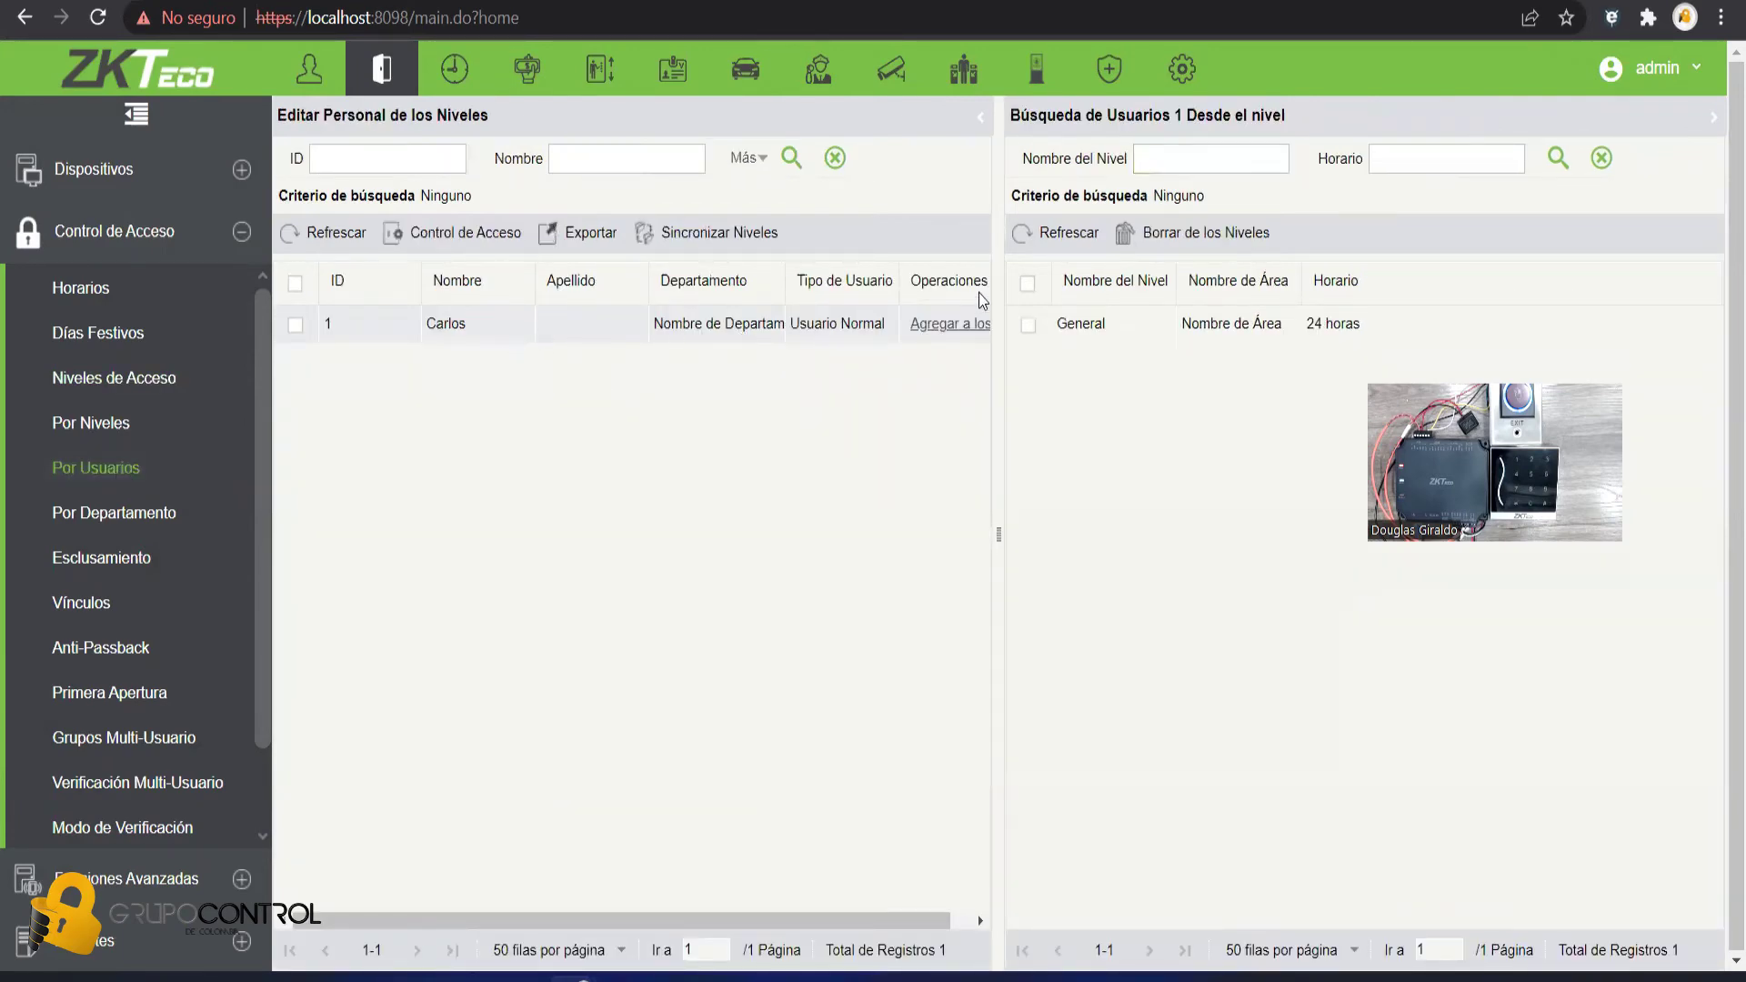
pyautogui.click(936, 326)
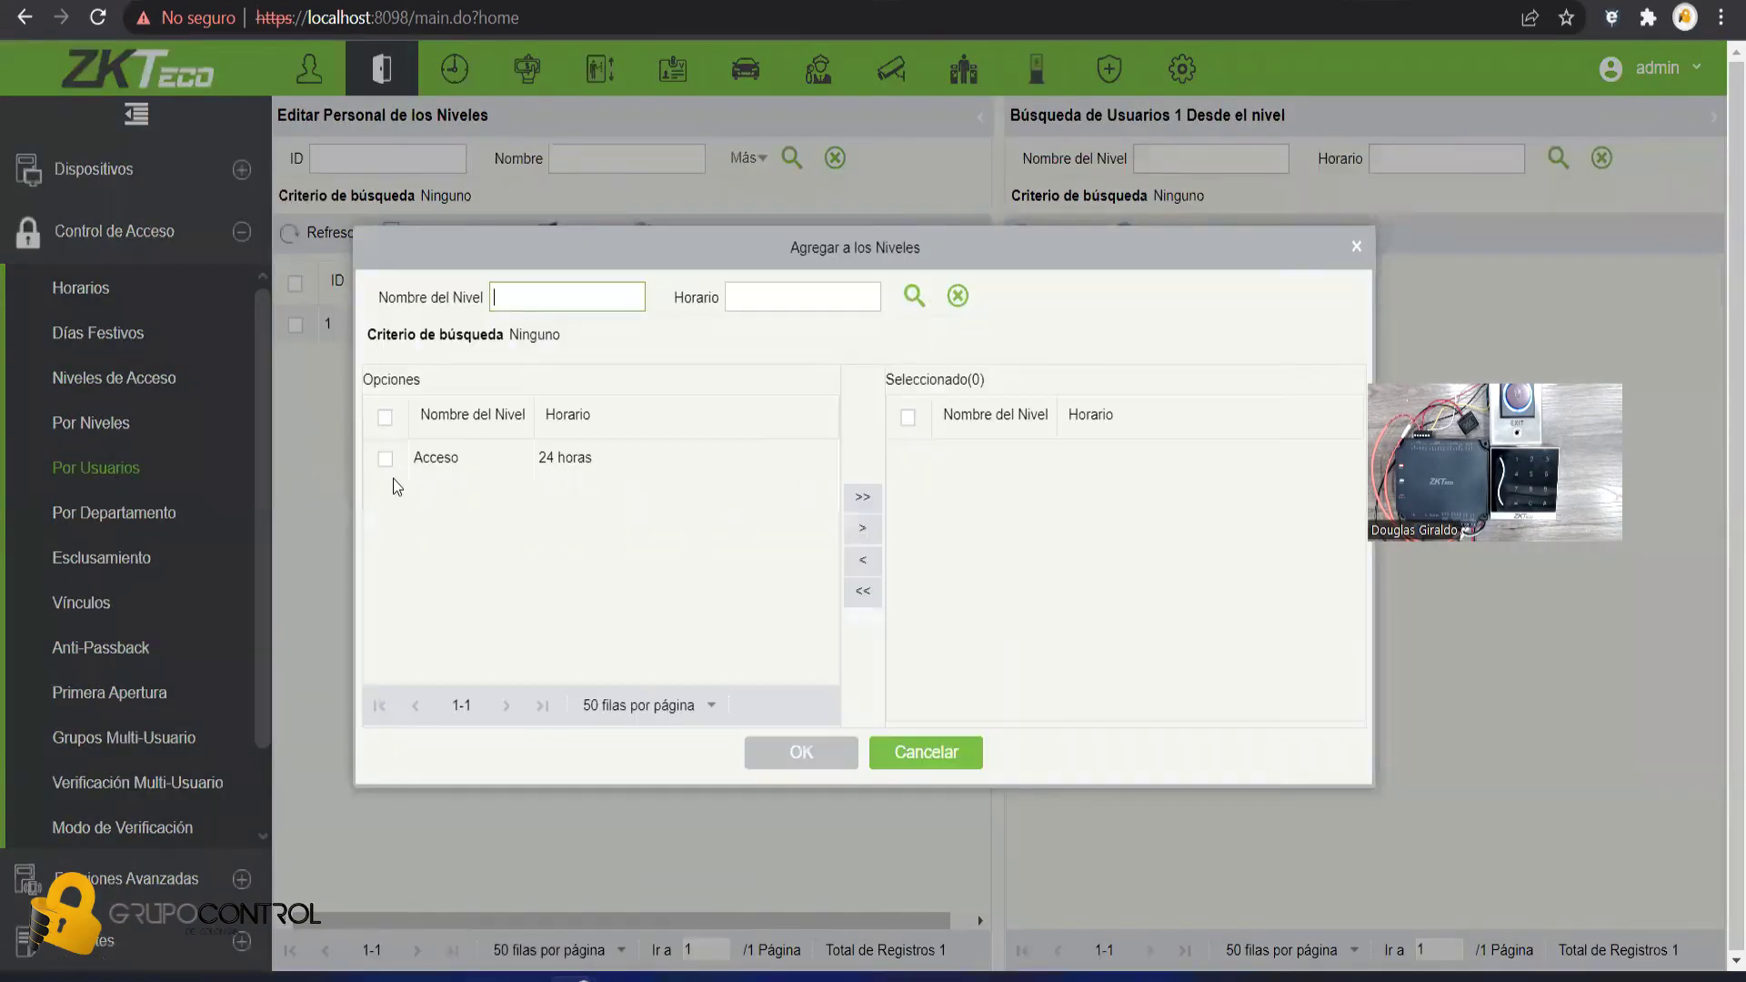
pyautogui.click(386, 458)
pyautogui.click(540, 299)
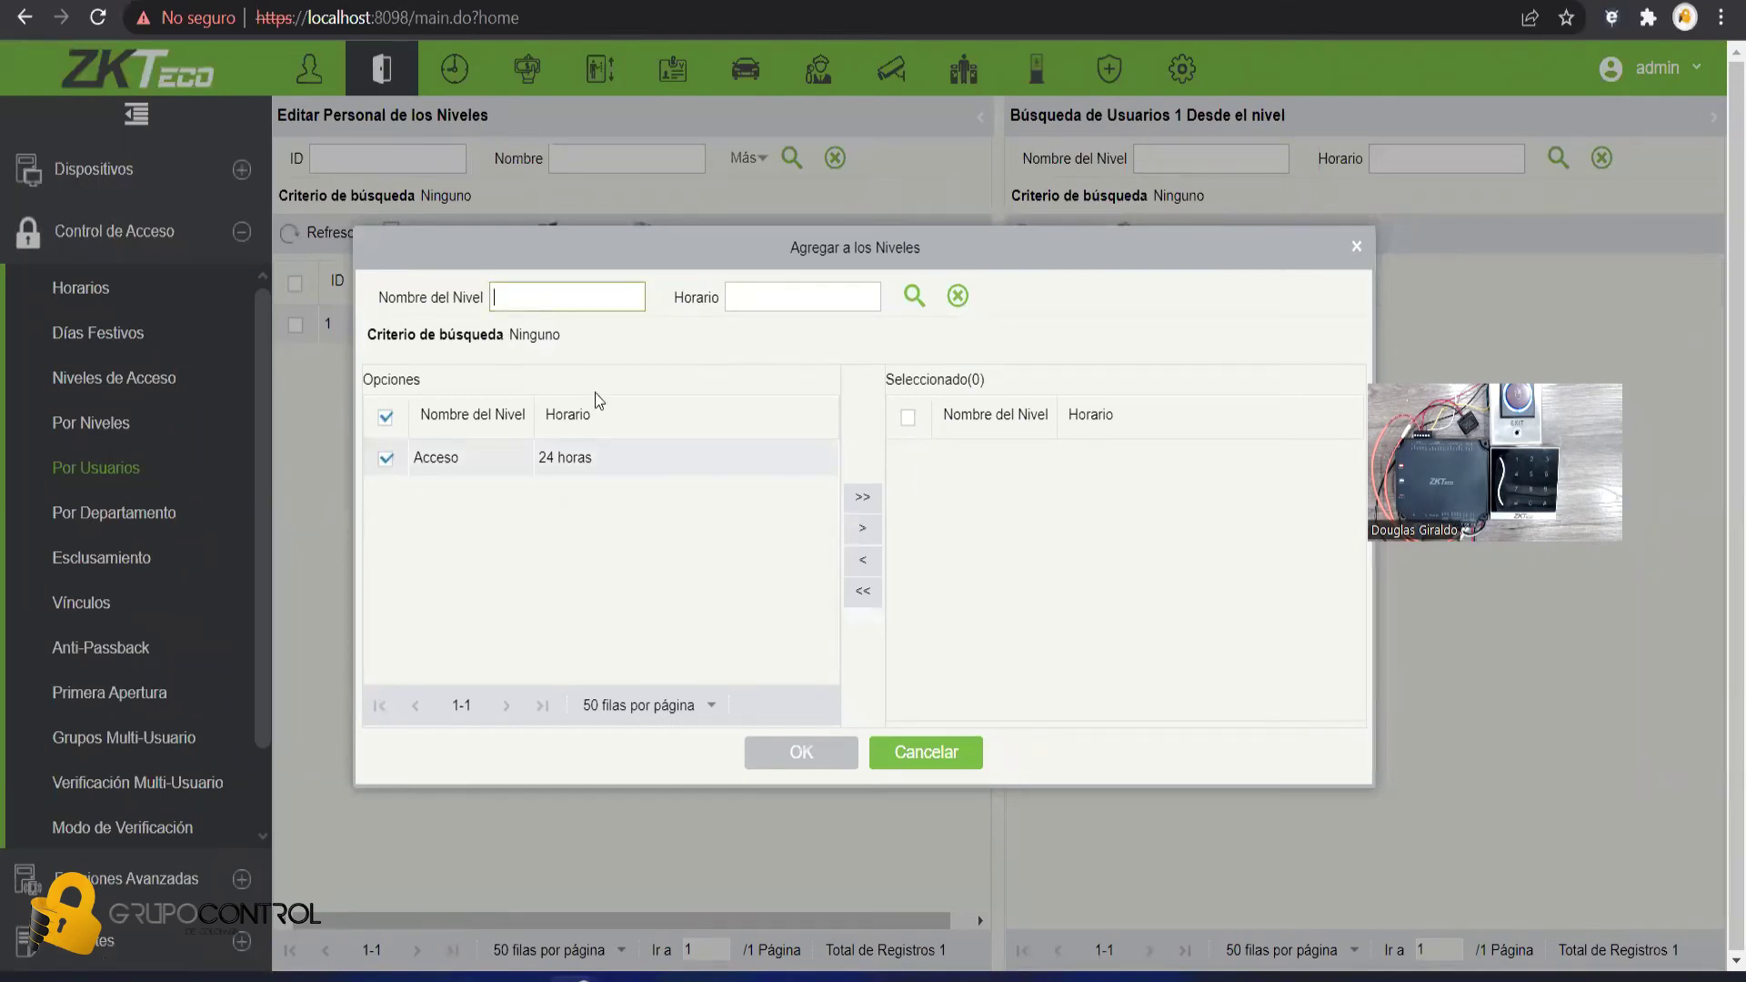
pyautogui.write('Acceso')
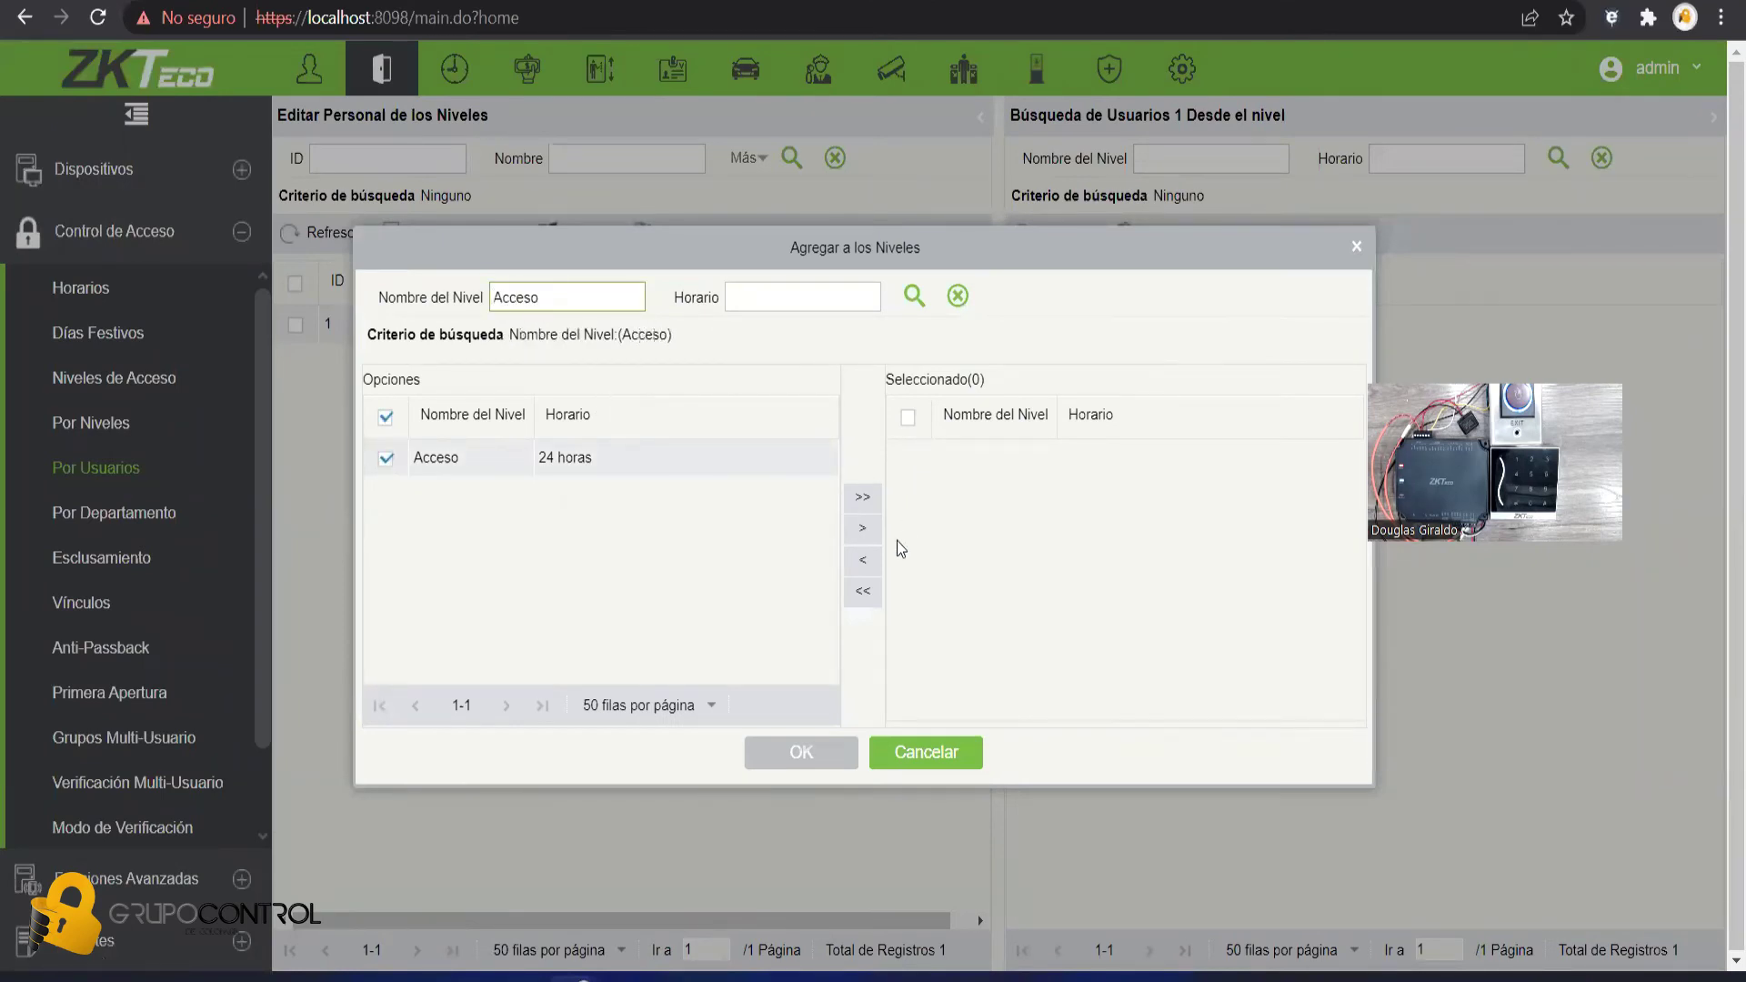
pyautogui.click(862, 531)
pyautogui.click(792, 776)
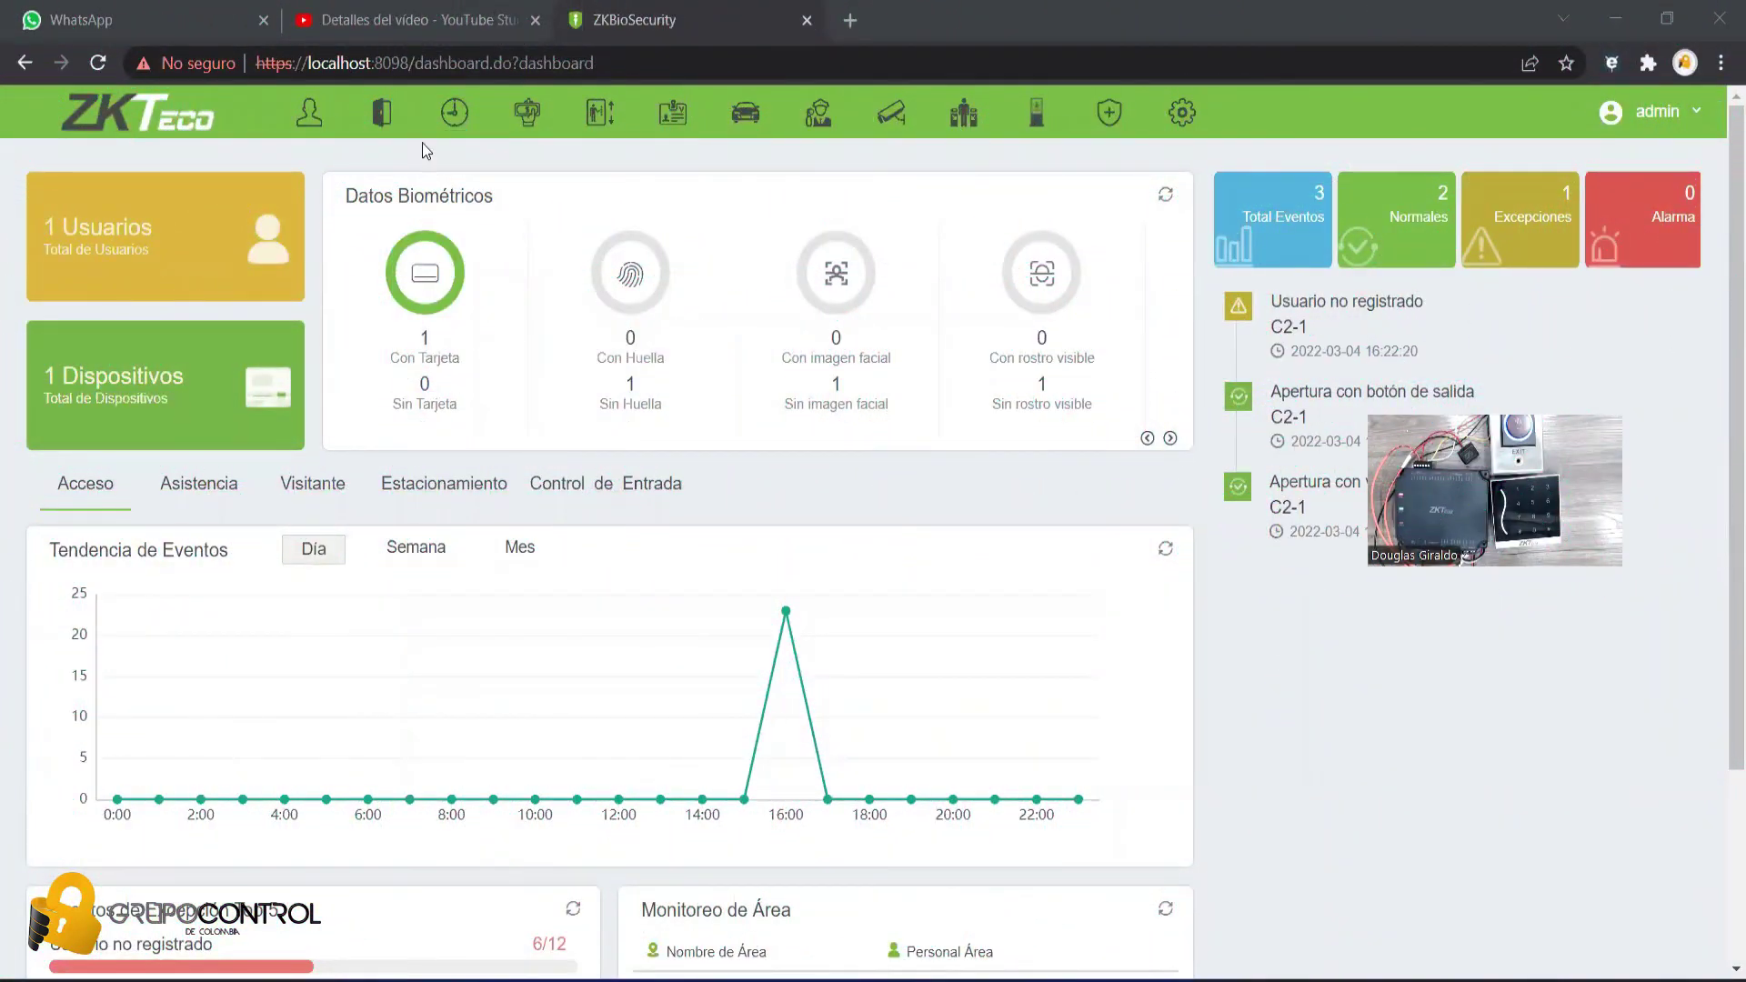
# - Open the Puertas list under Dispositivos and edit door C2-1
pyautogui.click(382, 113)
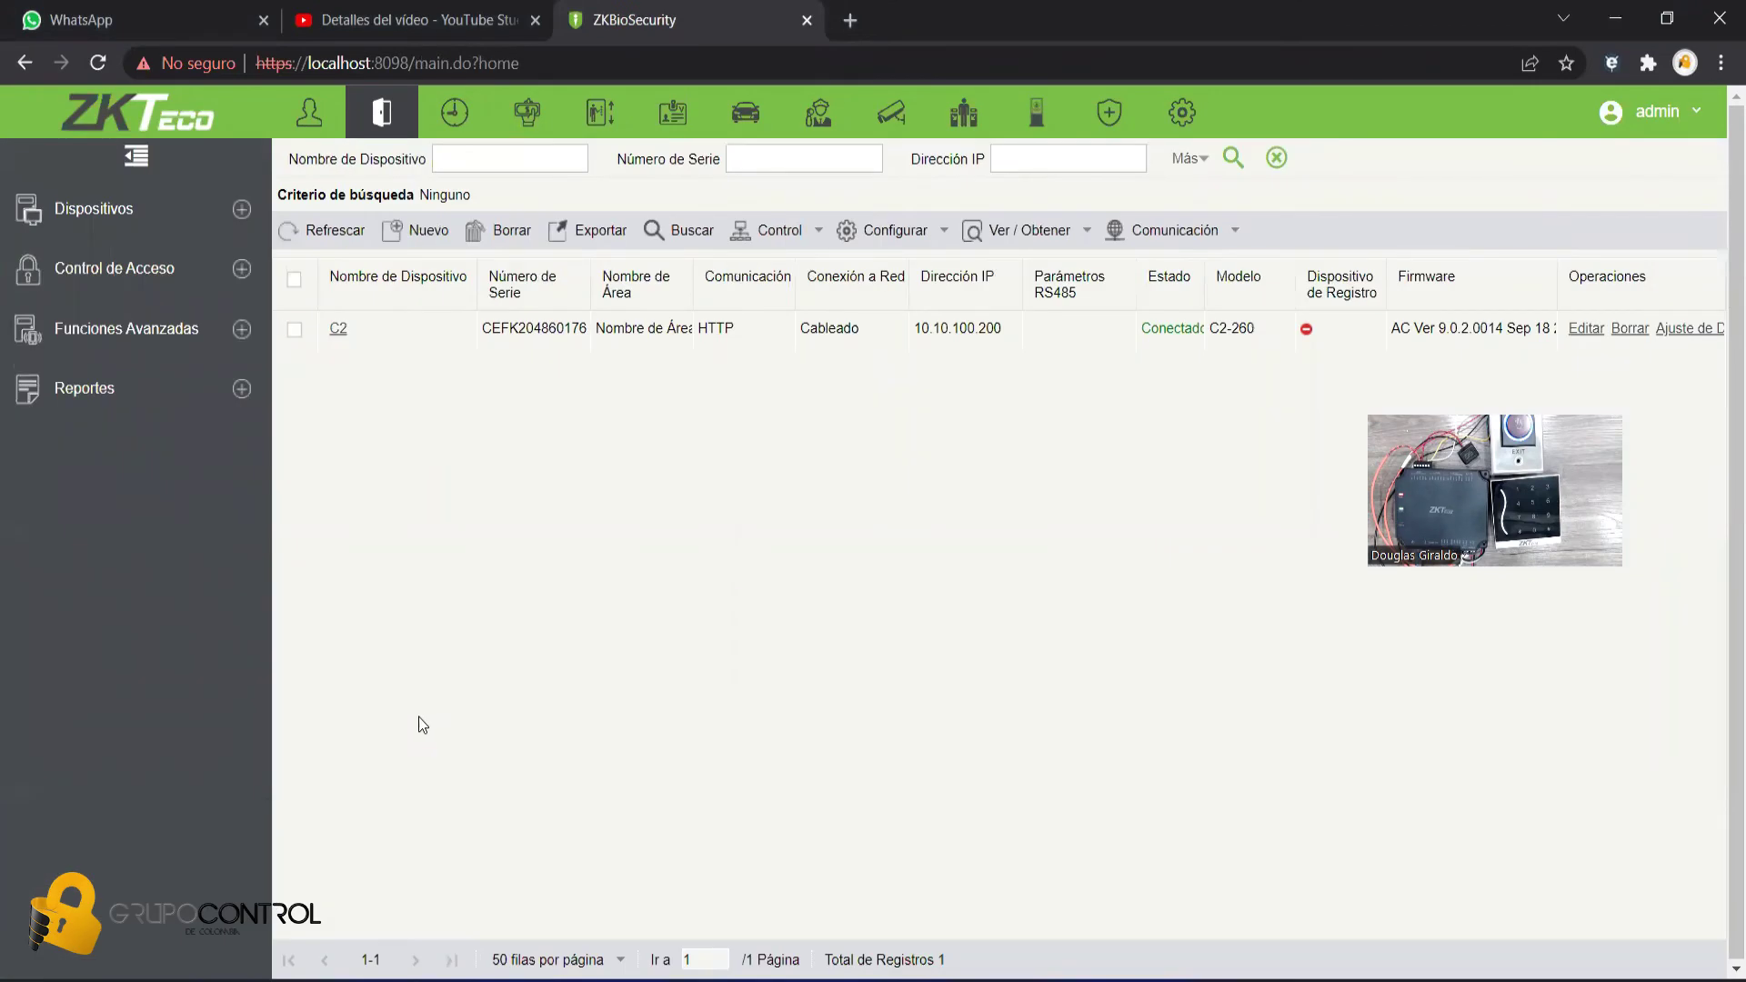
pyautogui.click(82, 211)
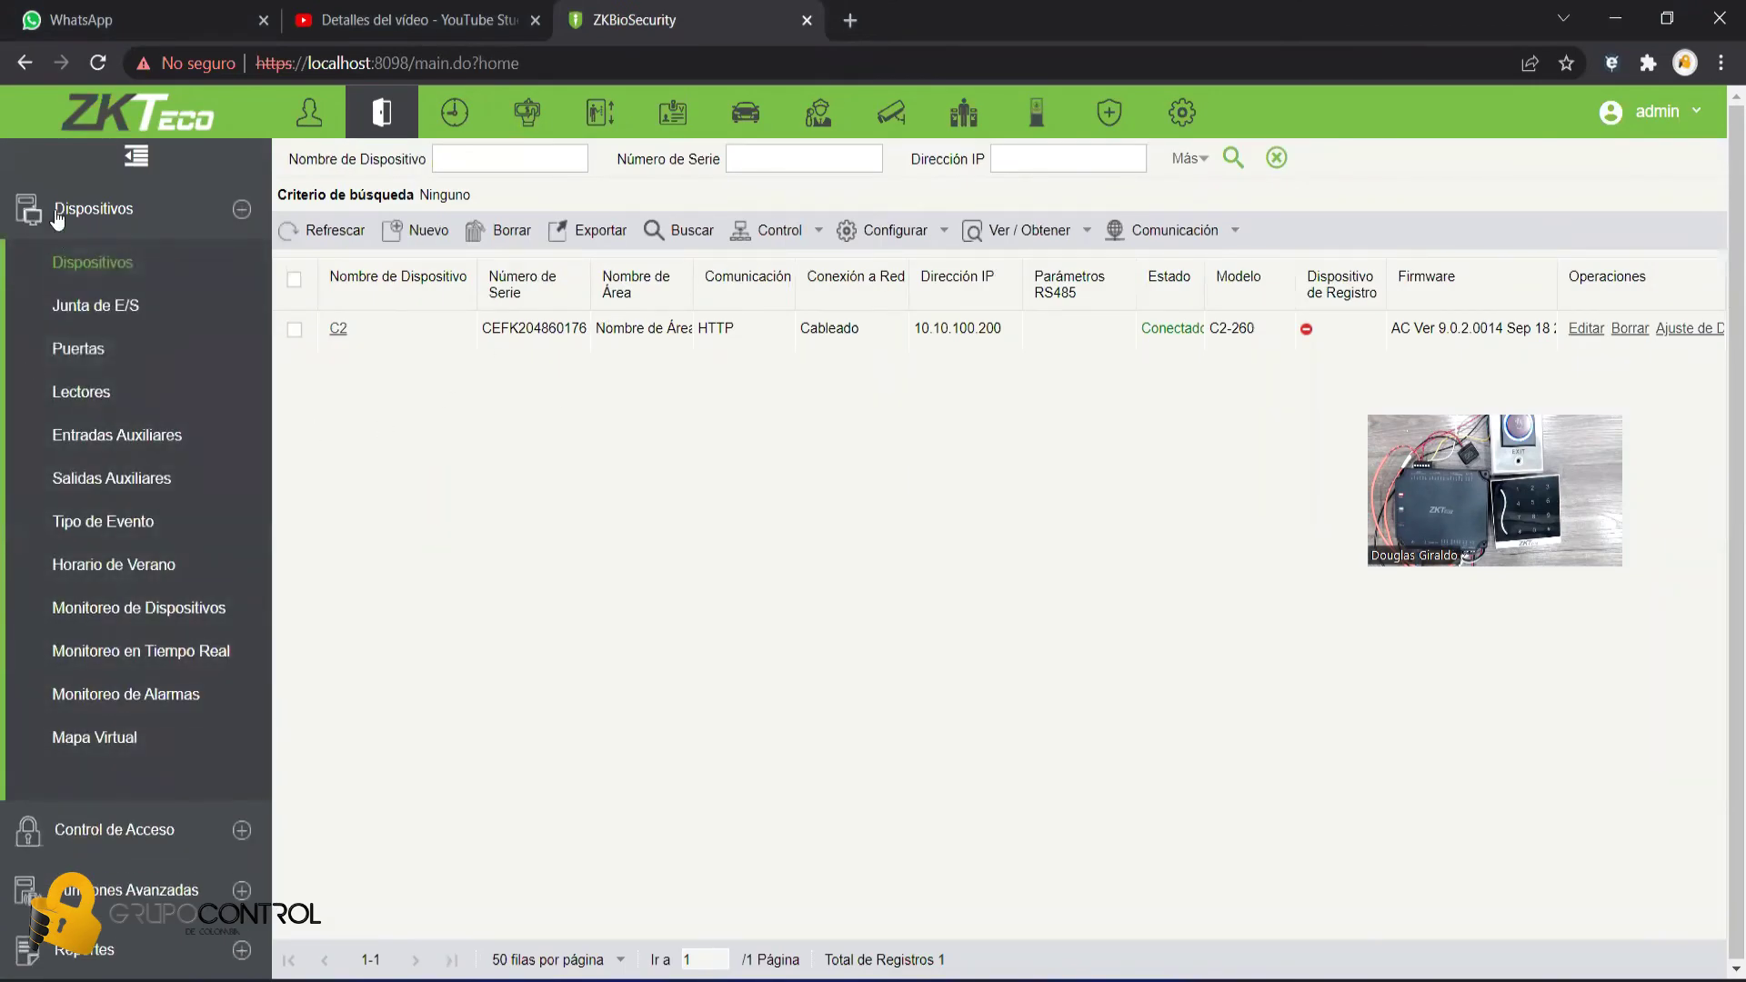
pyautogui.click(78, 349)
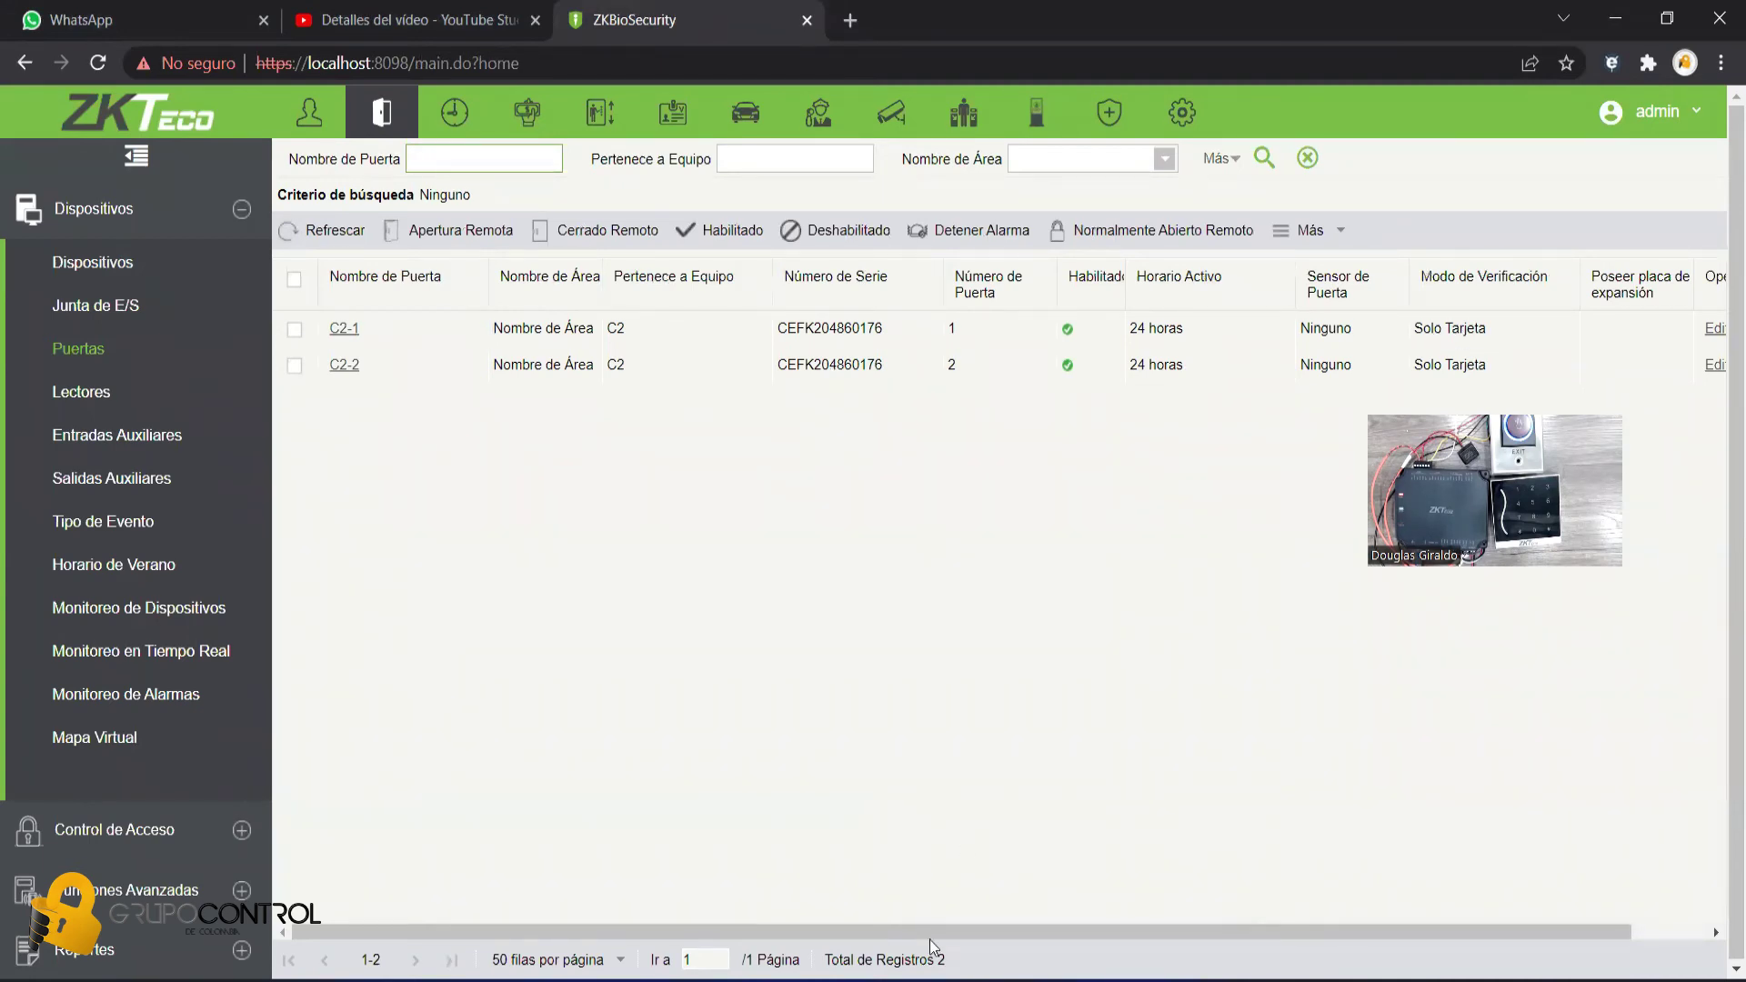
pyautogui.moveTo(933, 933); pyautogui.dragTo(1007, 932)
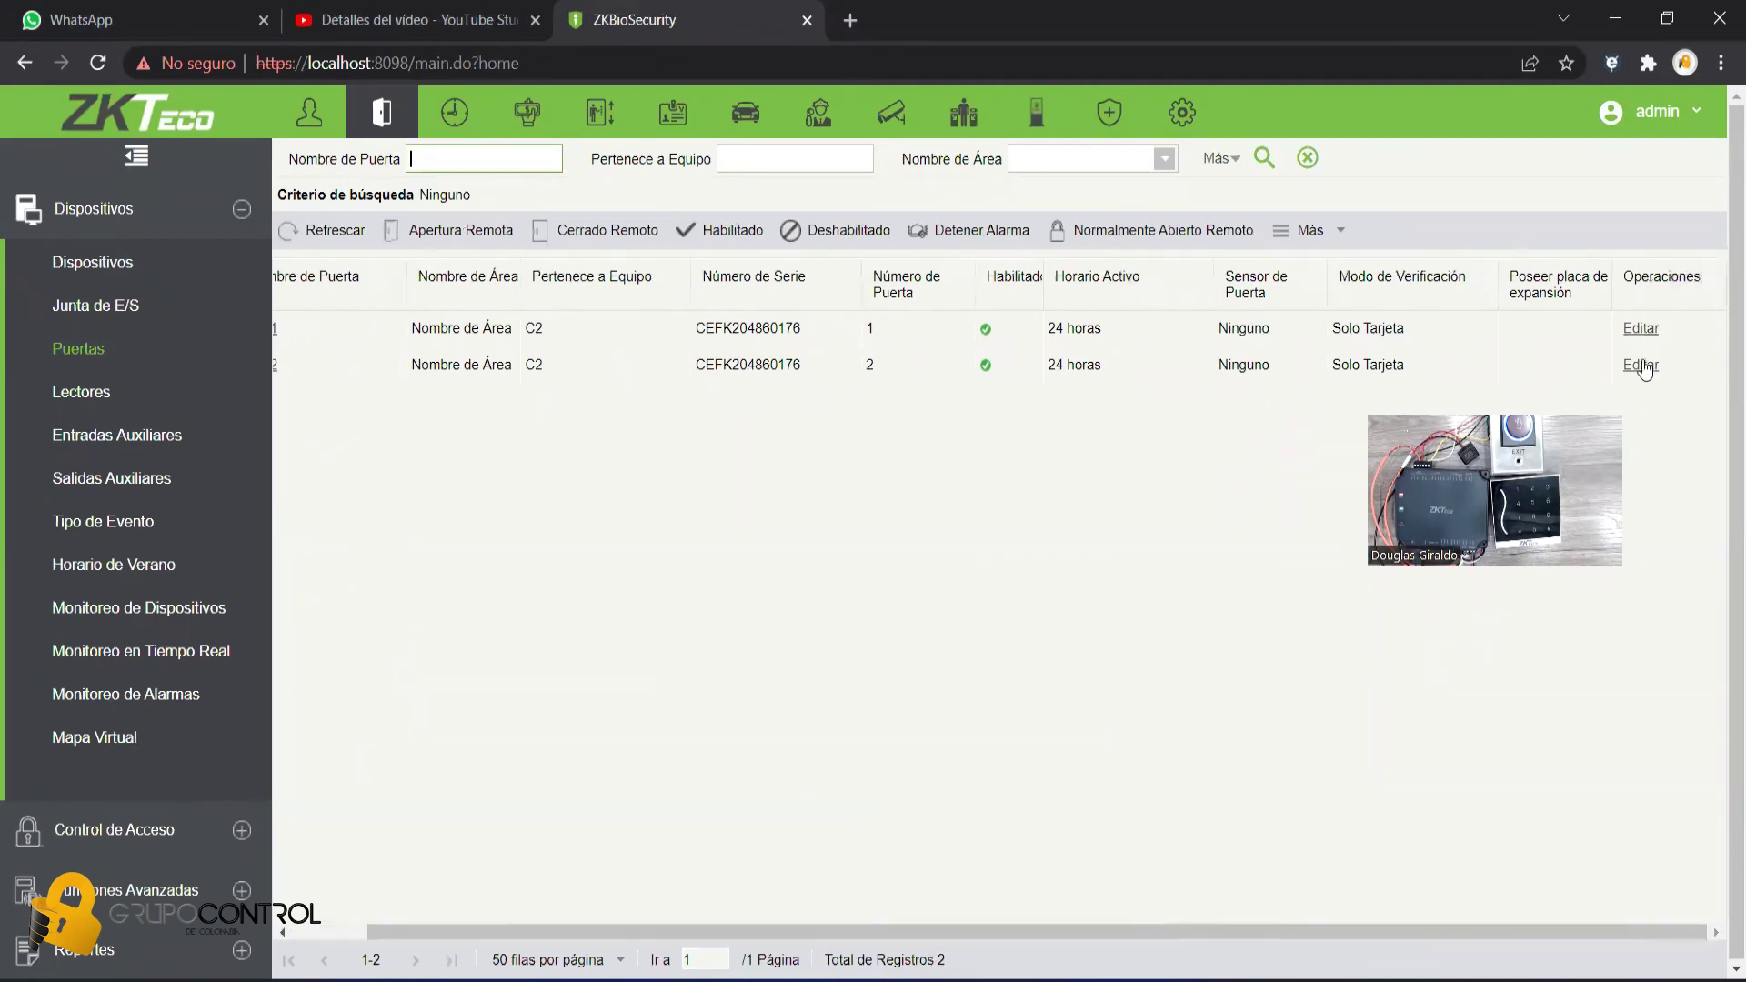
pyautogui.click(1641, 329)
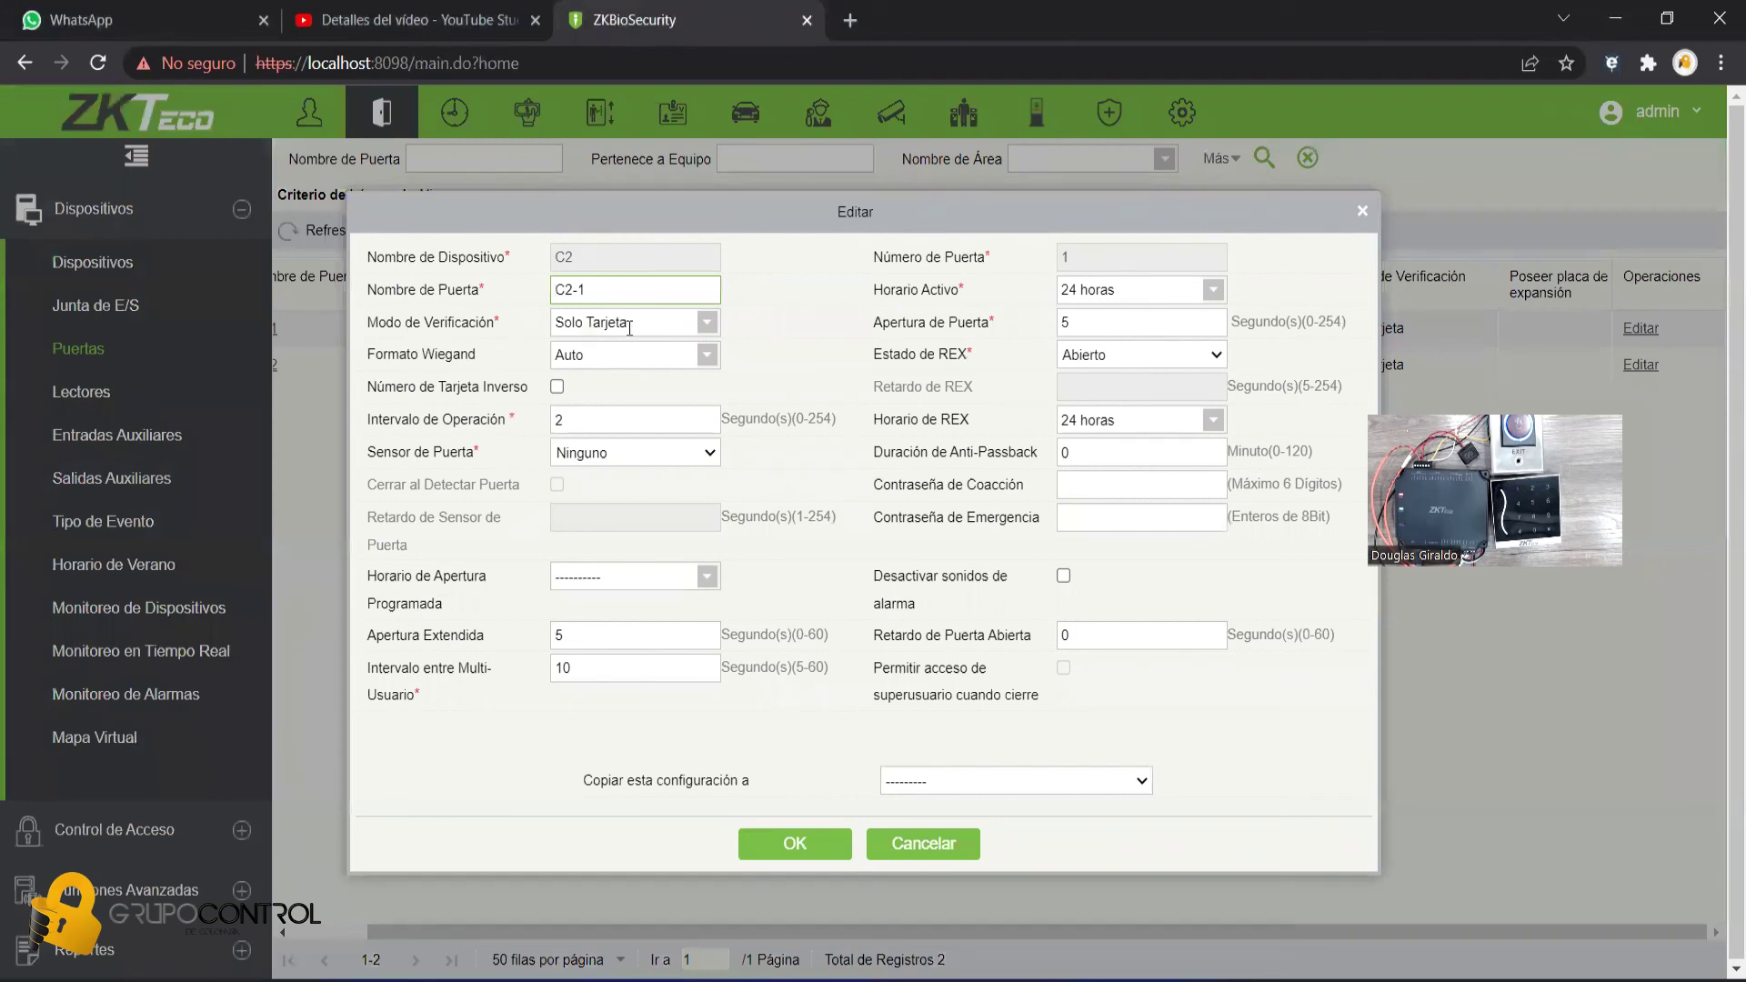
# - Set door C2-1's verification mode to Tarjeta/Contraseña, copy to no other doors, and save
pyautogui.click(708, 325)
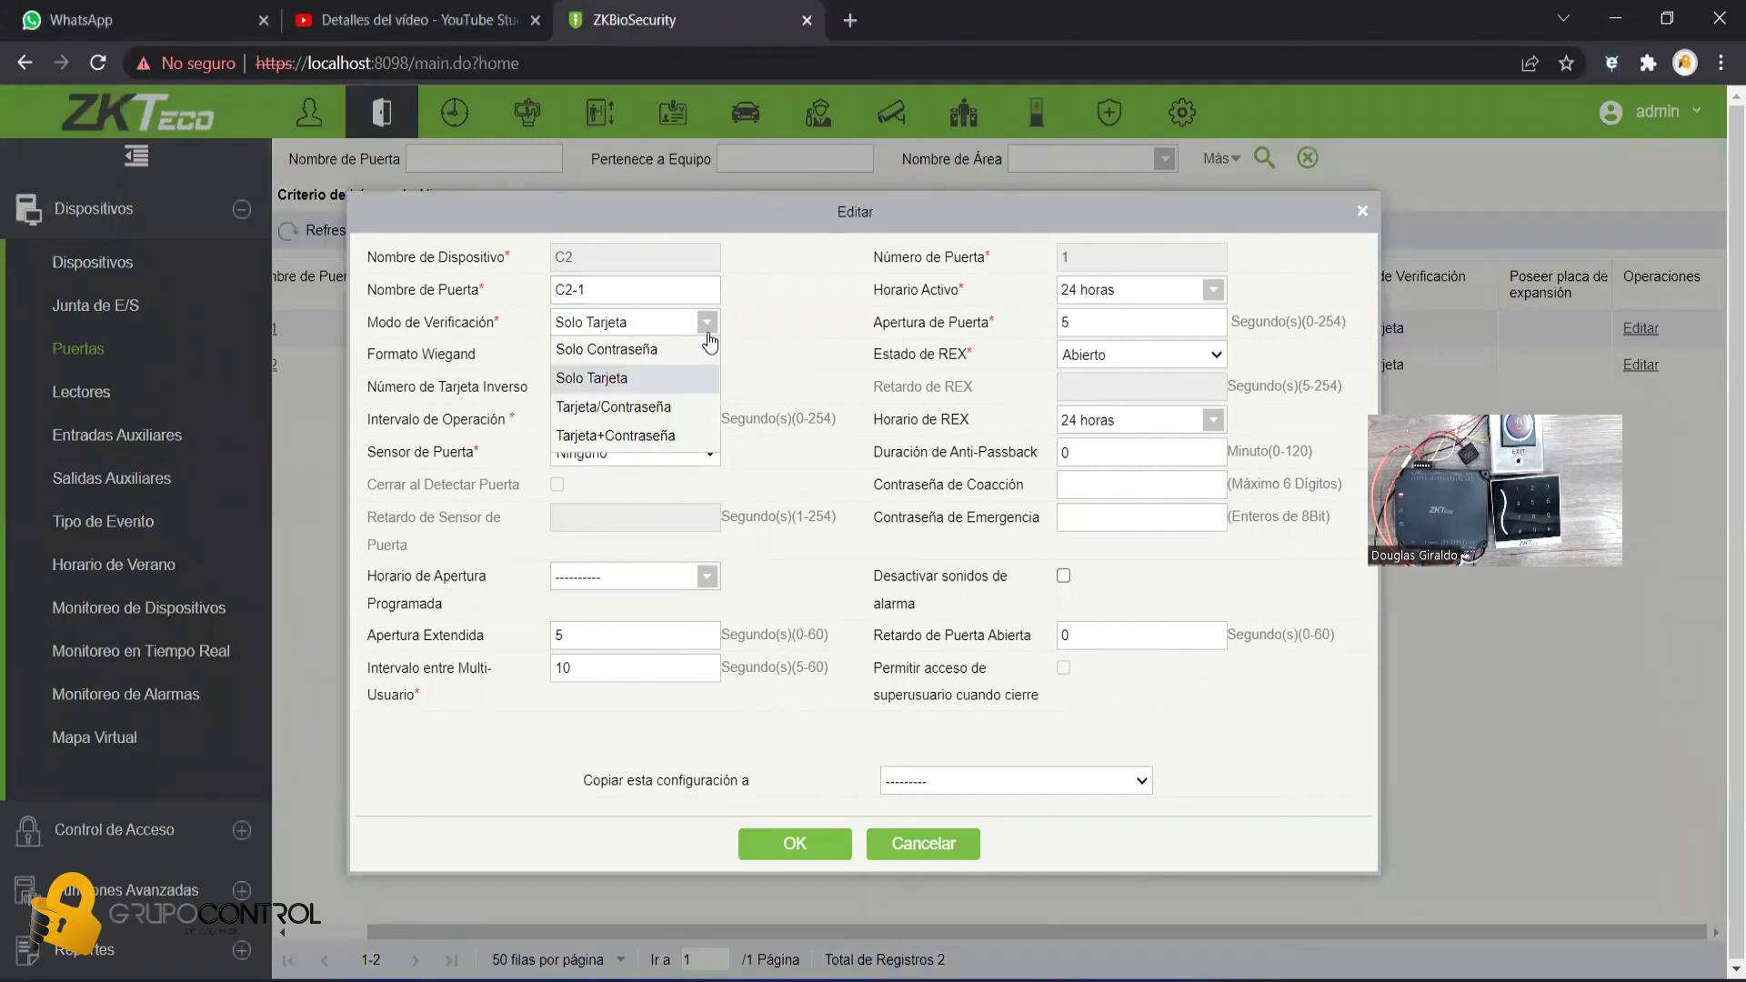
pyautogui.click(606, 410)
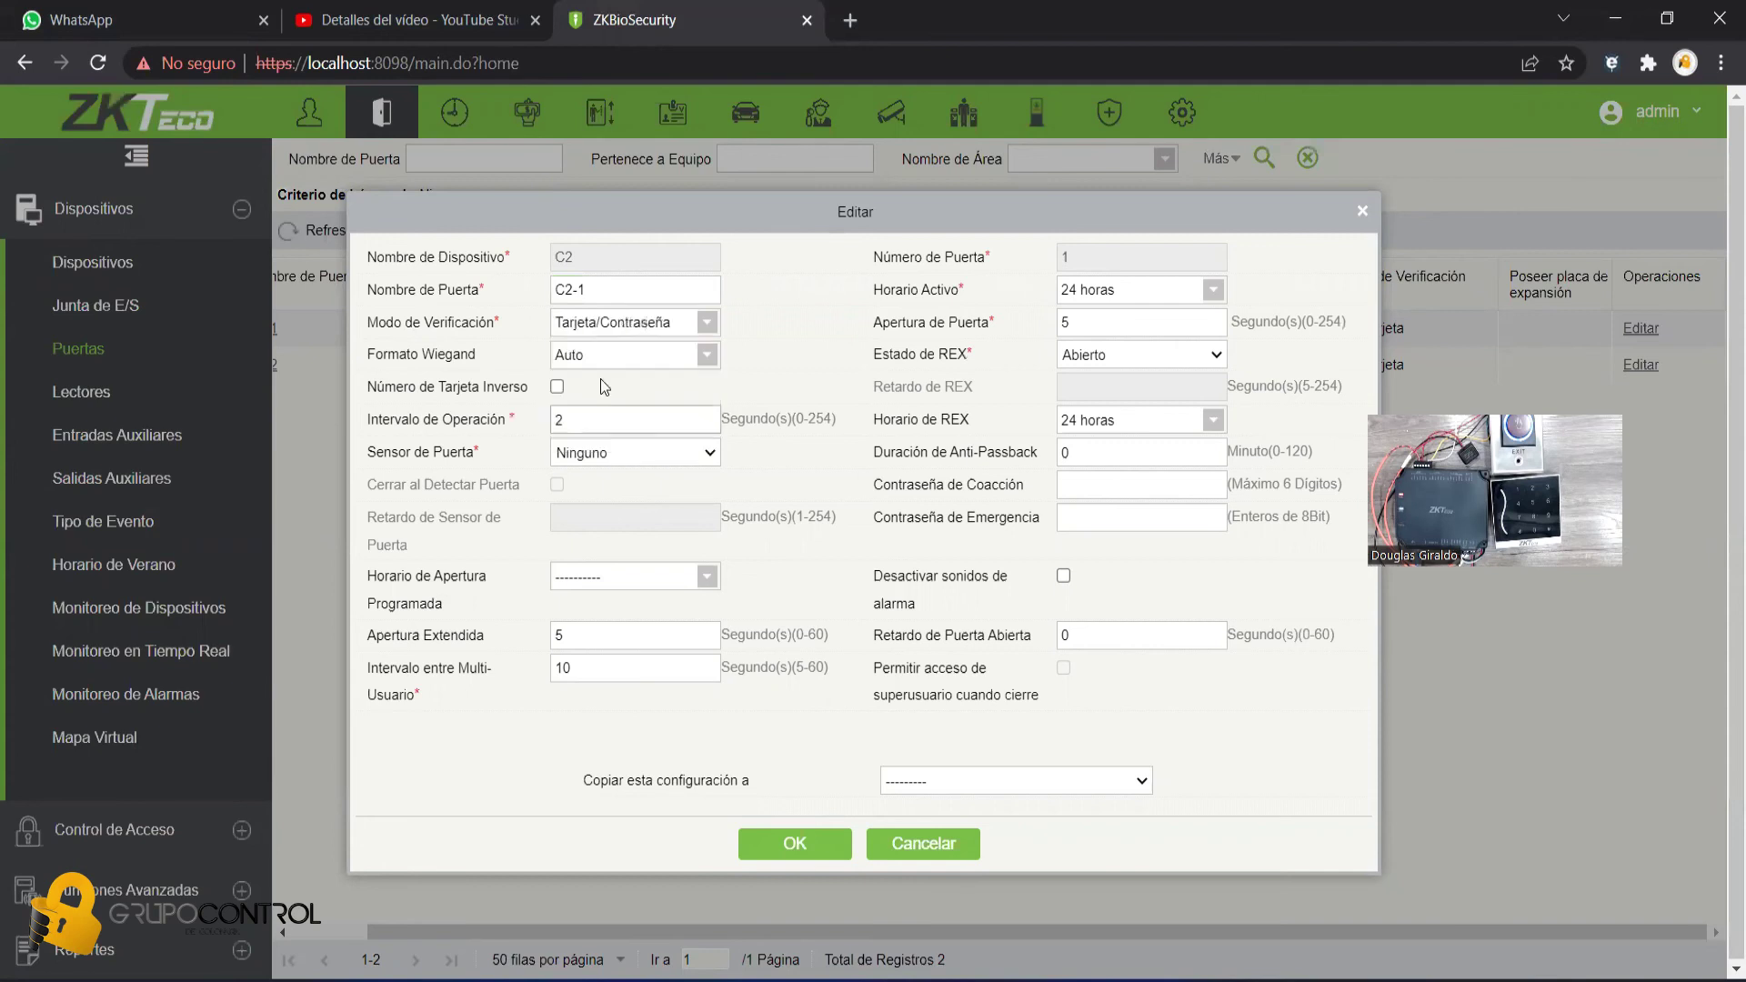
pyautogui.click(645, 325)
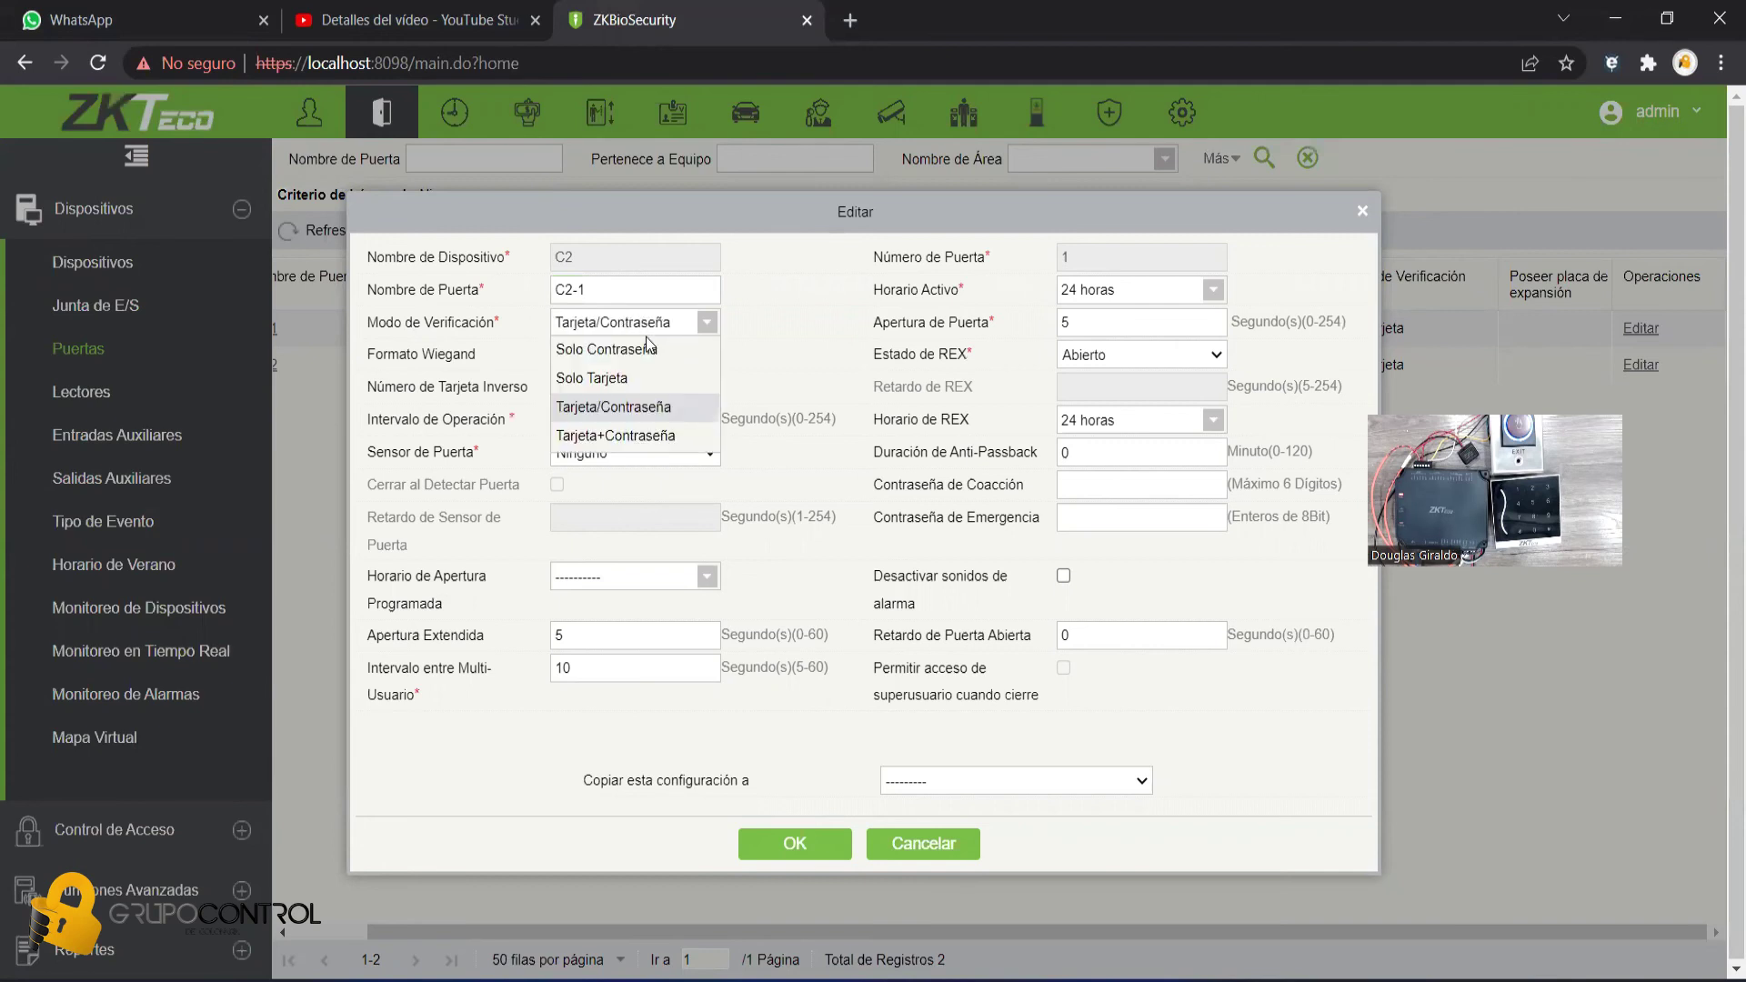
pyautogui.click(615, 418)
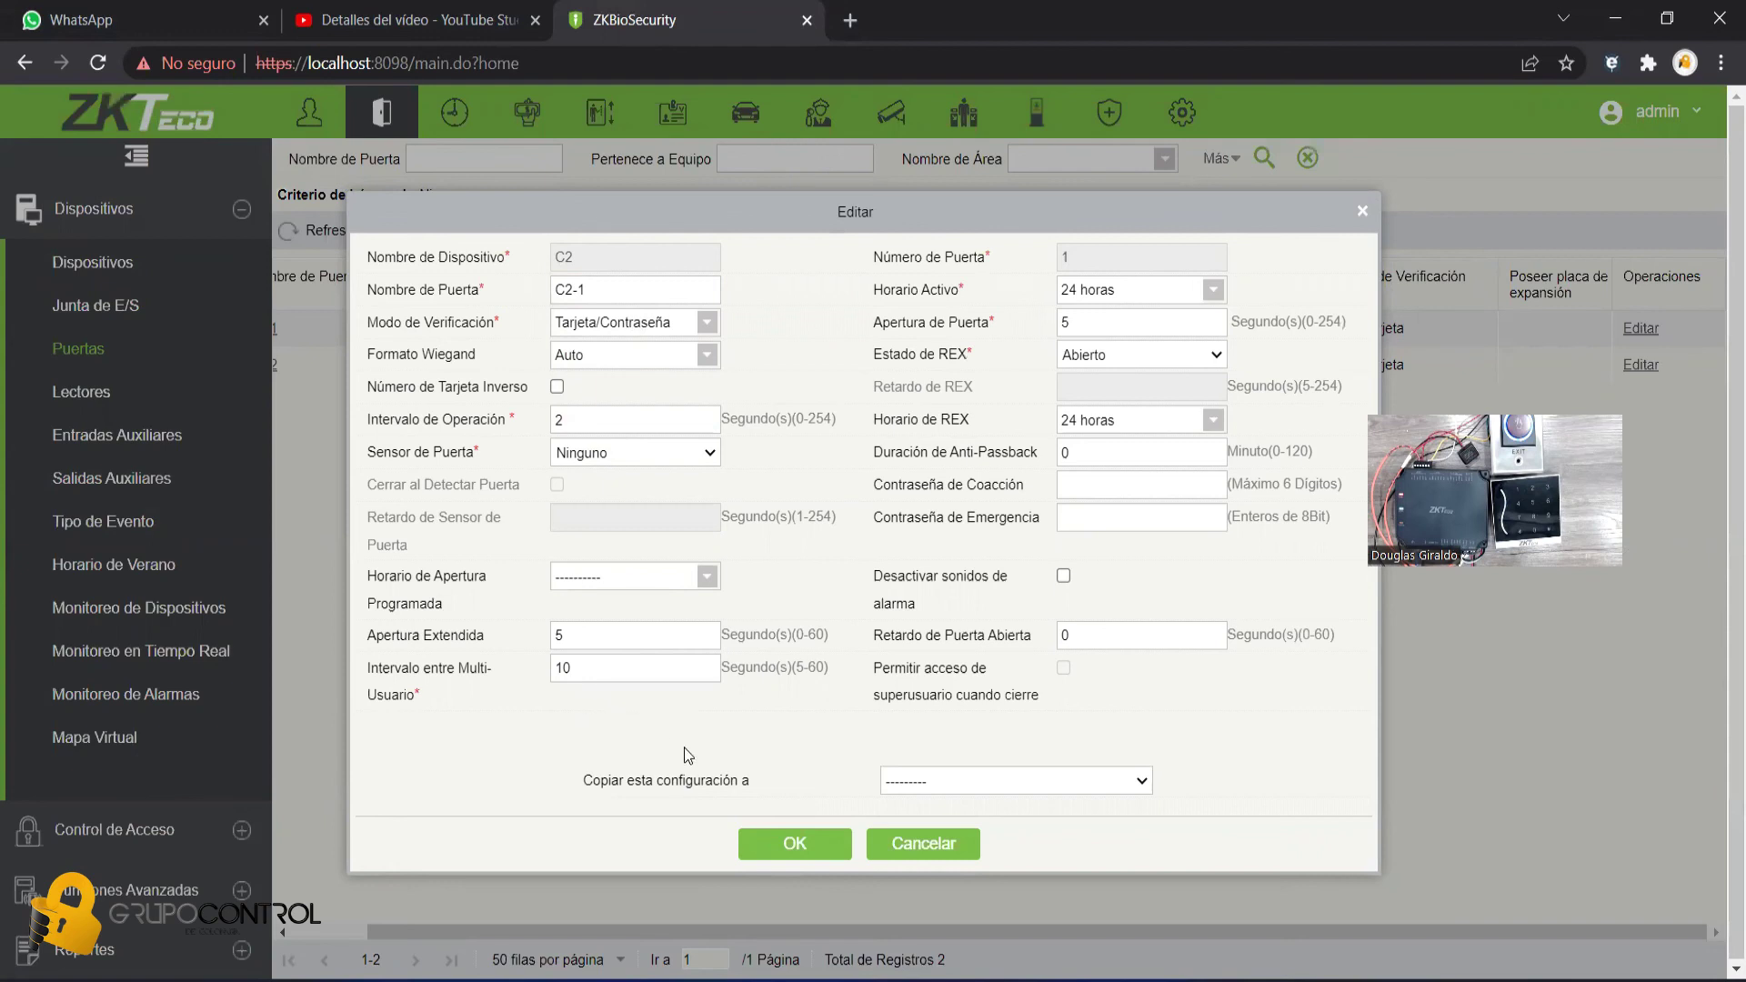
pyautogui.click(932, 794)
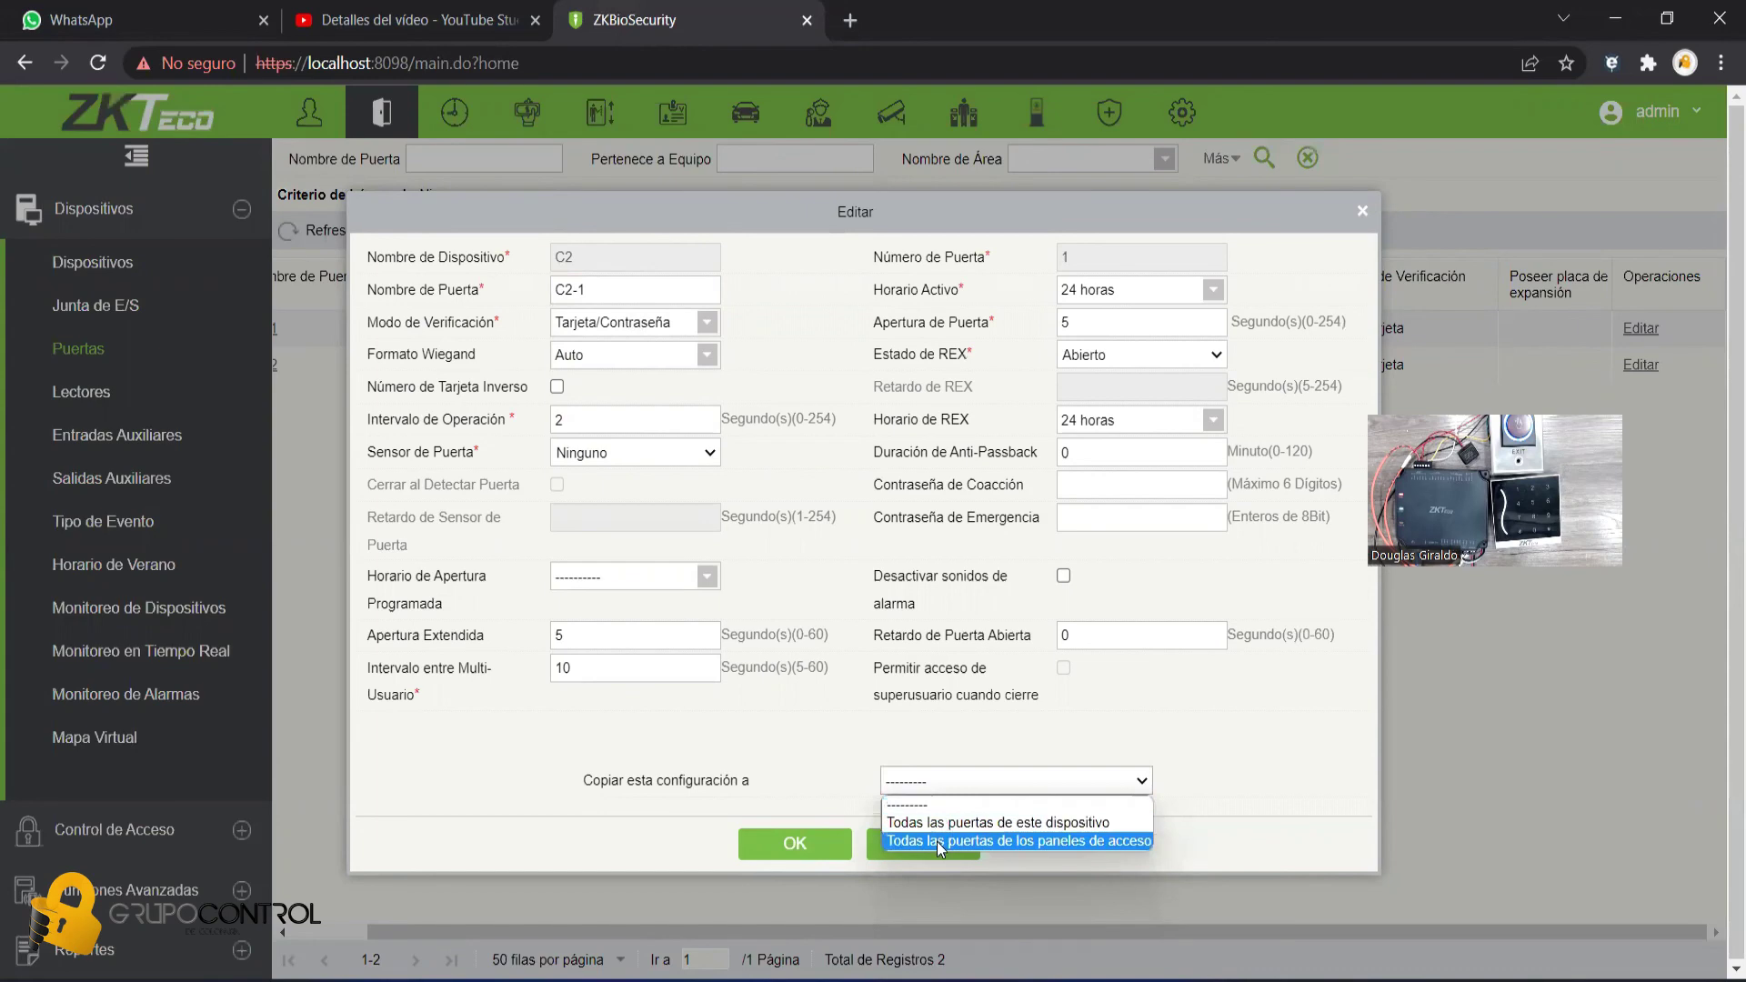
pyautogui.click(802, 755)
pyautogui.click(771, 846)
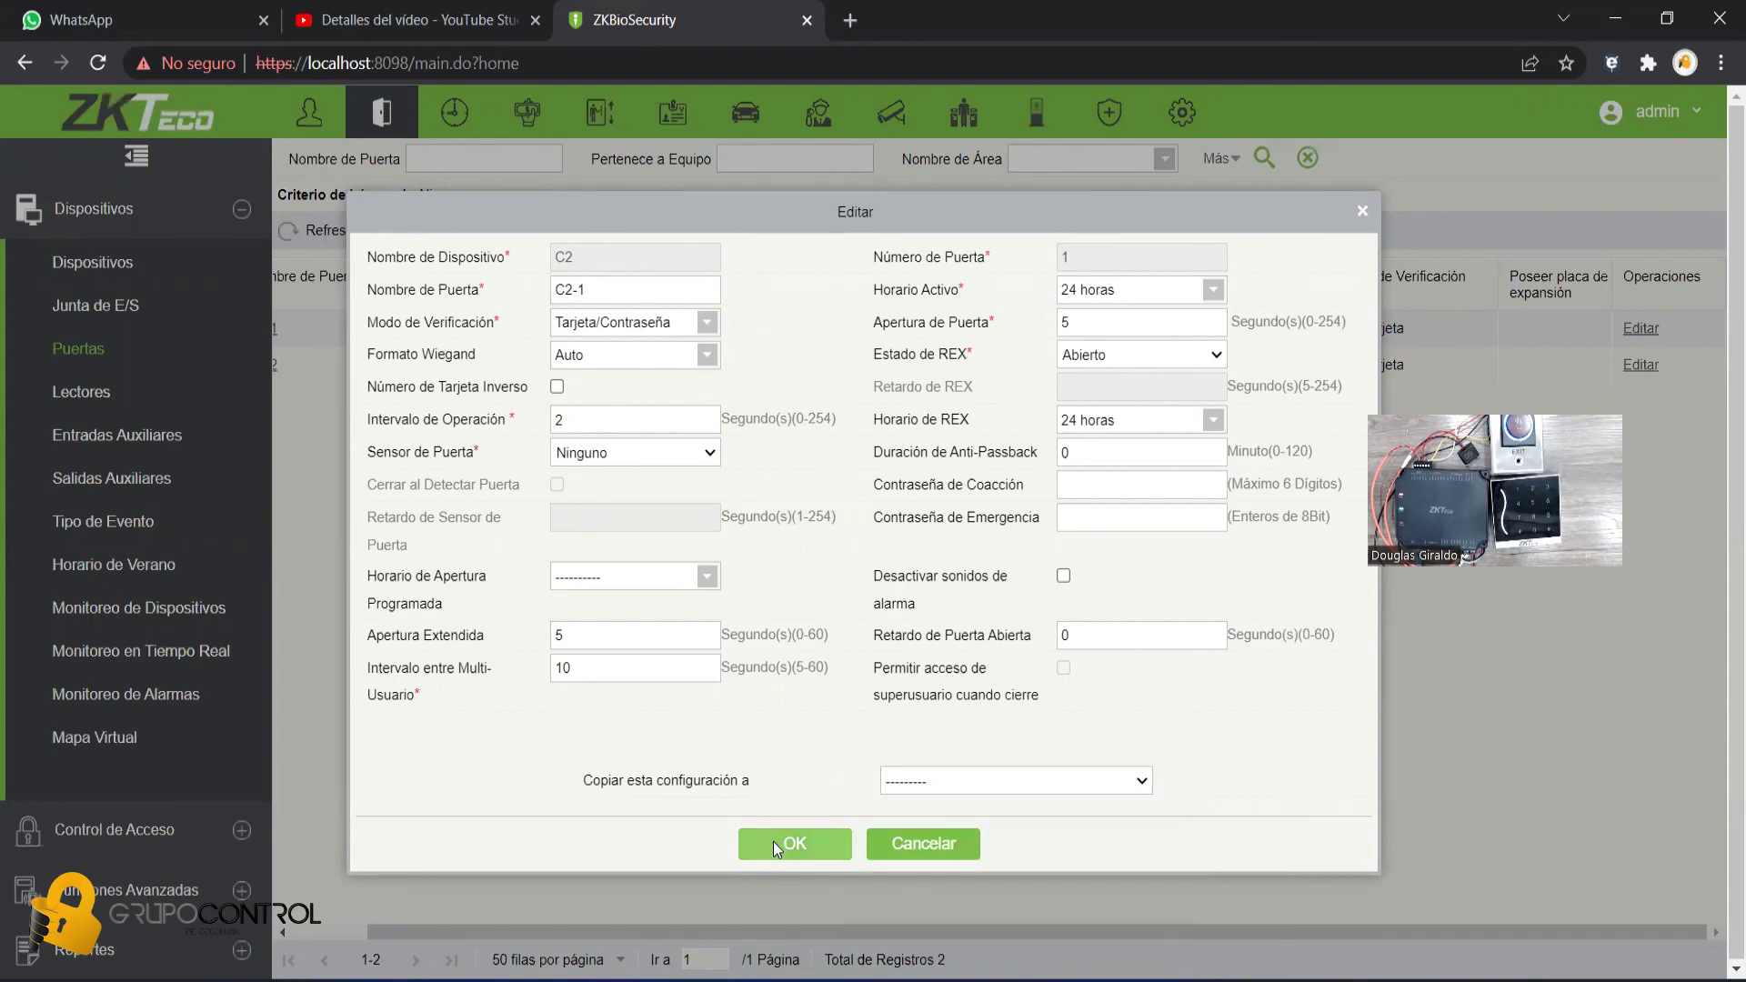